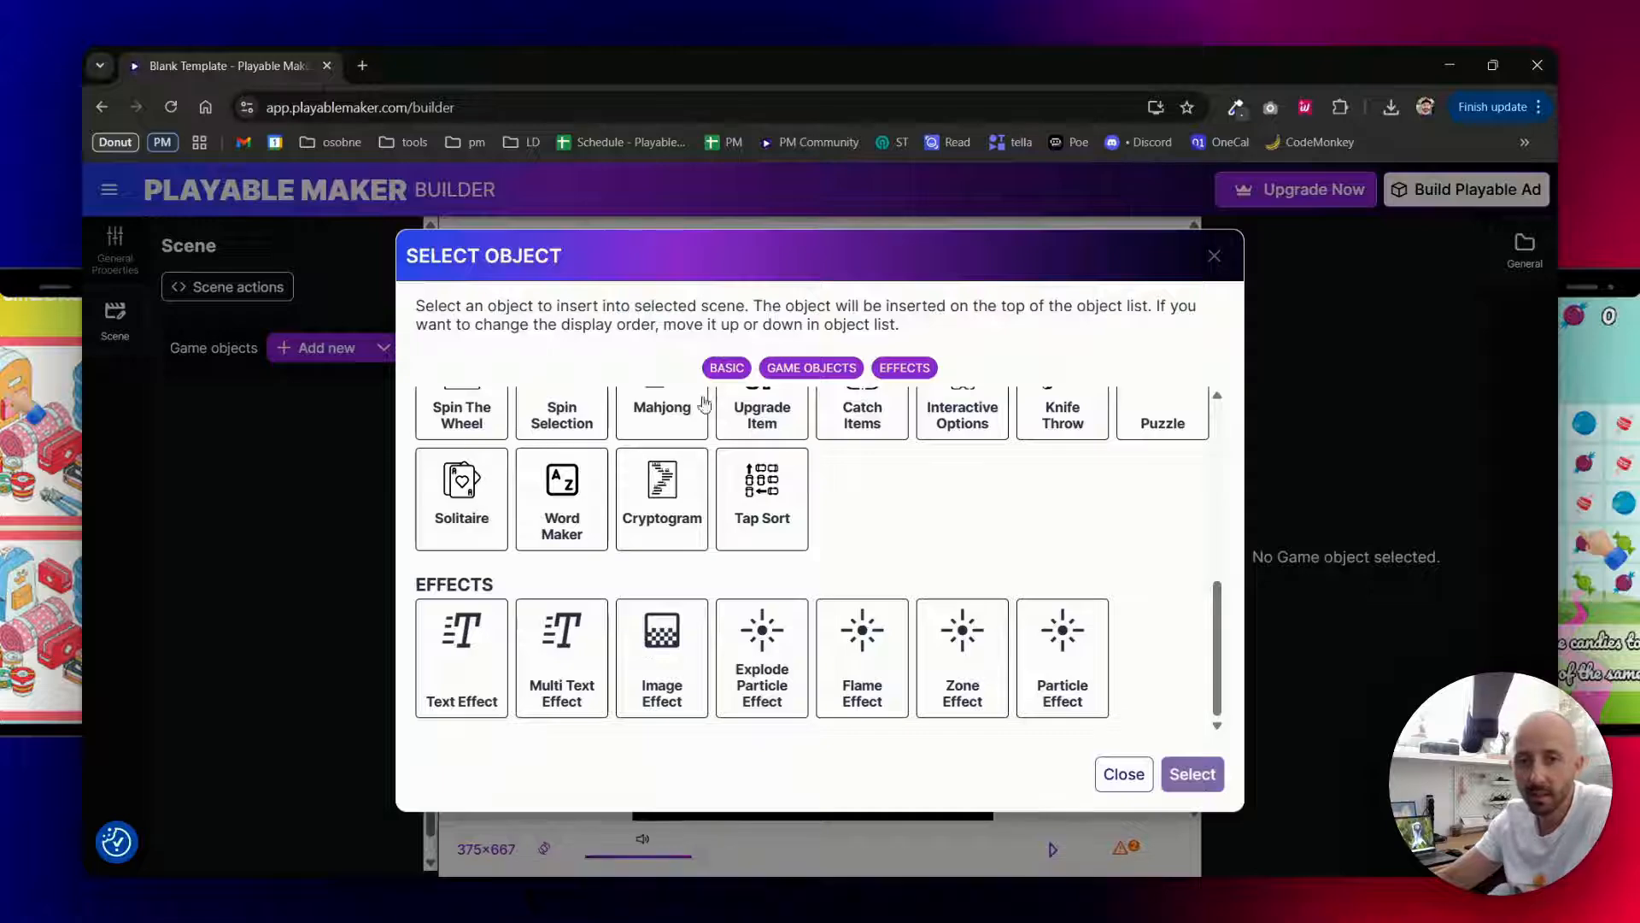
- Add a Text Effect object and fit it into the upper part of the portrait canvas
double_click(469, 675)
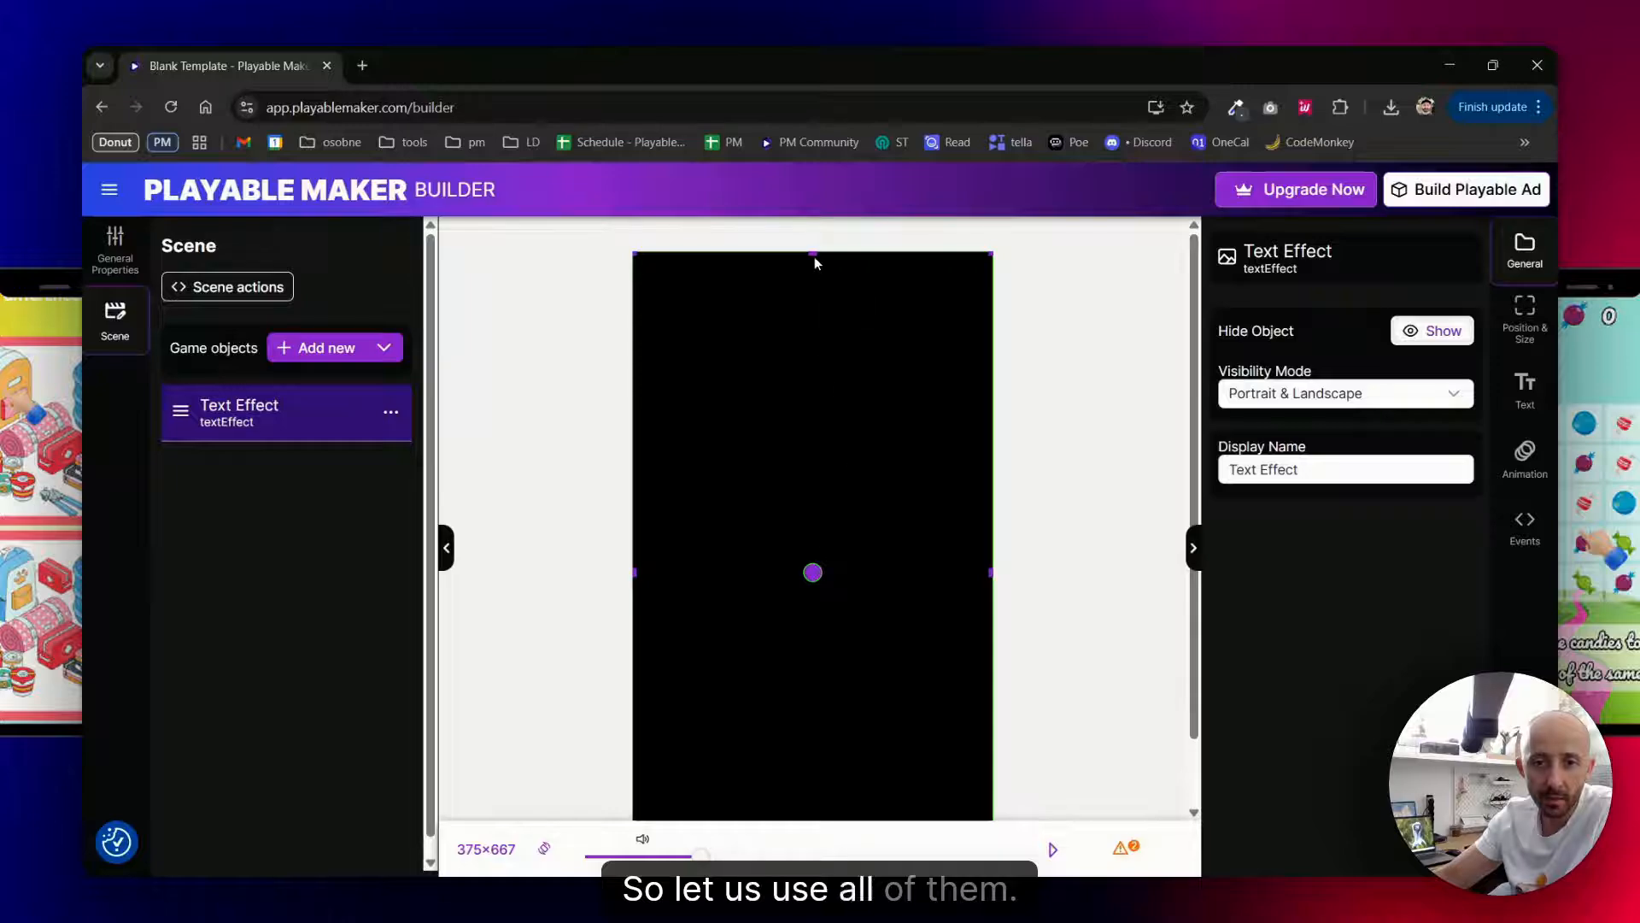
left_click_drag(812, 253, 813, 644)
left_click_drag(812, 768, 810, 377)
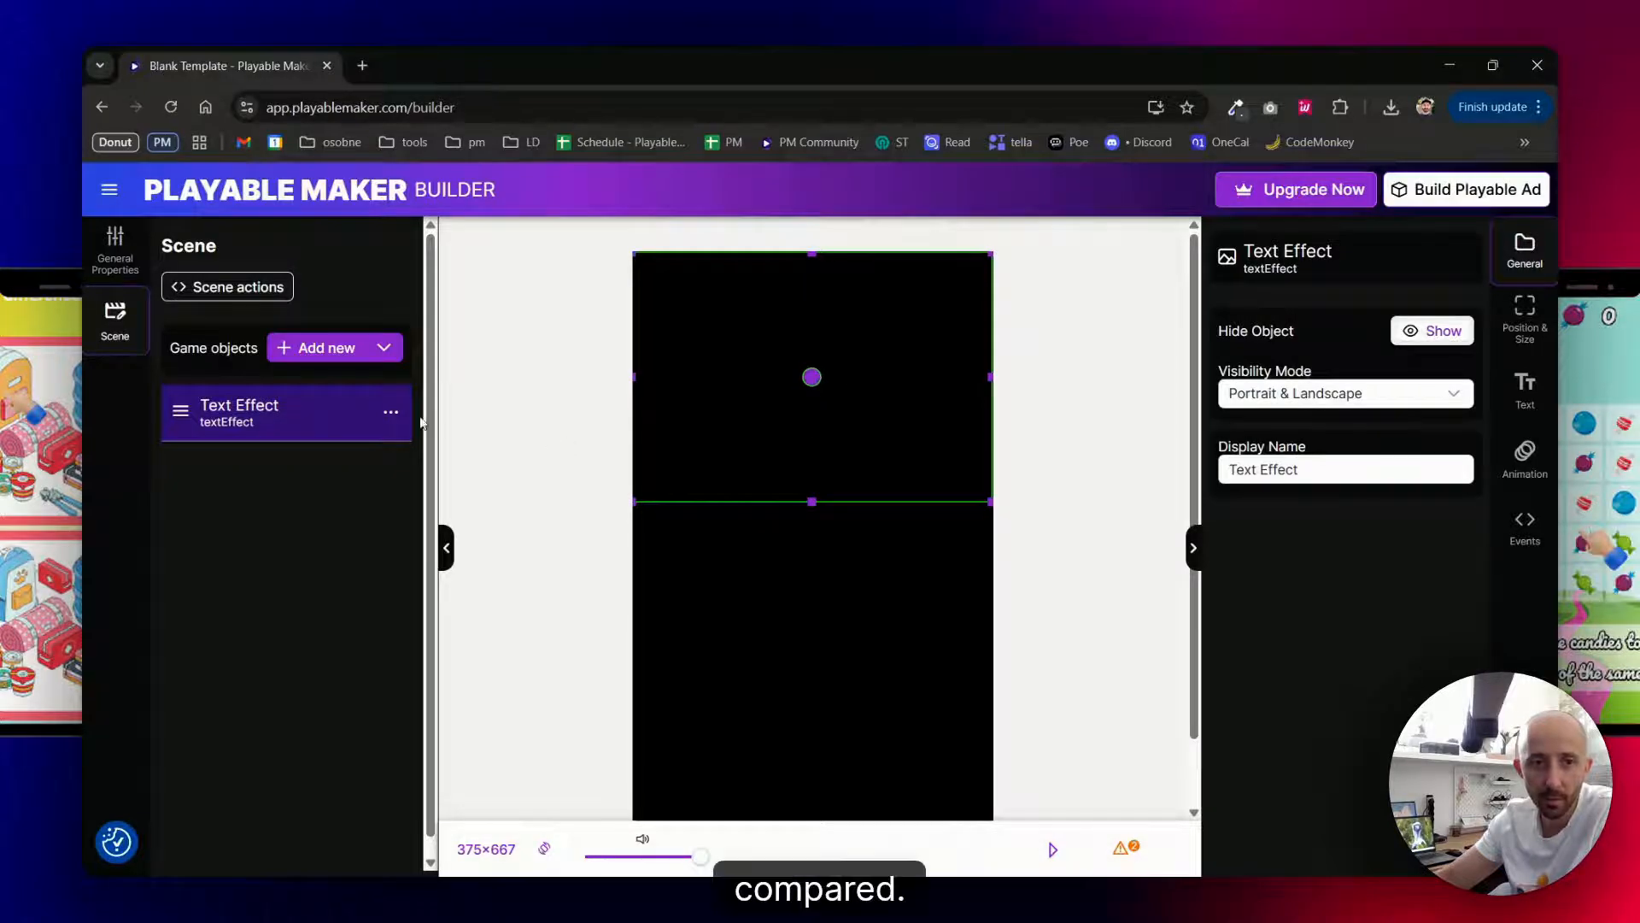
- Add a Multi Text Effect object and resize it to a full-width band directly below the Text Effect
left_click(322, 346)
scroll(586, 649, "down", 5)
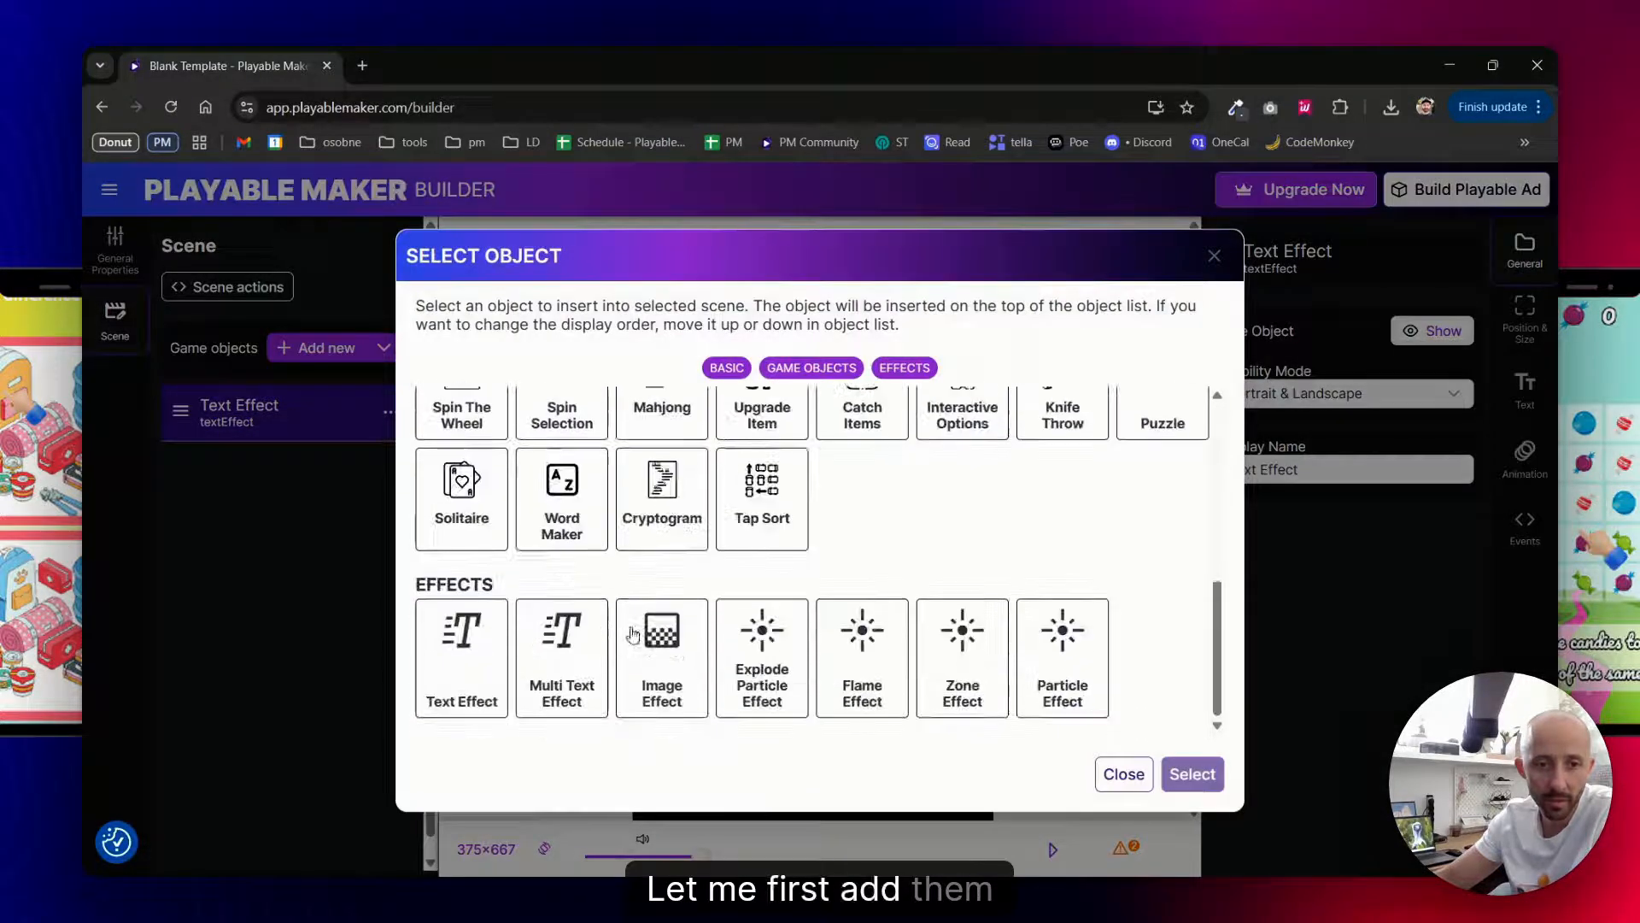
double_click(561, 630)
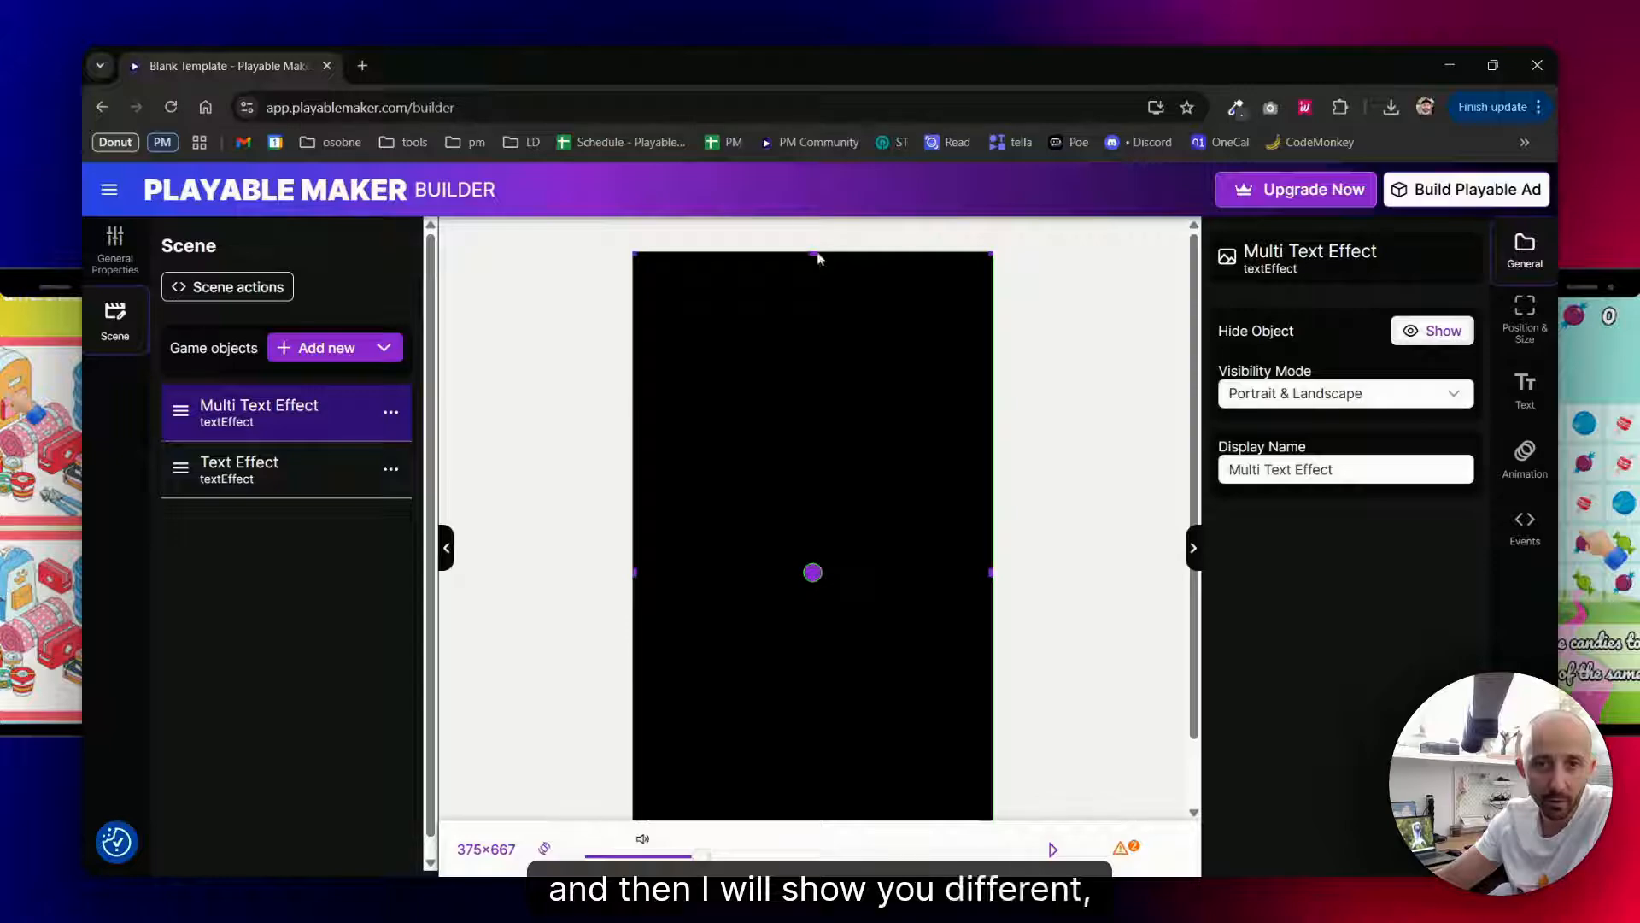
left_click_drag(815, 249, 827, 502)
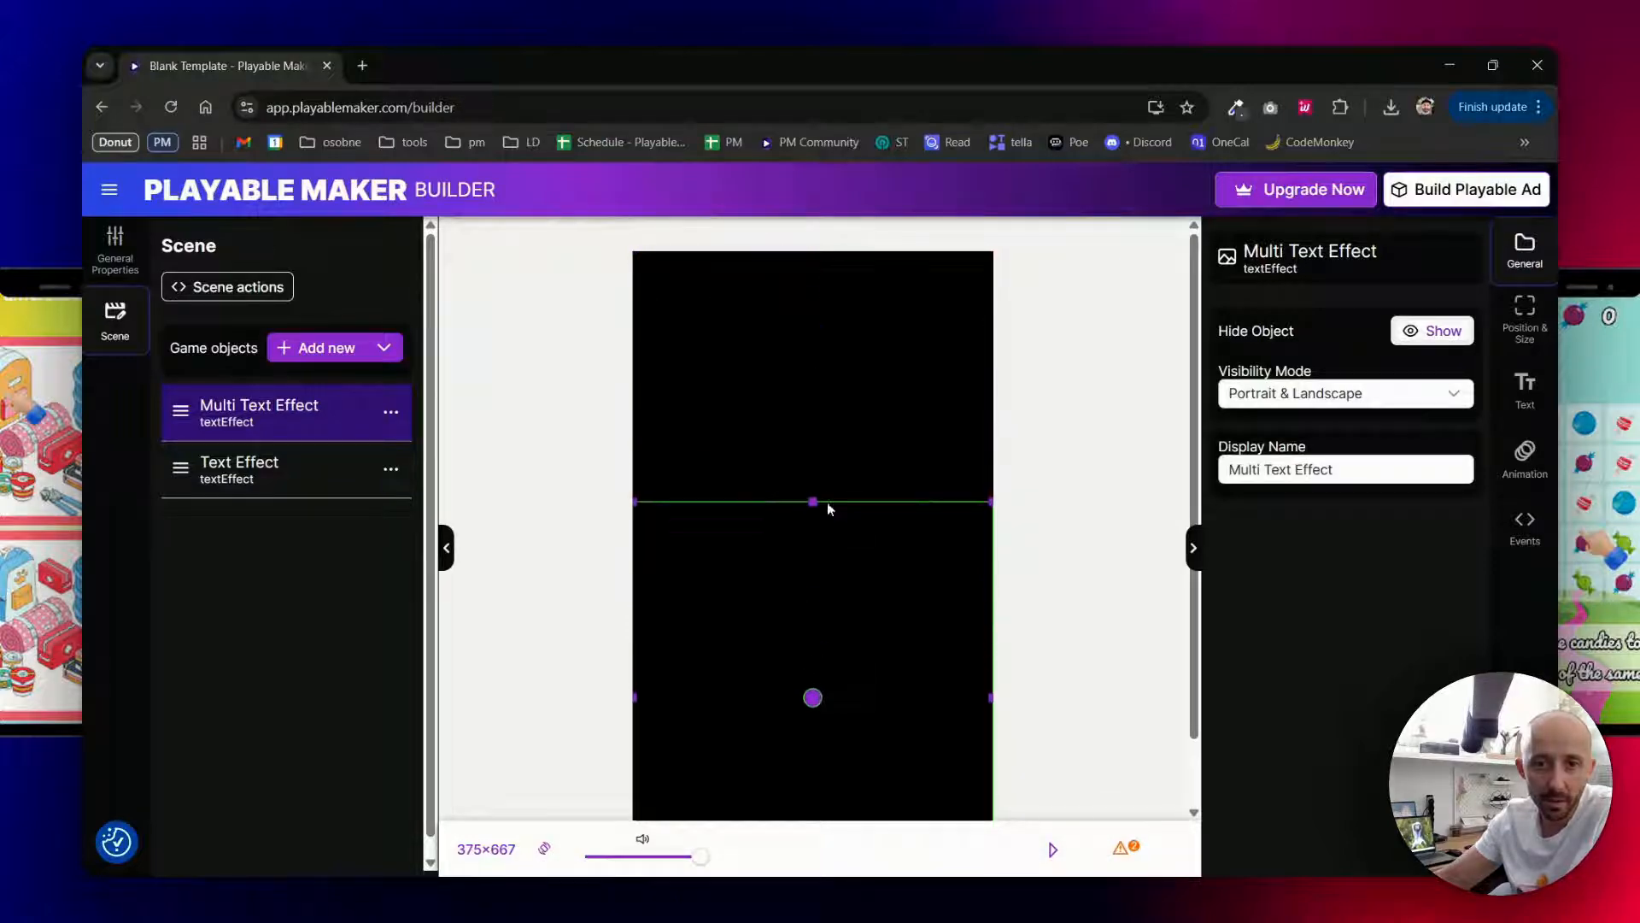
left_click_drag(814, 818, 838, 617)
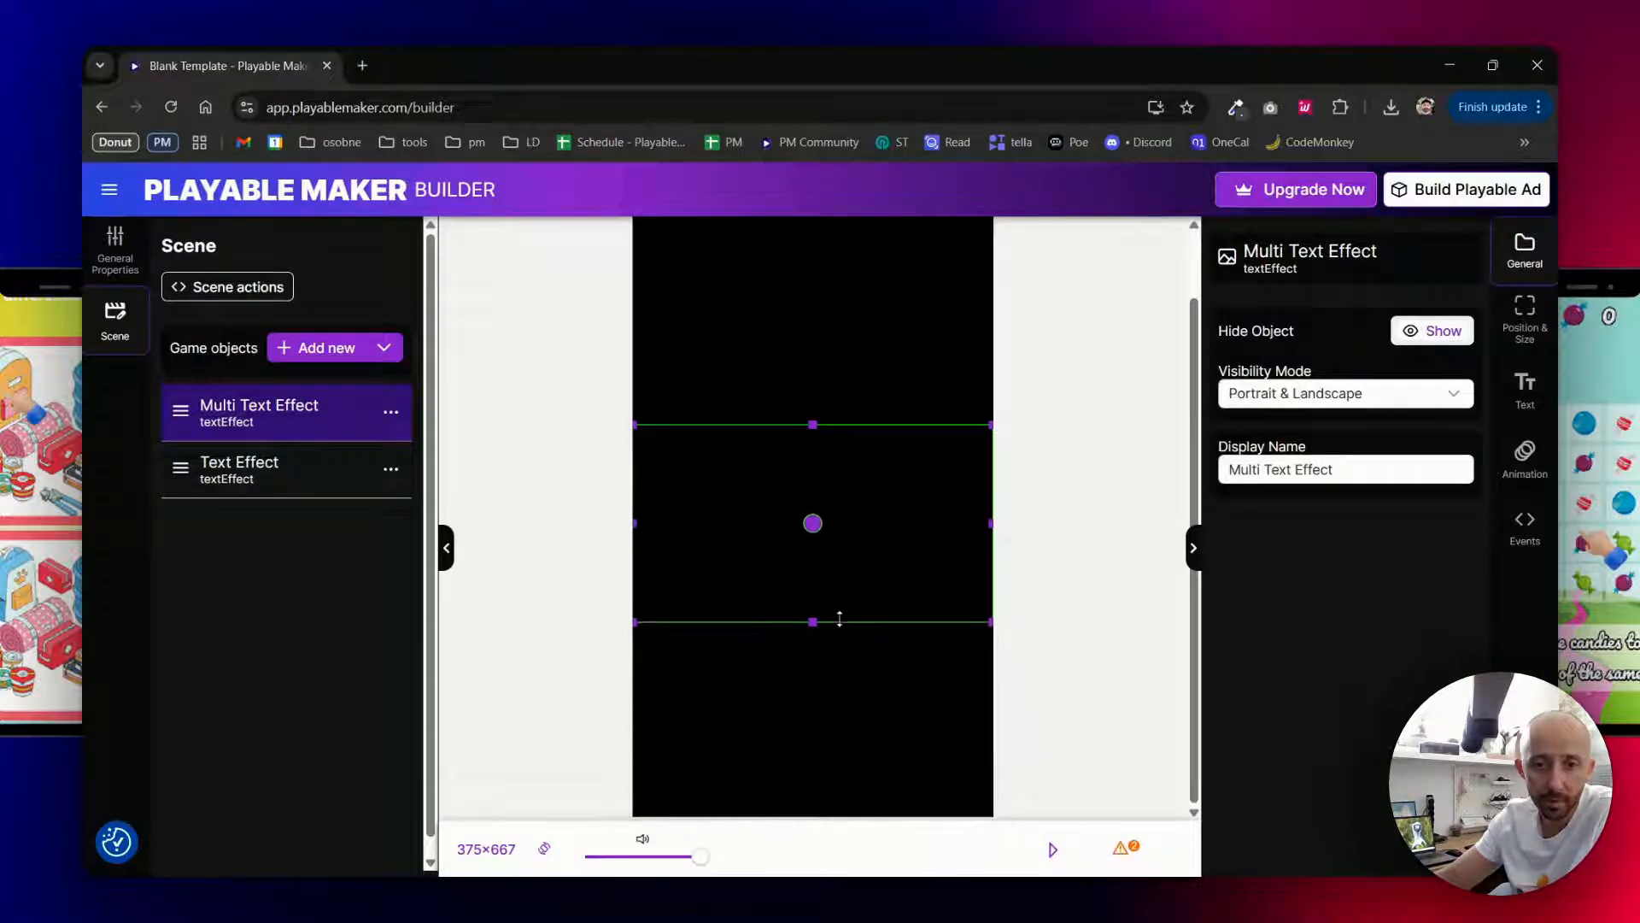
- In the landscape layout, narrow the Multi Text Effect into a centred column and the Text Effect into the left third
left_click(544, 848)
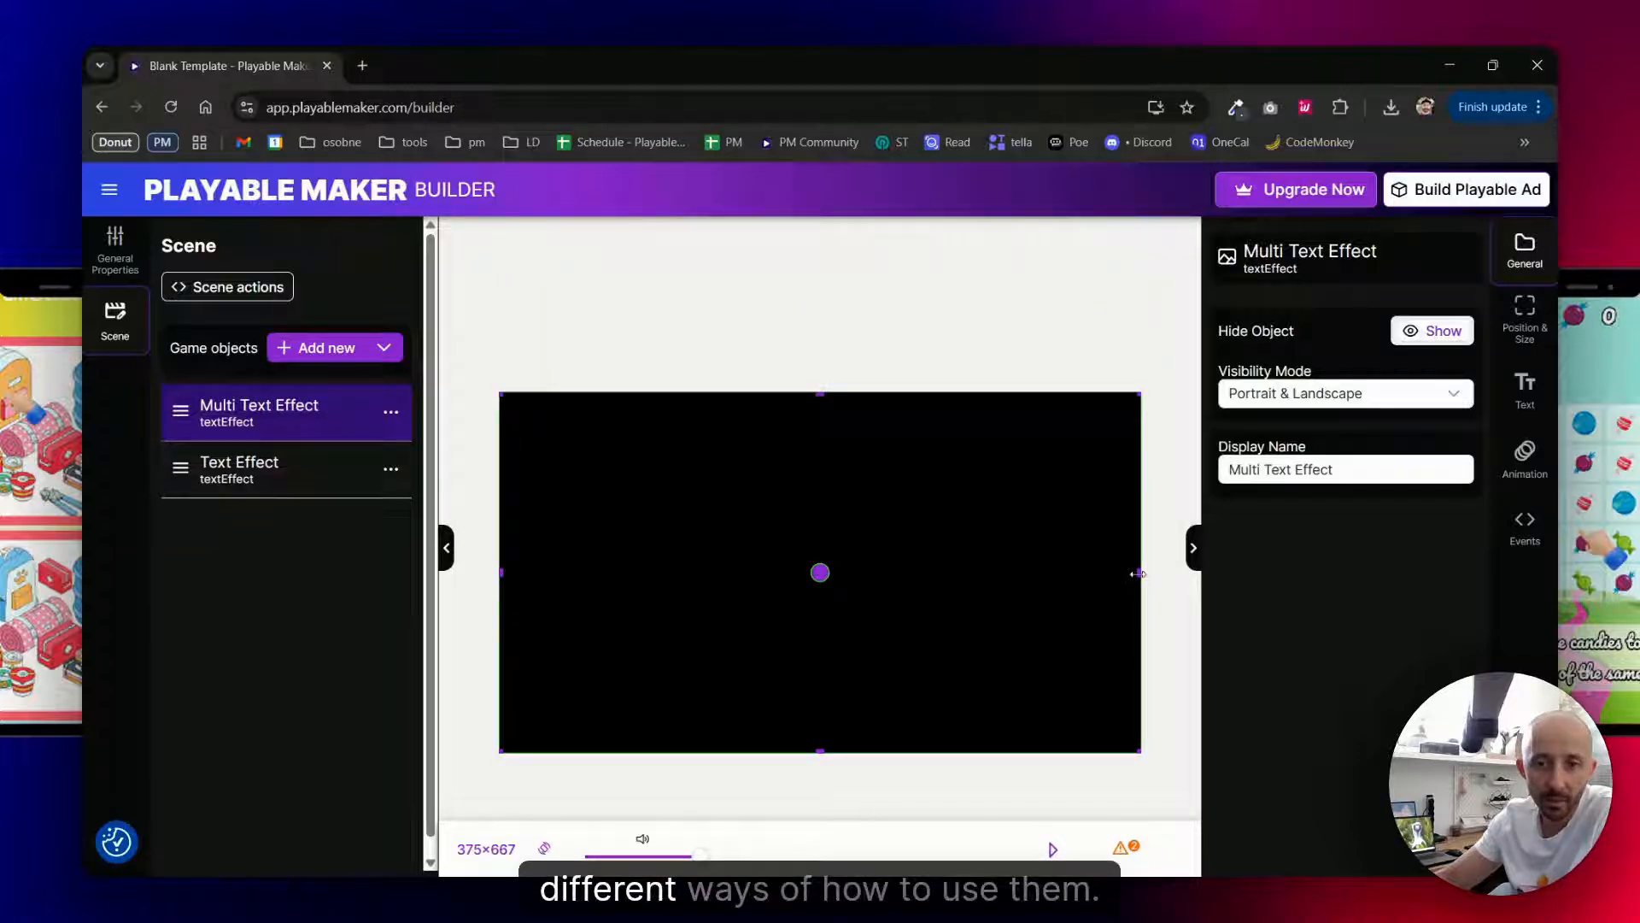
left_click_drag(1139, 571, 754, 573)
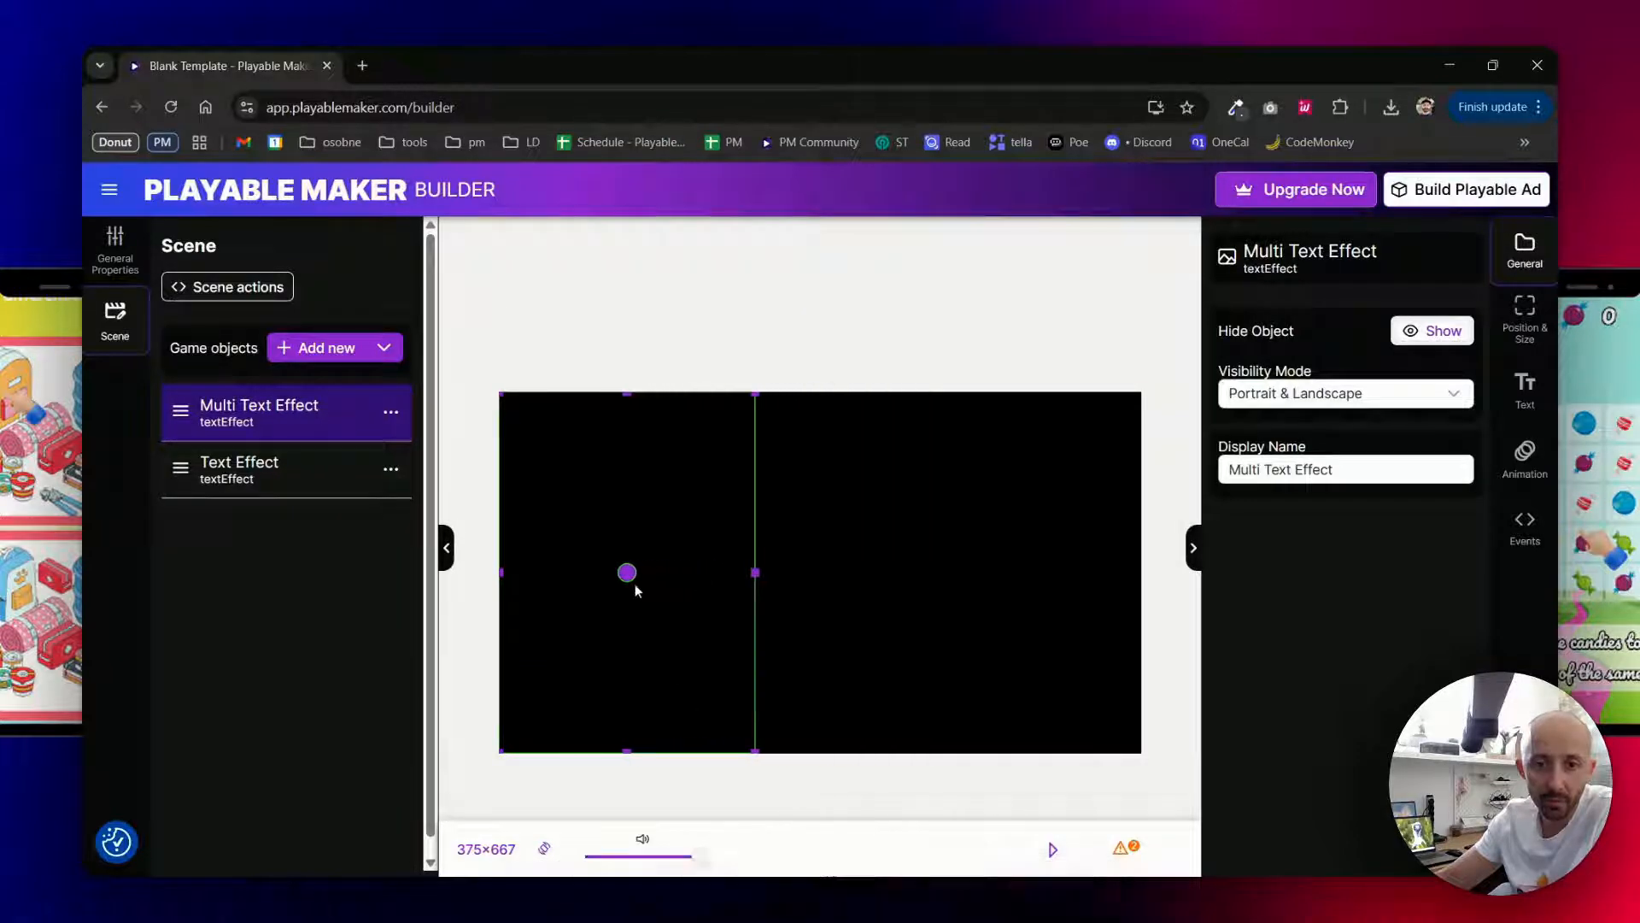
left_click_drag(627, 571, 824, 573)
left_click(297, 467)
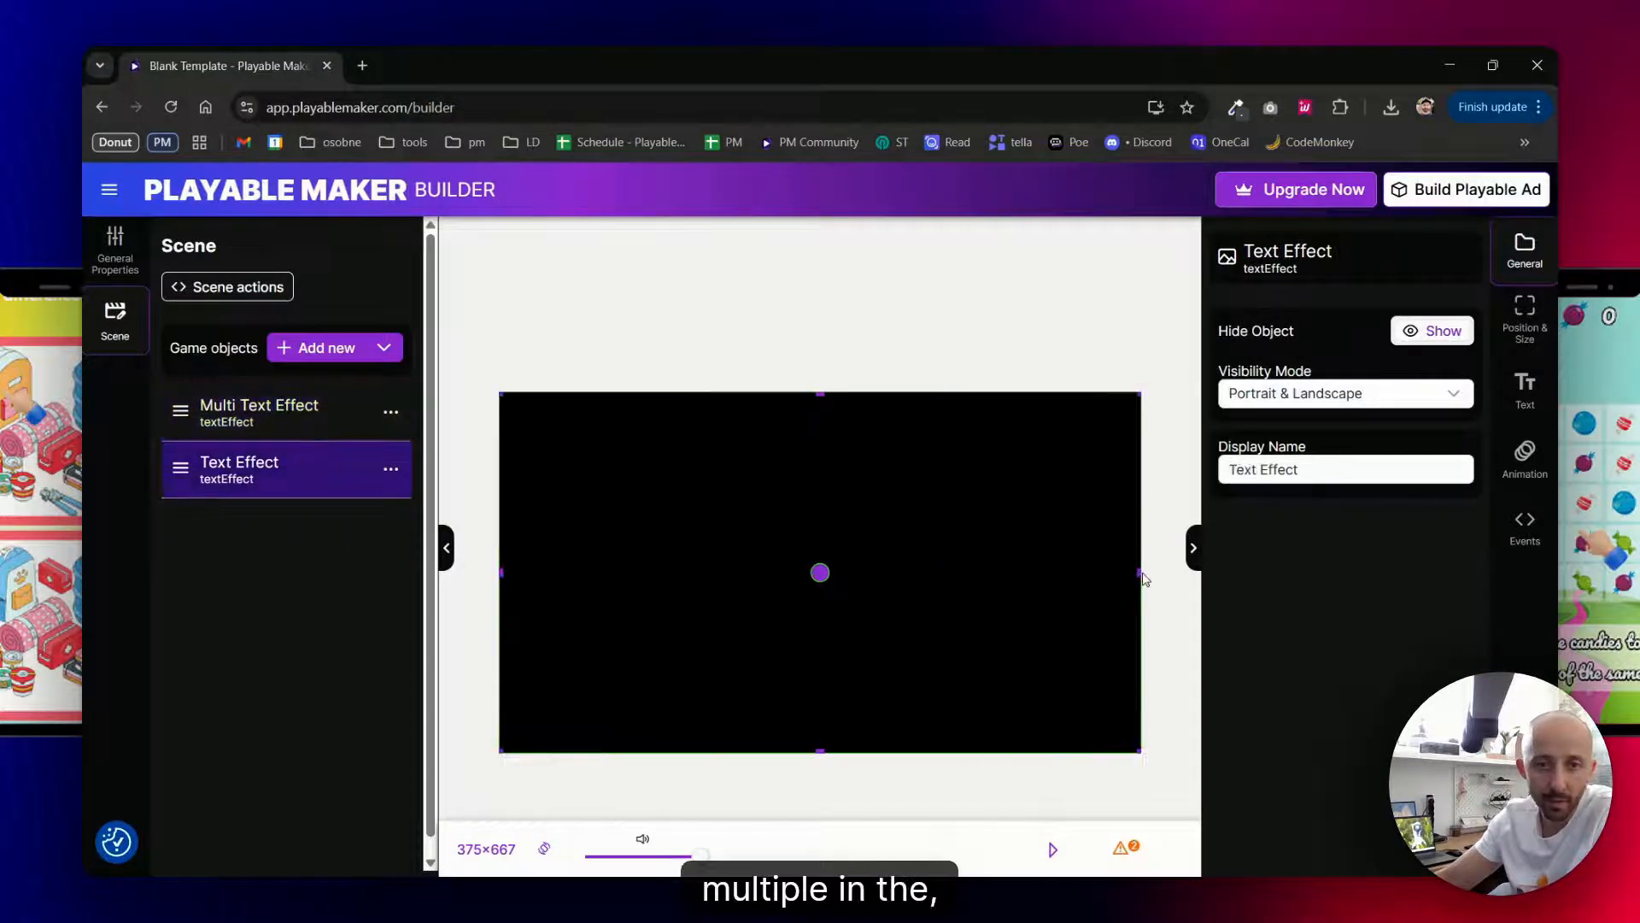
left_click_drag(1142, 574, 714, 566)
- Add an Image Effect object and narrow it to the right-hand part of the landscape canvas
left_click(337, 348)
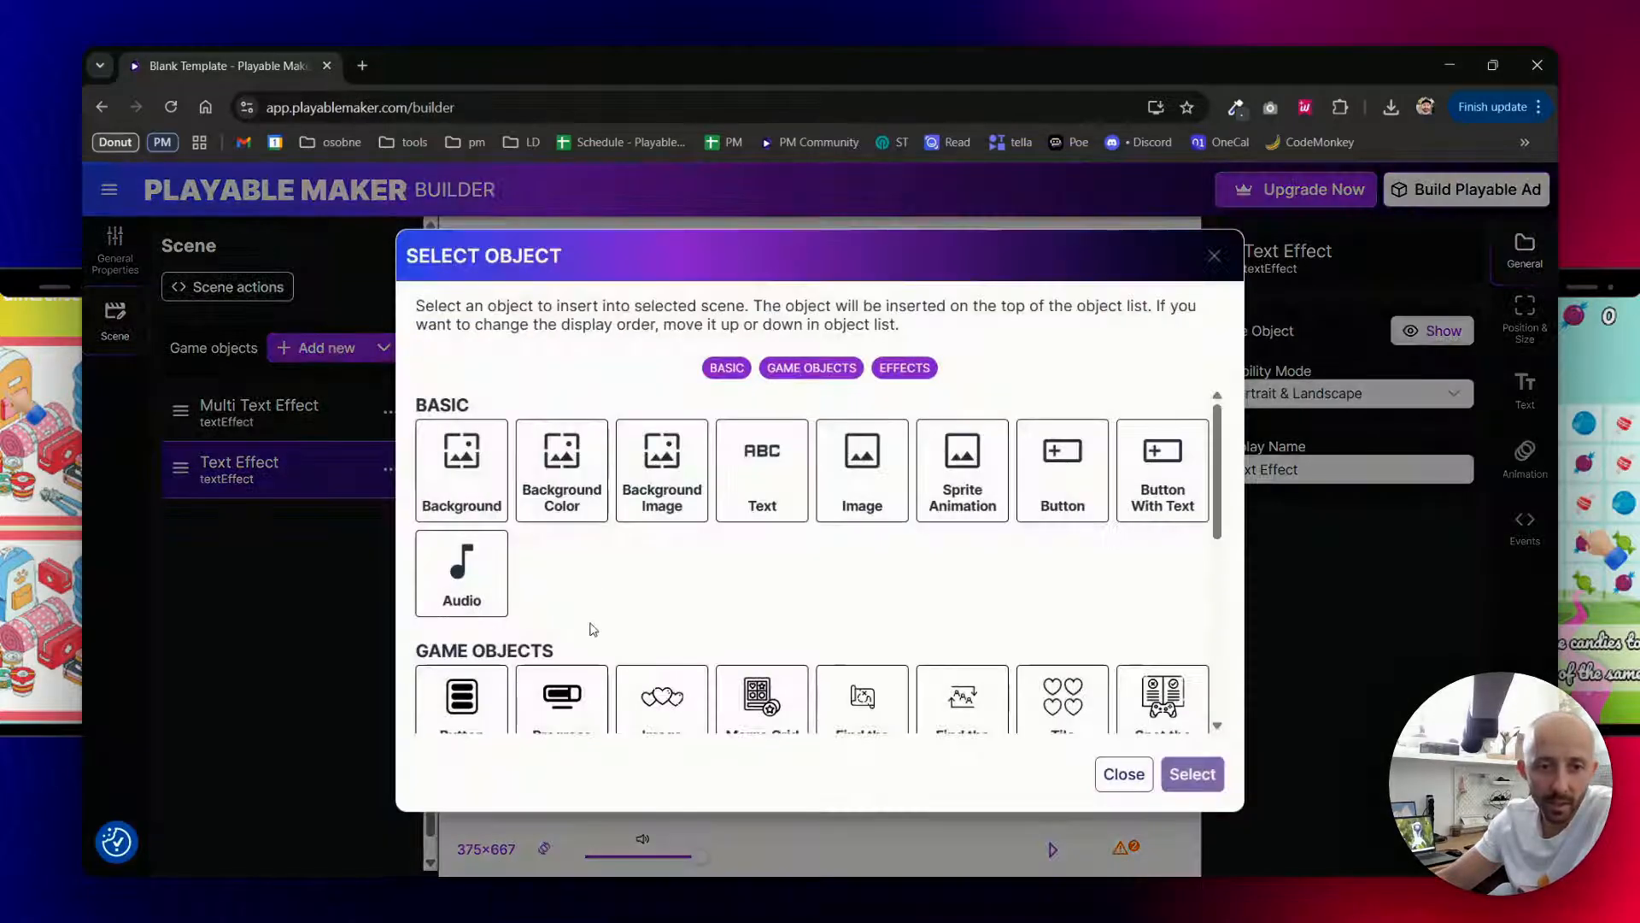
scroll(598, 628, "down", 5)
double_click(665, 613)
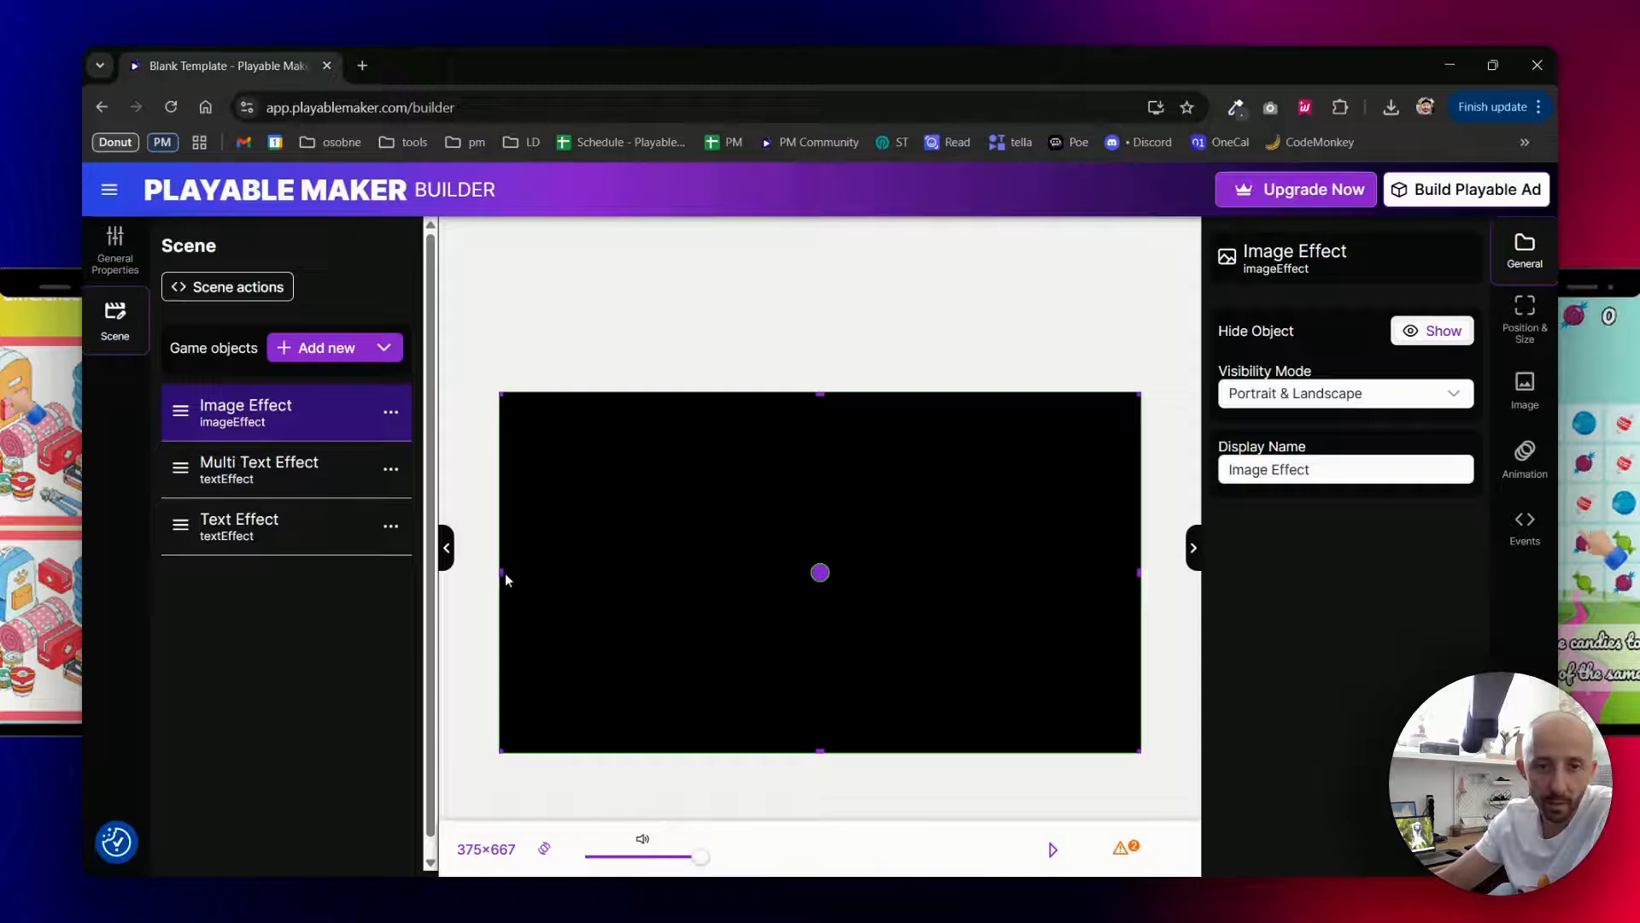
left_click_drag(502, 575, 901, 575)
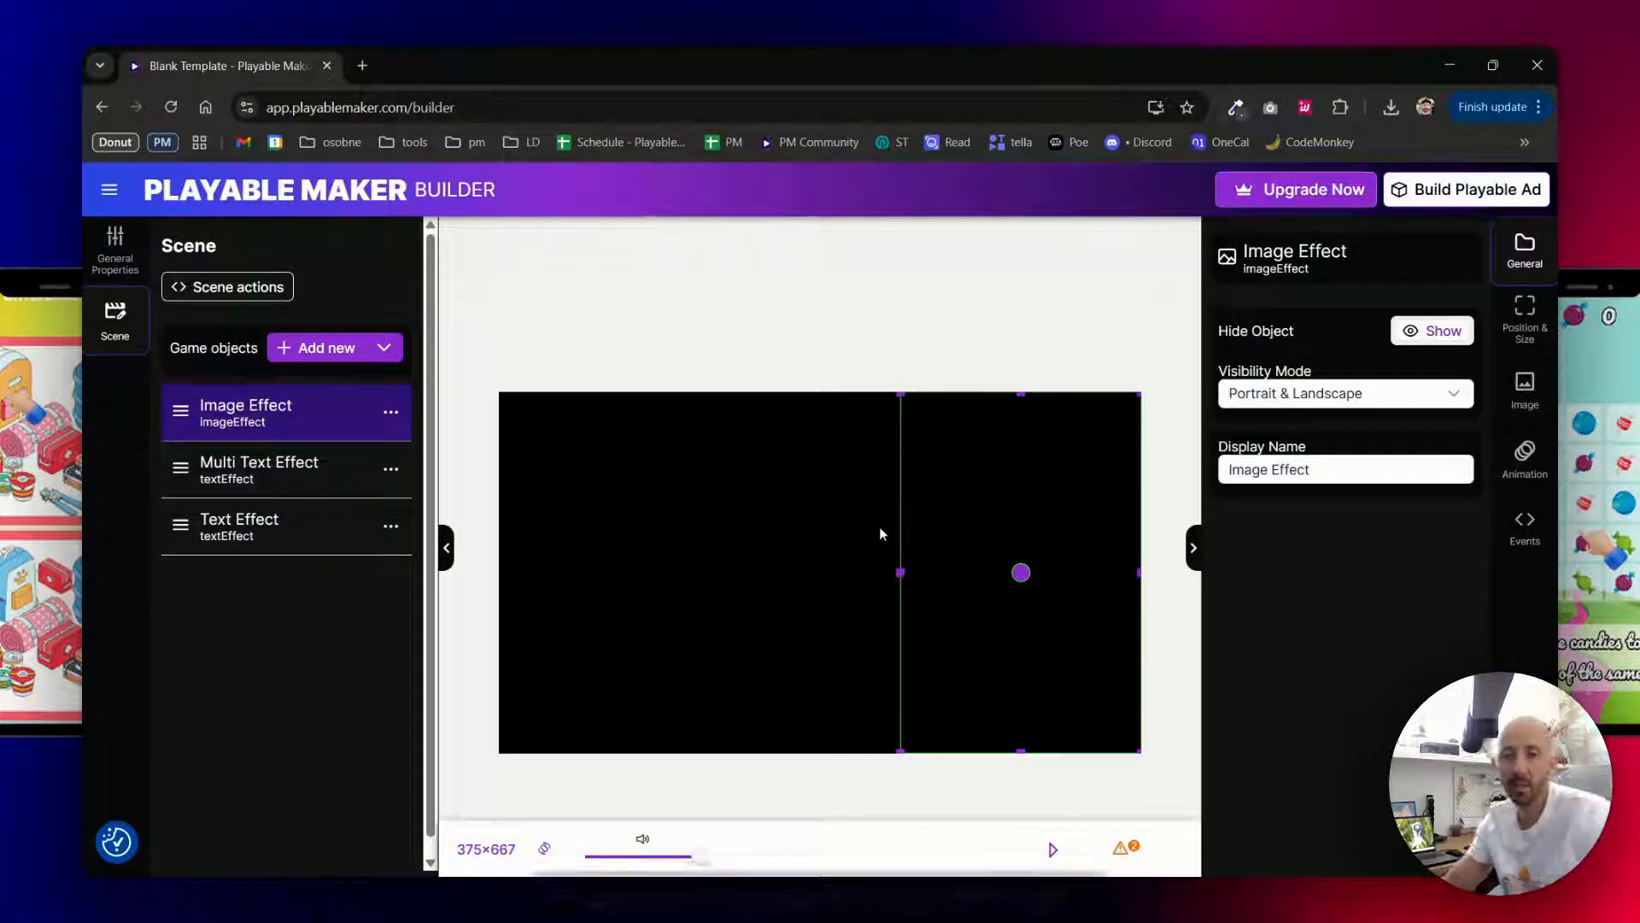
- Set the Text Effect's font to AloeveraDisplay-Black.ttf and its text to AHOYYY
left_click(248, 527)
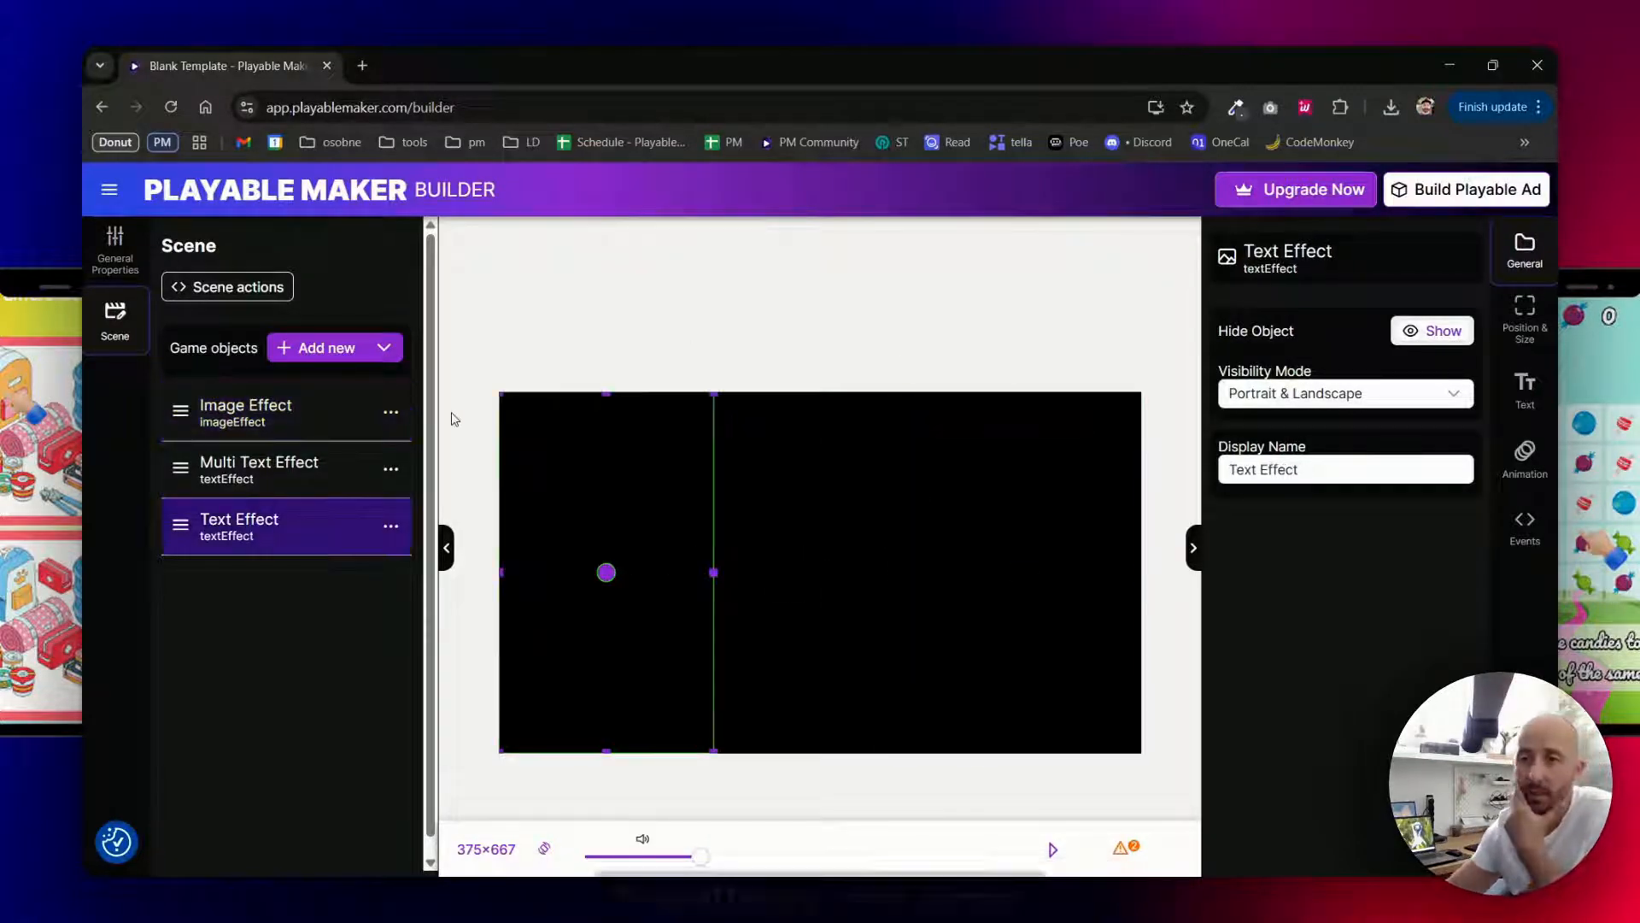
left_click(1497, 382)
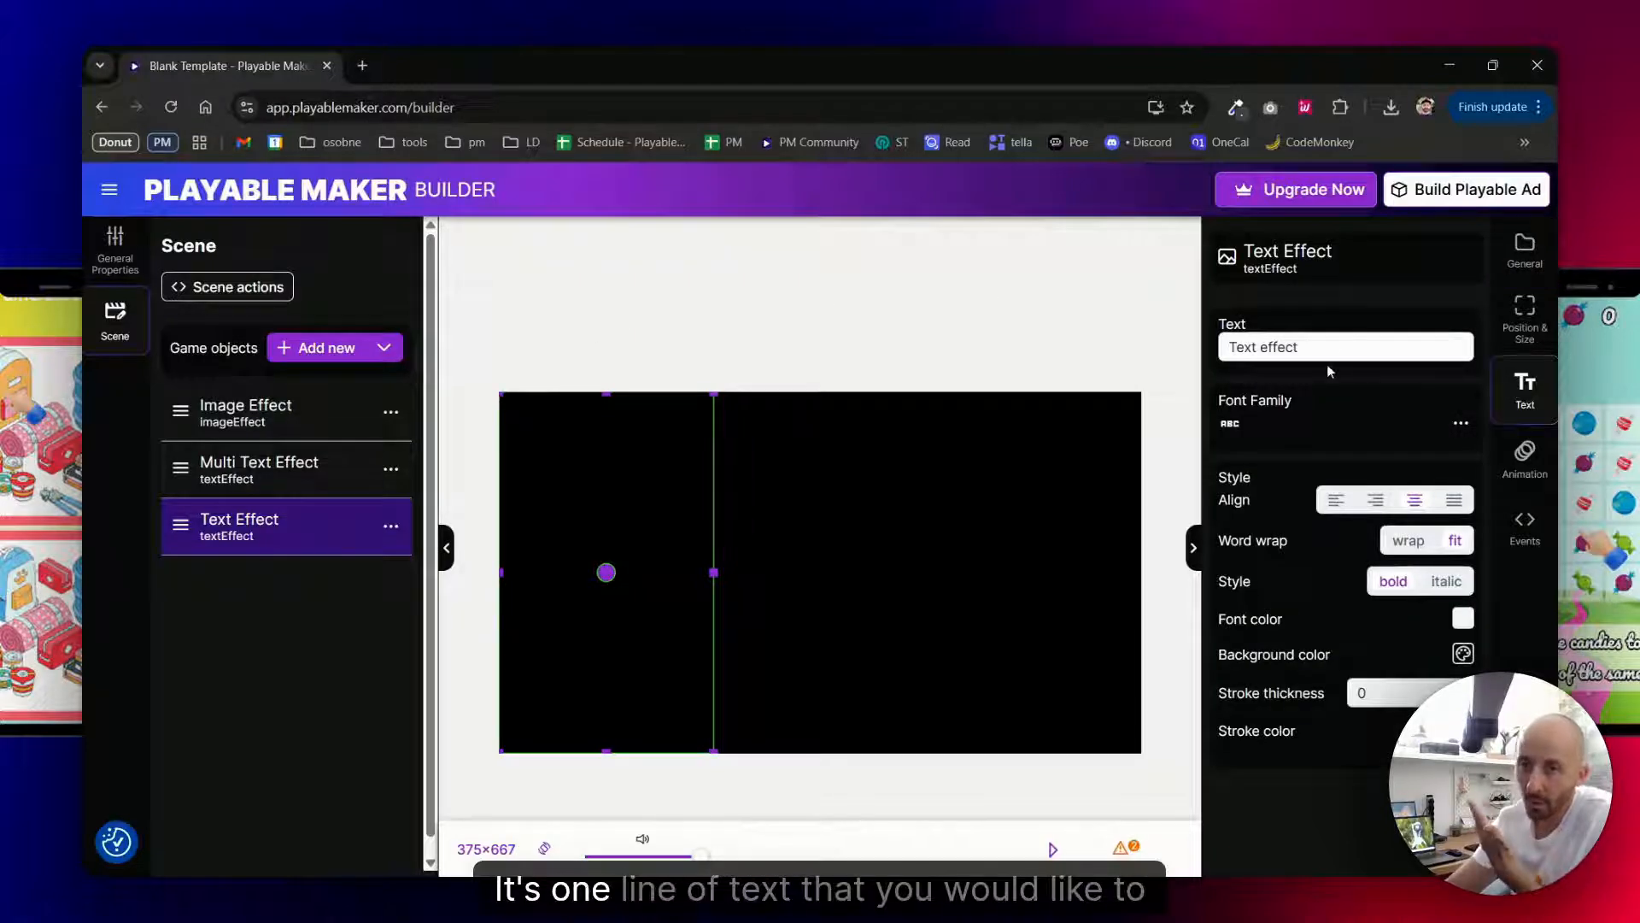
left_click_drag(1333, 347, 1178, 348)
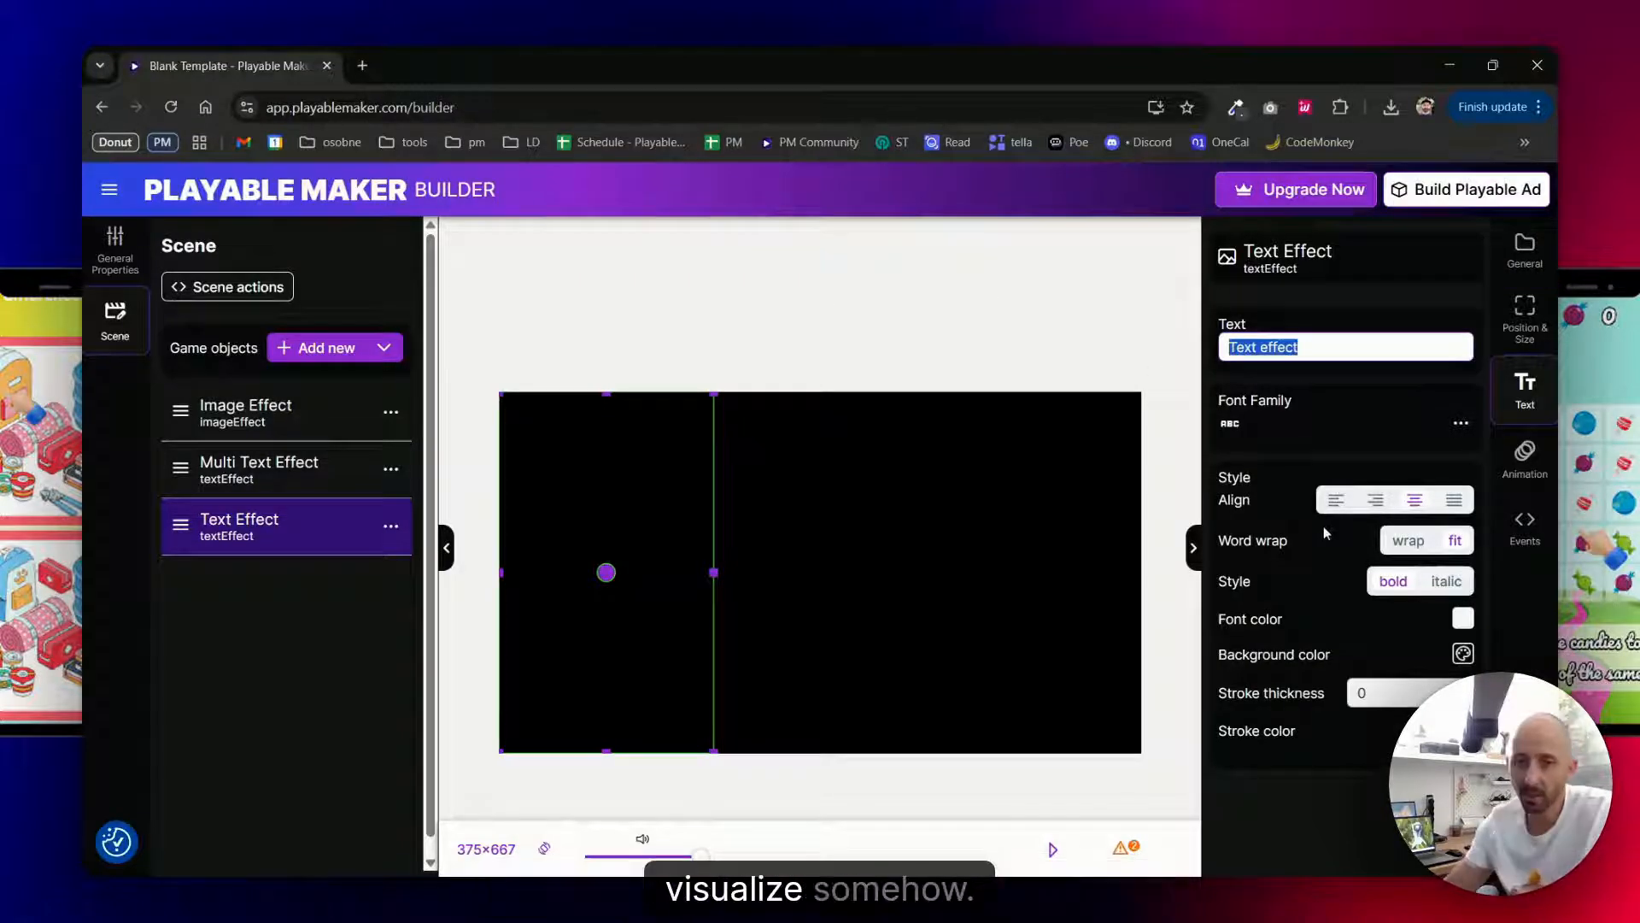
left_click(1333, 425)
double_click(543, 489)
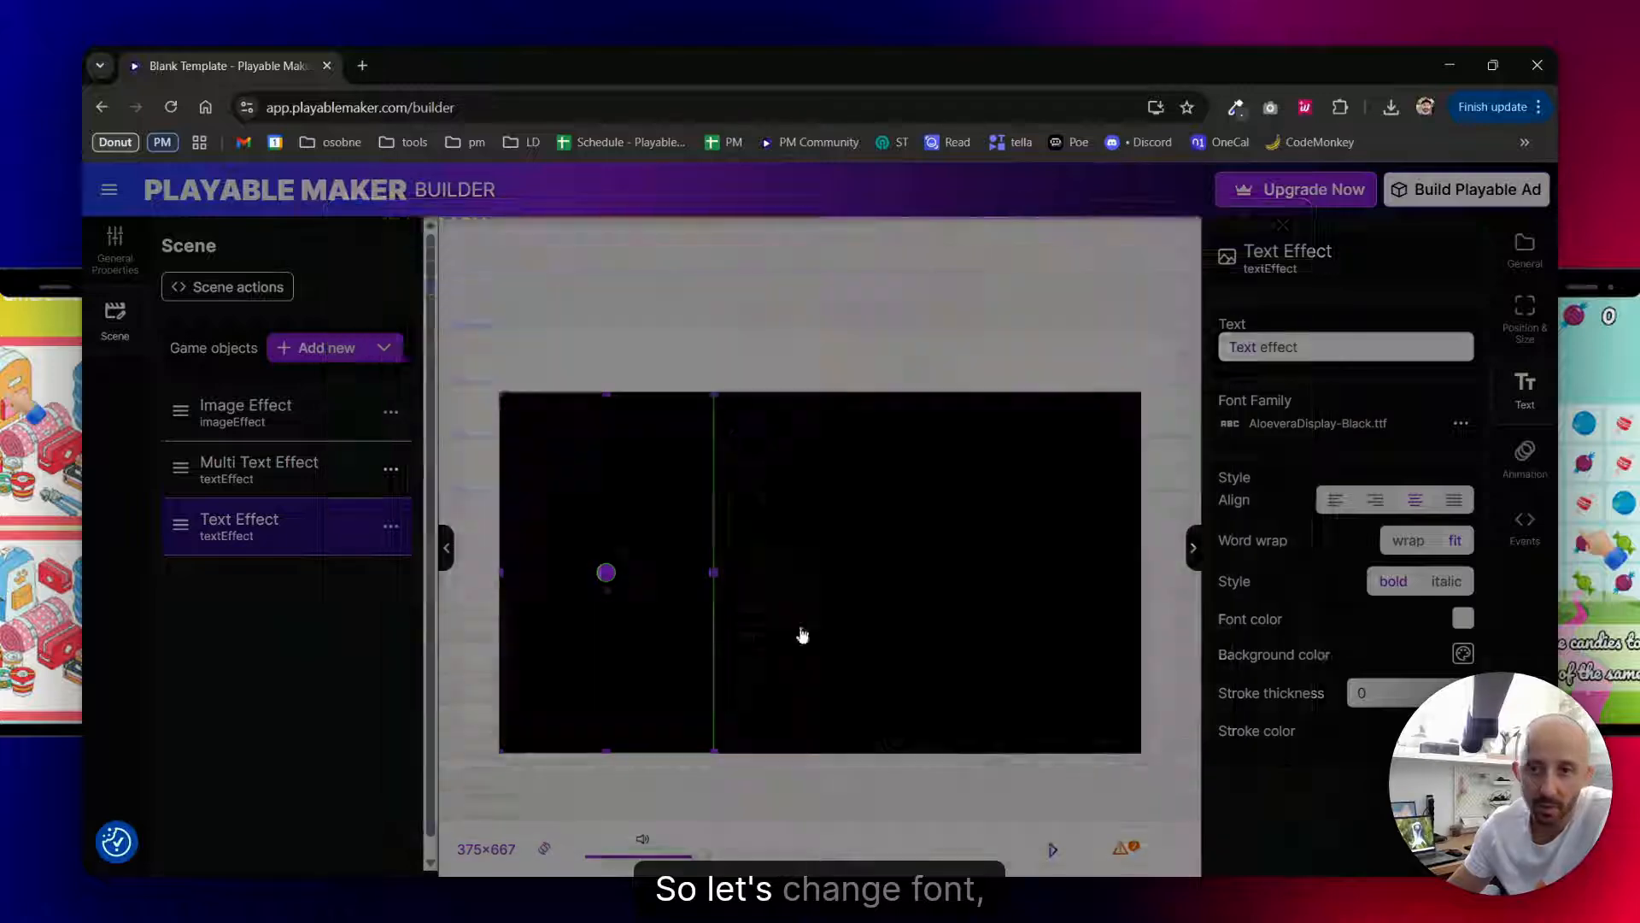
left_click_drag(1333, 349, 1235, 342)
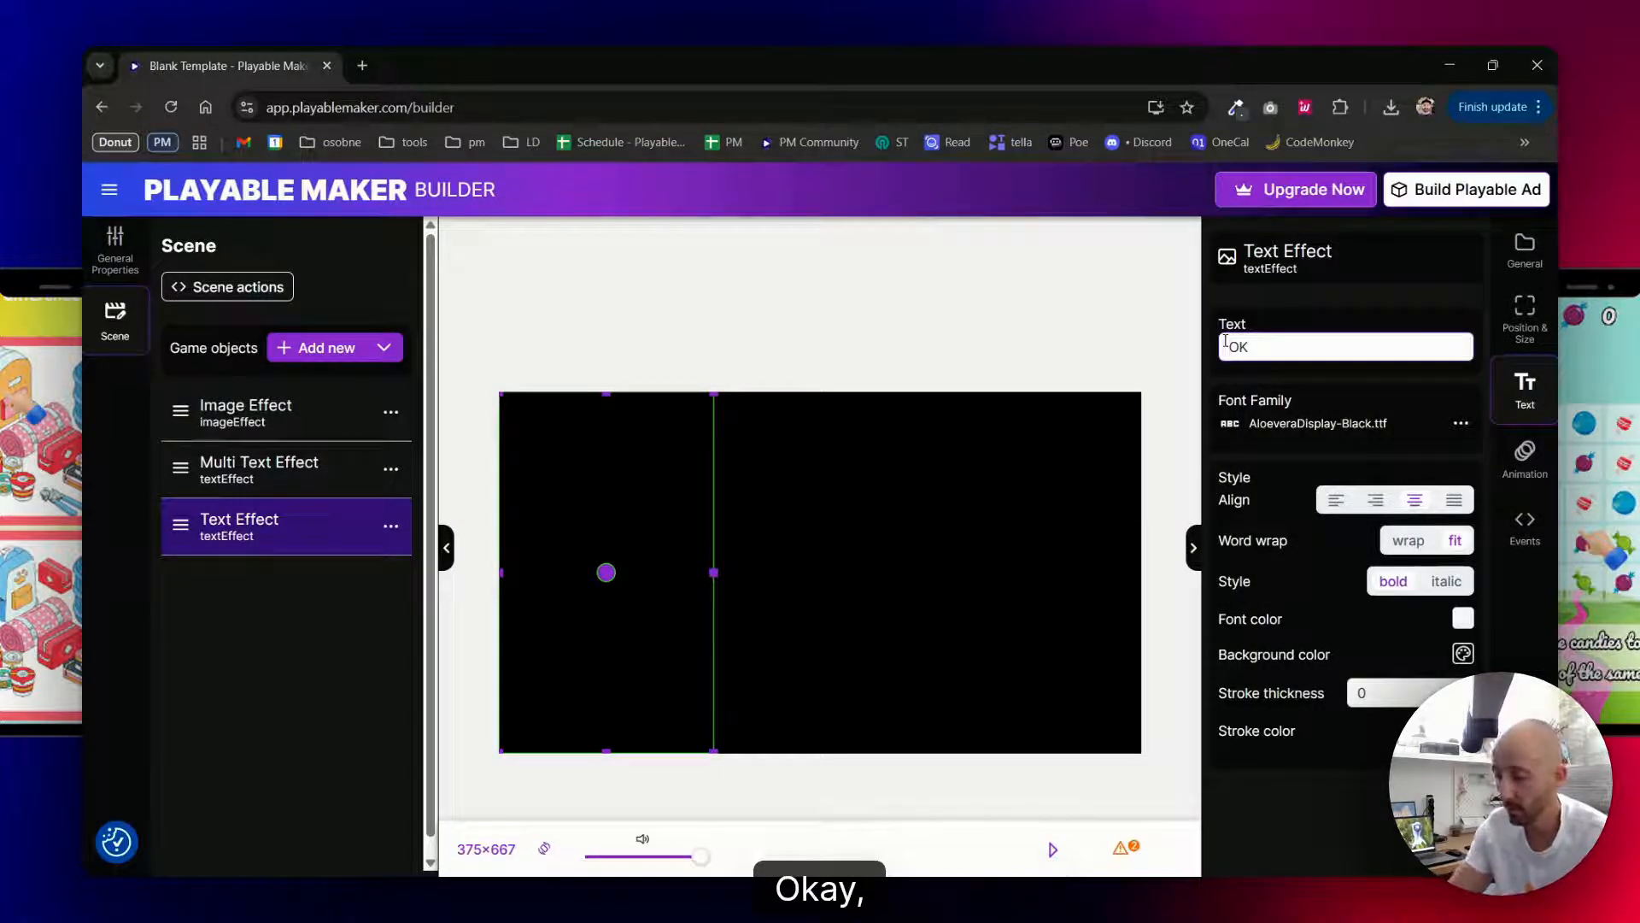
key("BackSpace")
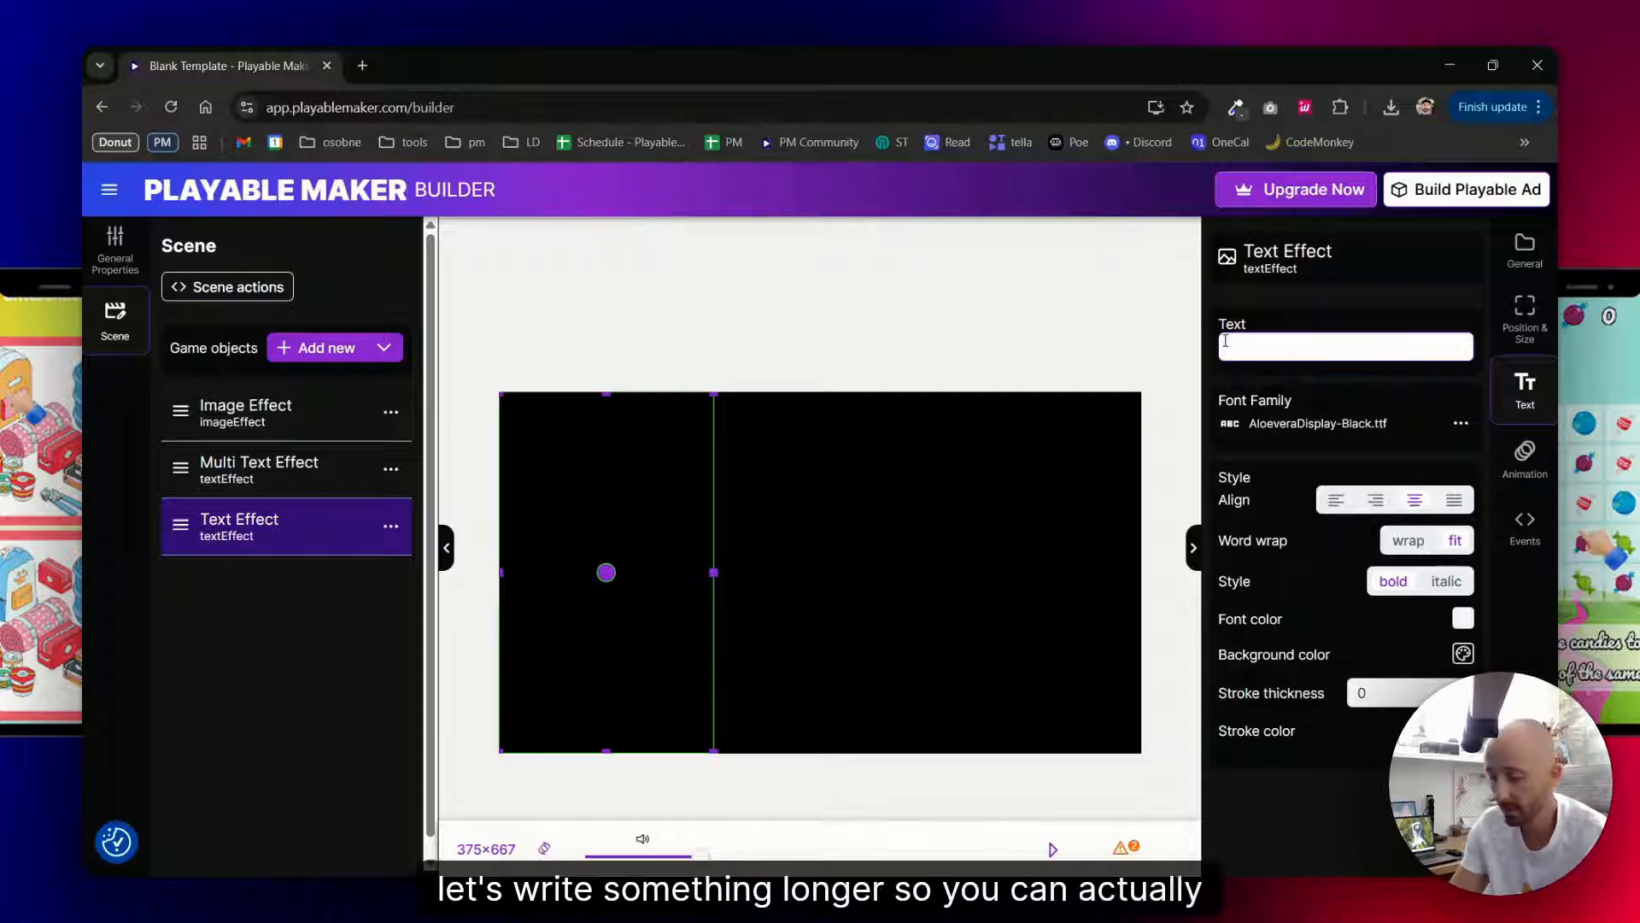
type("AHOYYY")
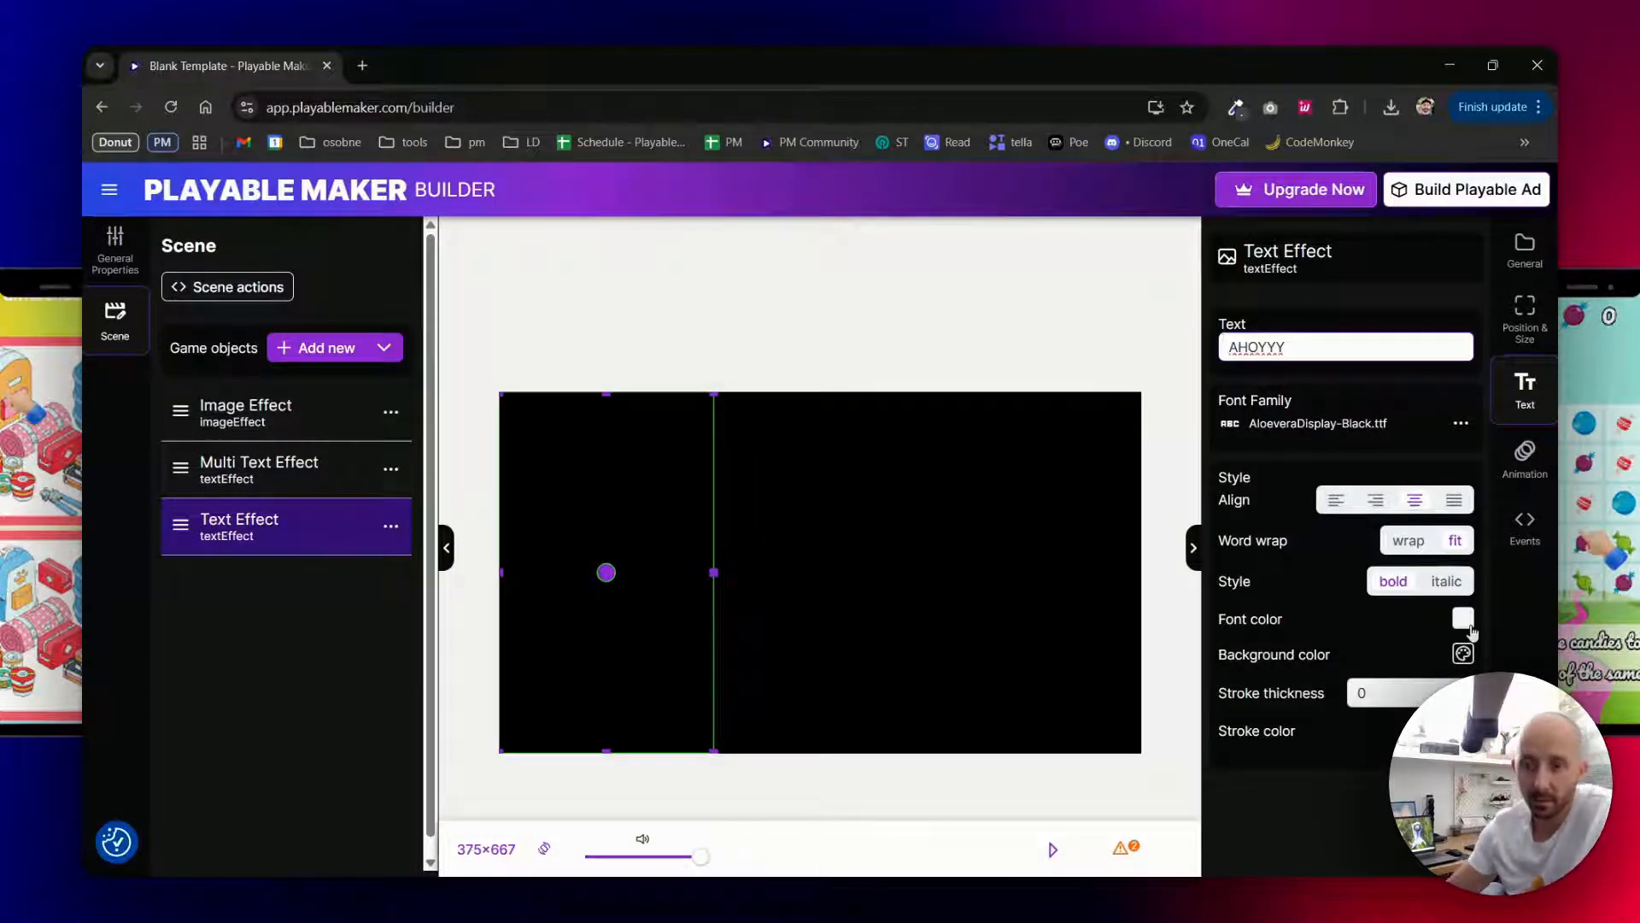
- Set the Text Effect's font color to bright yellow
left_click(1467, 622)
left_click(1317, 756)
left_click_drag(1400, 684, 1456, 606)
left_click(1110, 340)
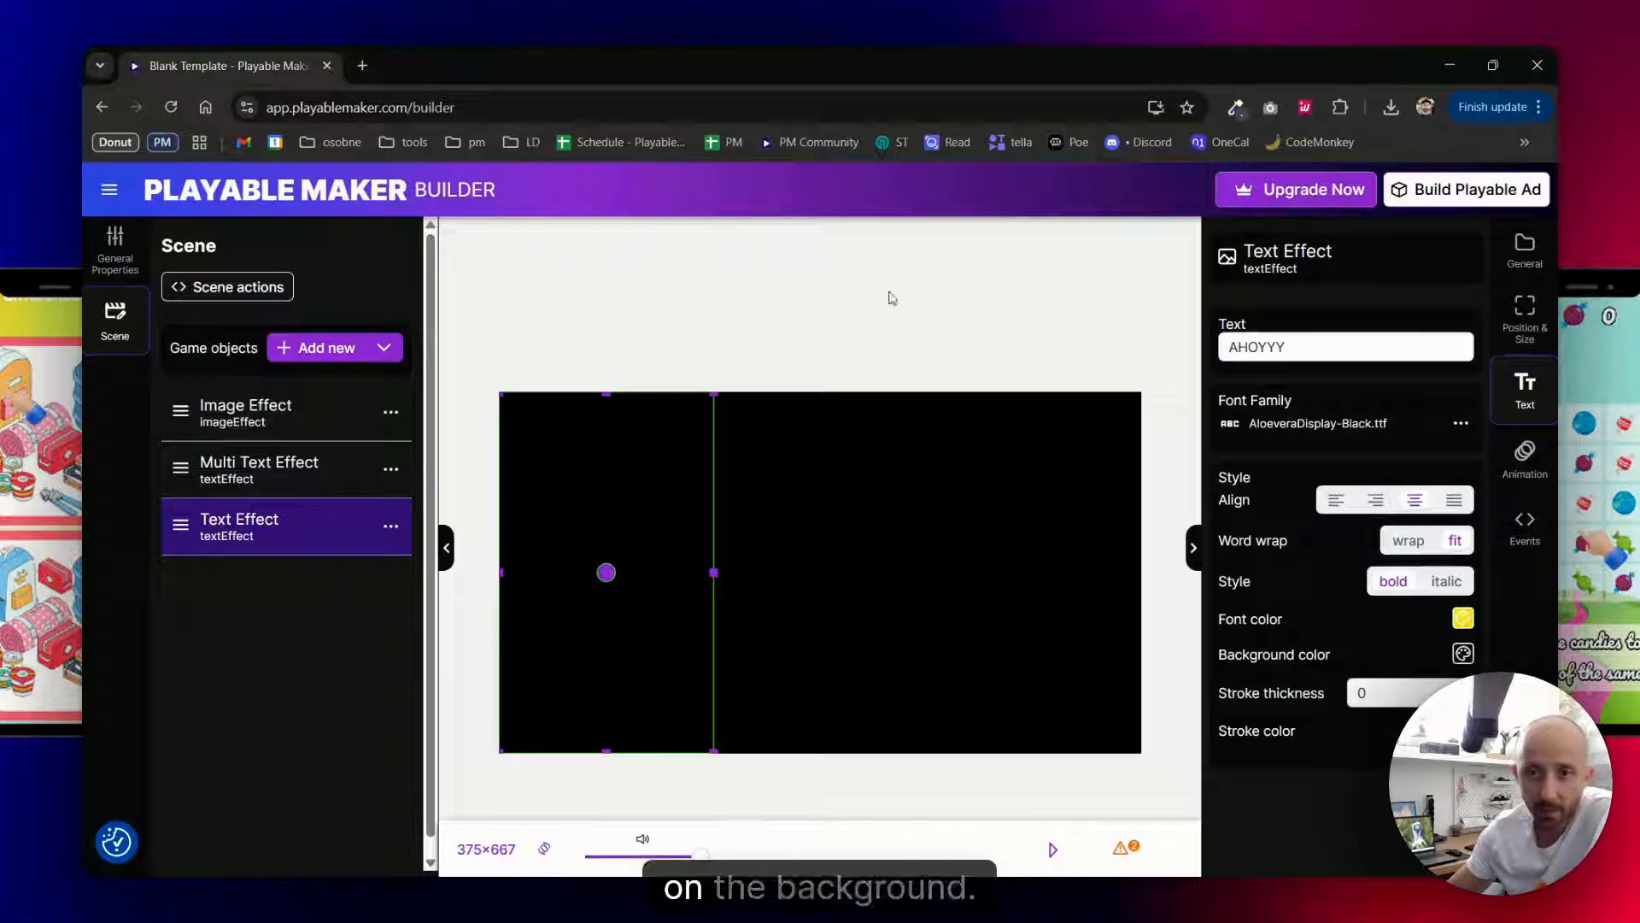
- Keep AutoPlay enabled for the Text Effect and choose Scale & transparency as its animation type
left_click(1525, 457)
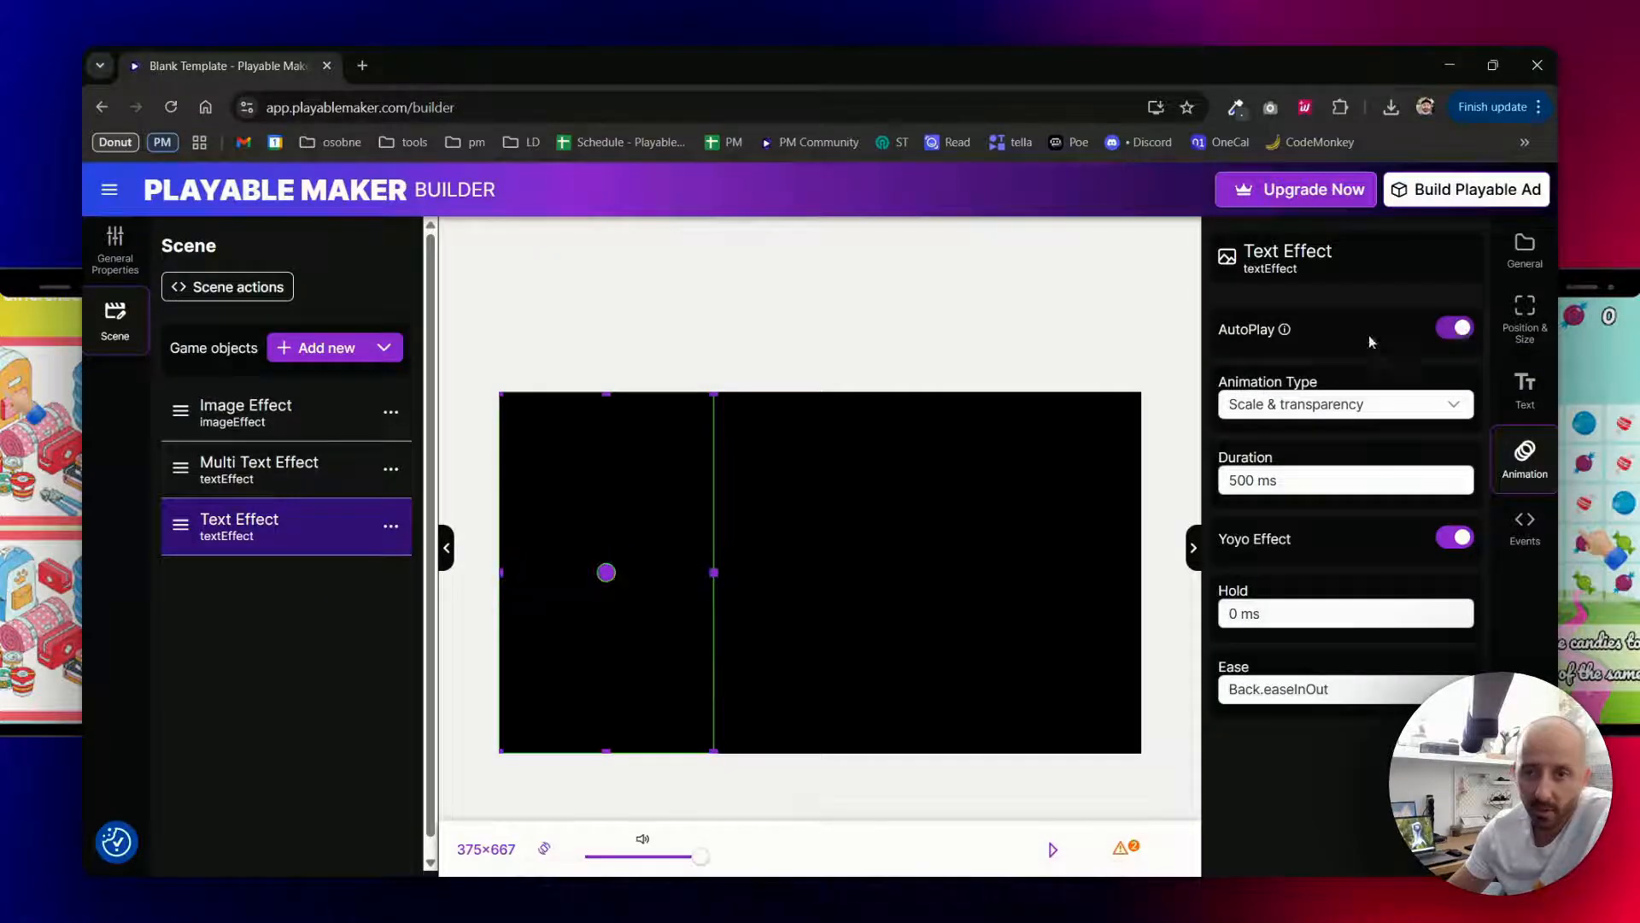
left_click(1450, 332)
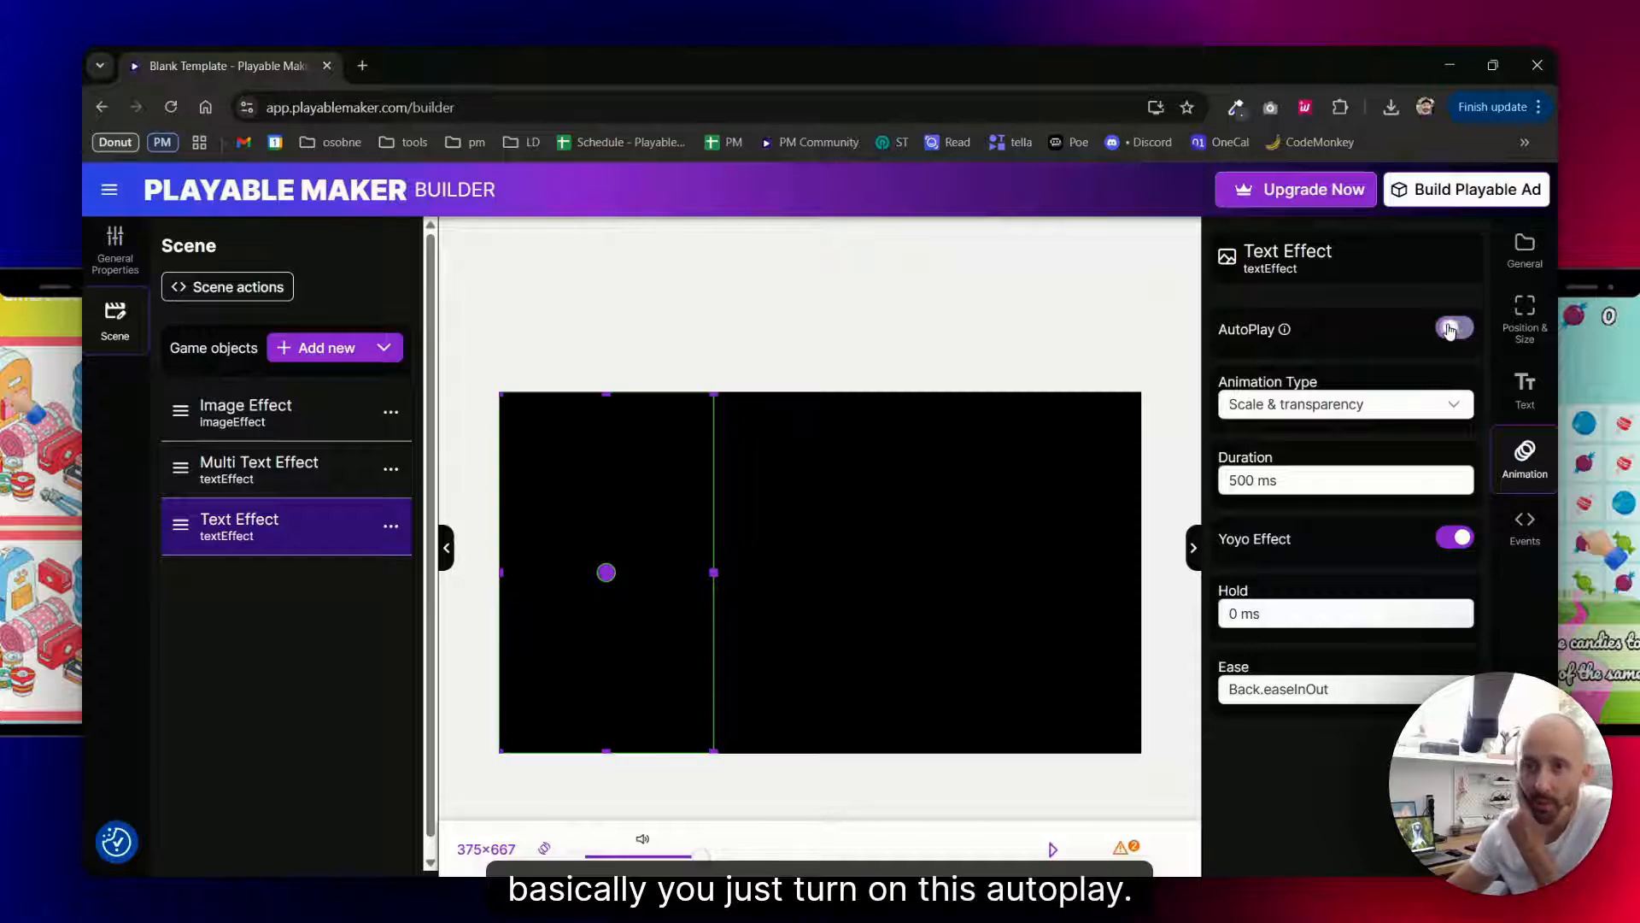
left_click(1450, 332)
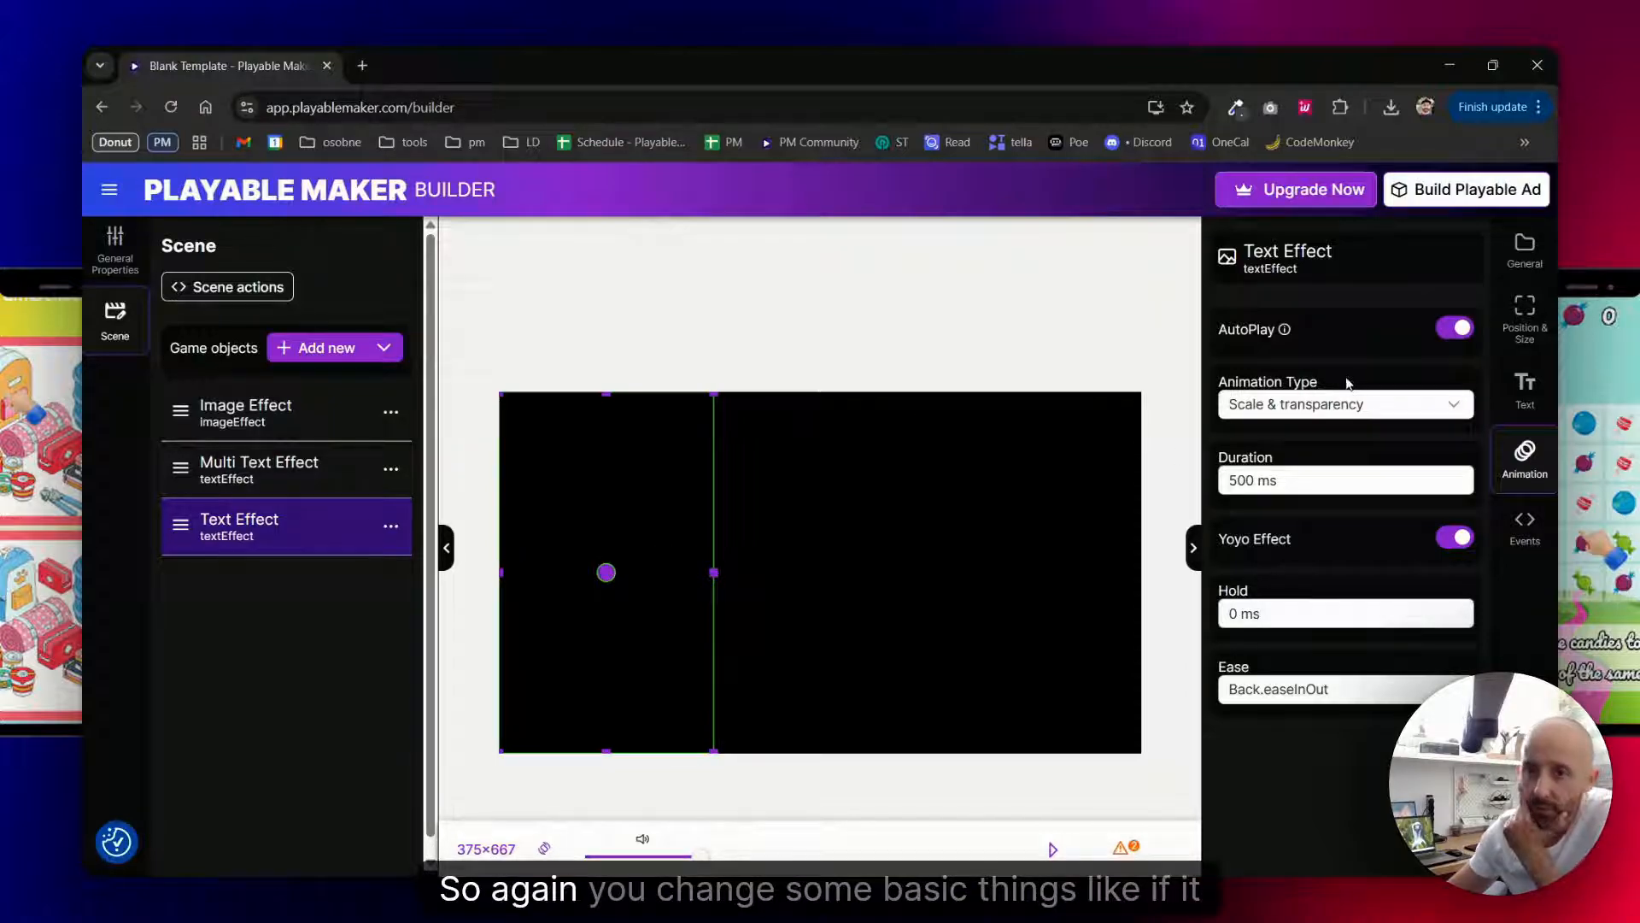
left_click(1359, 410)
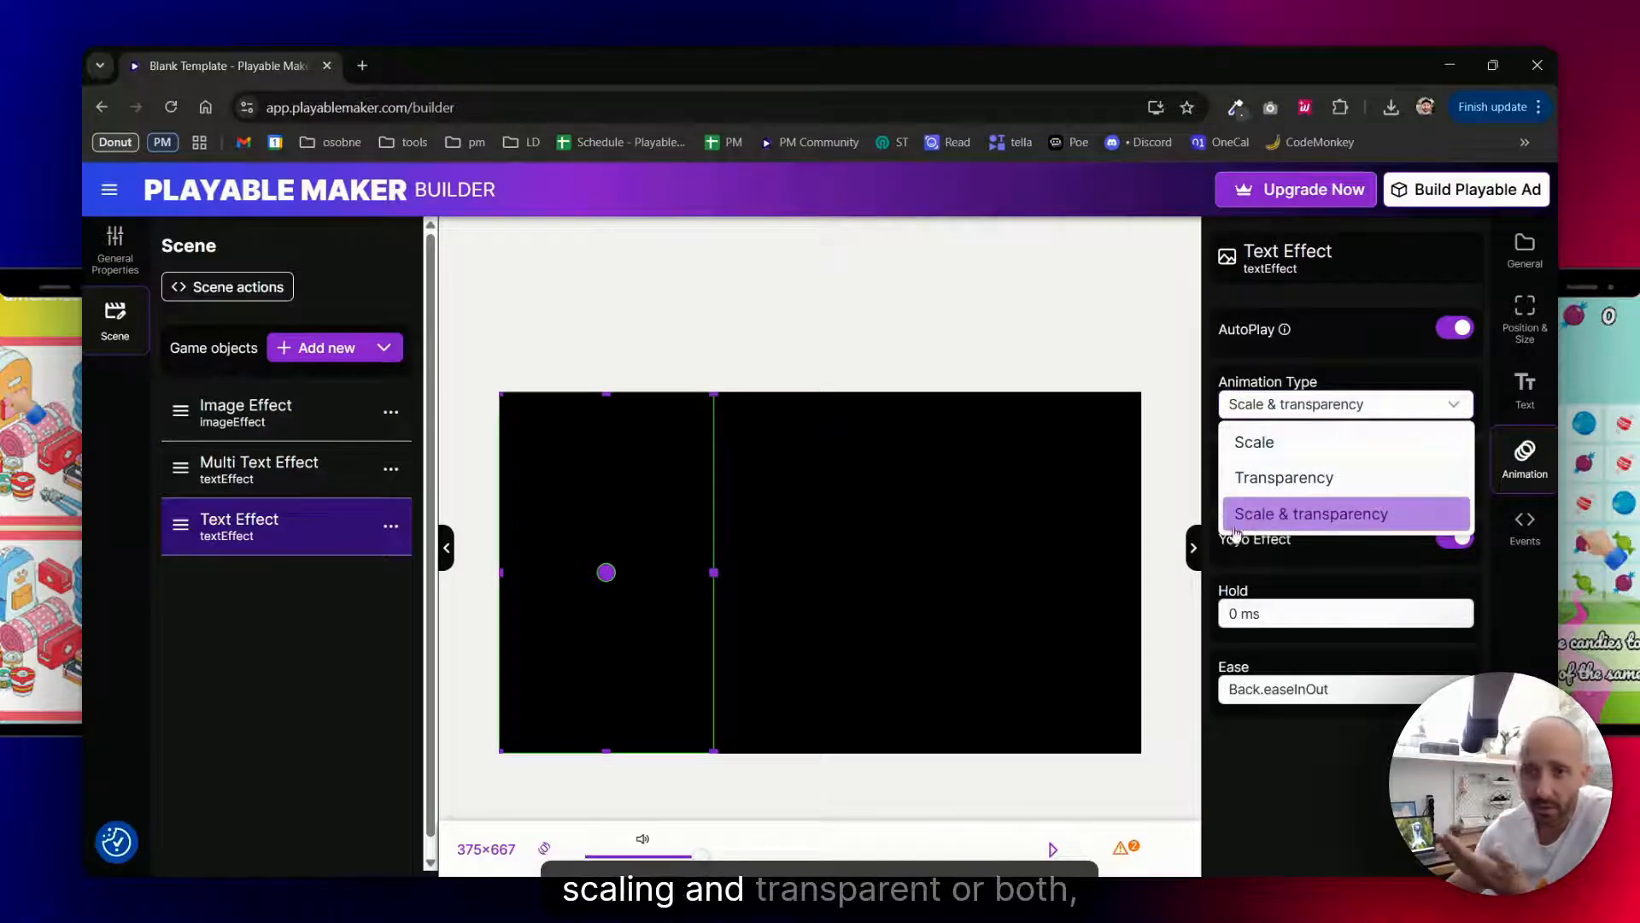
left_click(1266, 521)
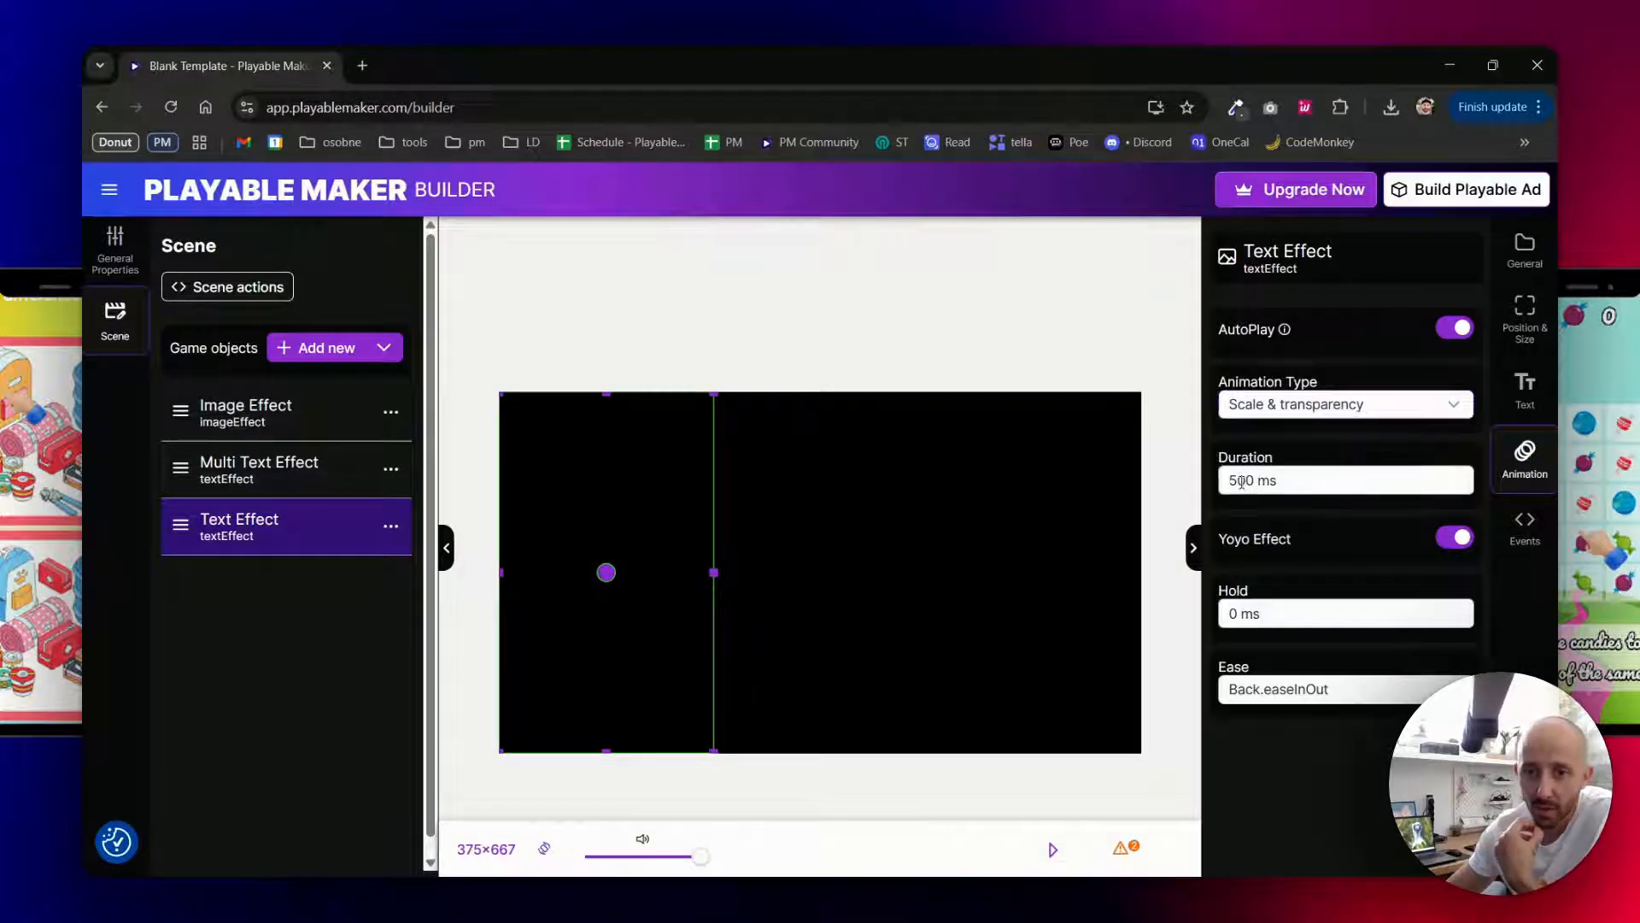
- Set the Text Effect animation's duration to 2000 ms and its hold to 2000 ms
left_click_drag(1241, 481, 1234, 612)
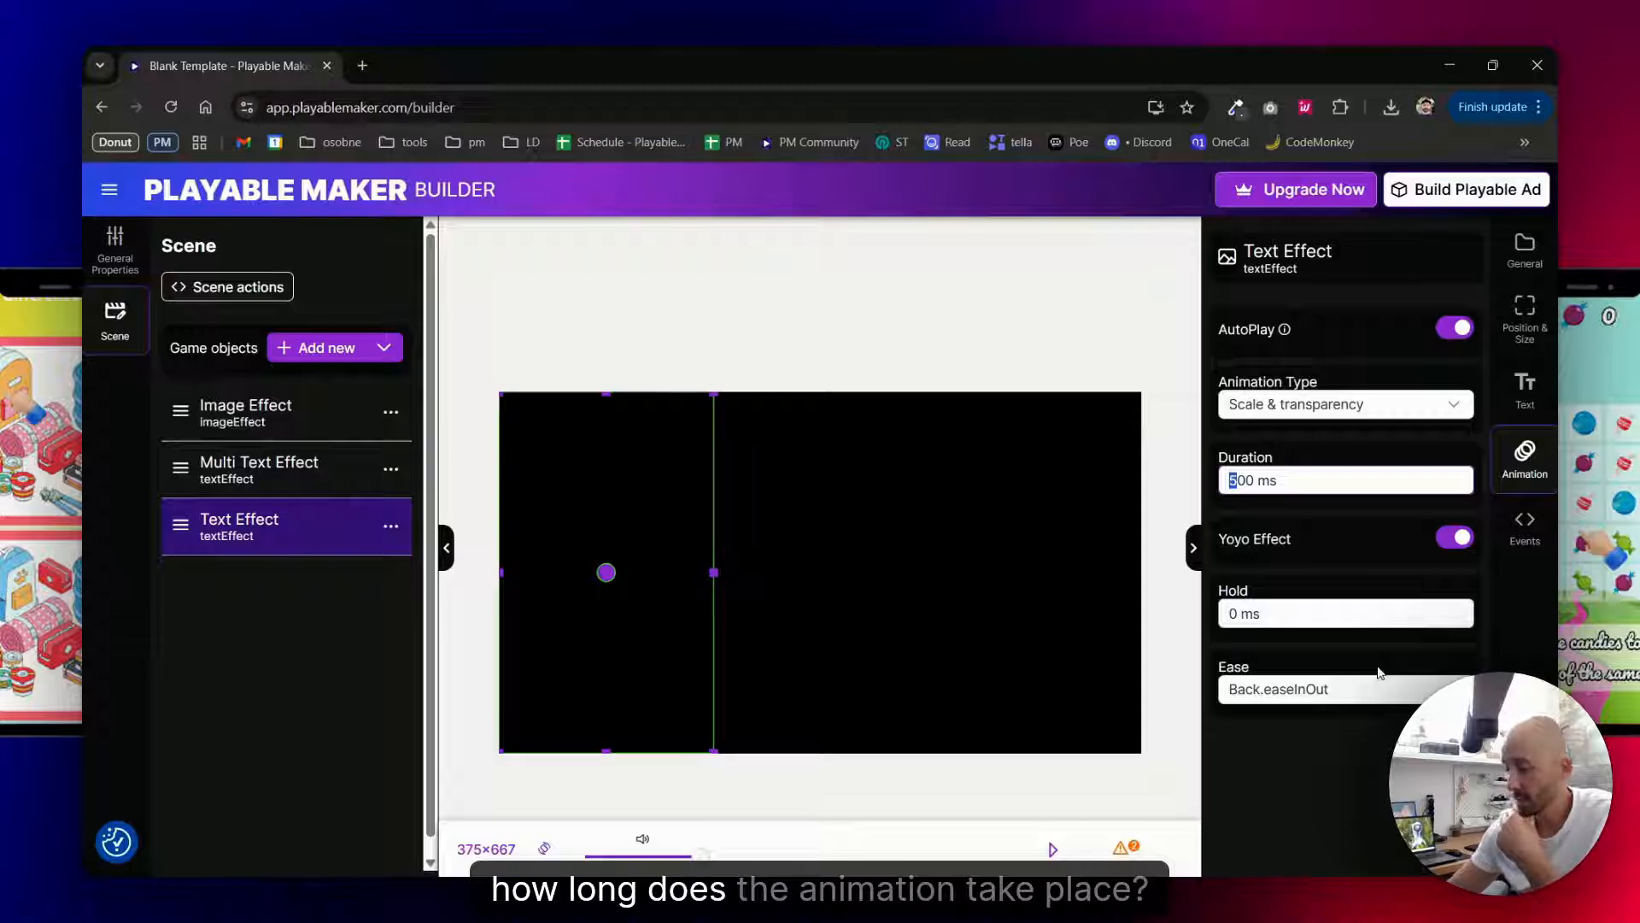
type("20")
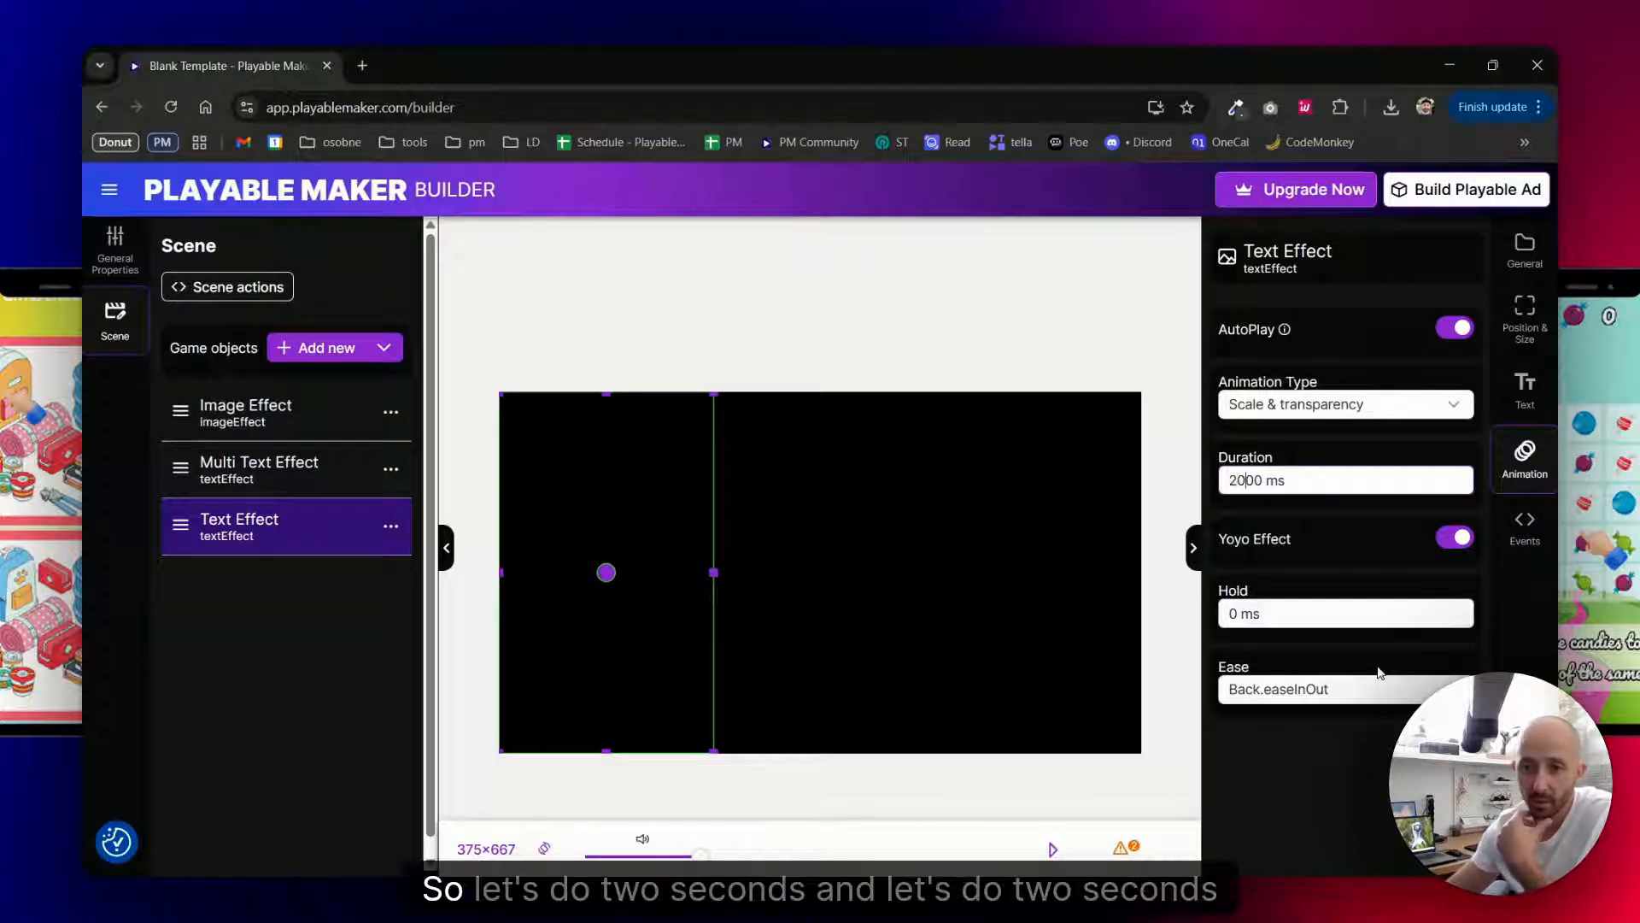
left_click(1258, 615)
type("2000")
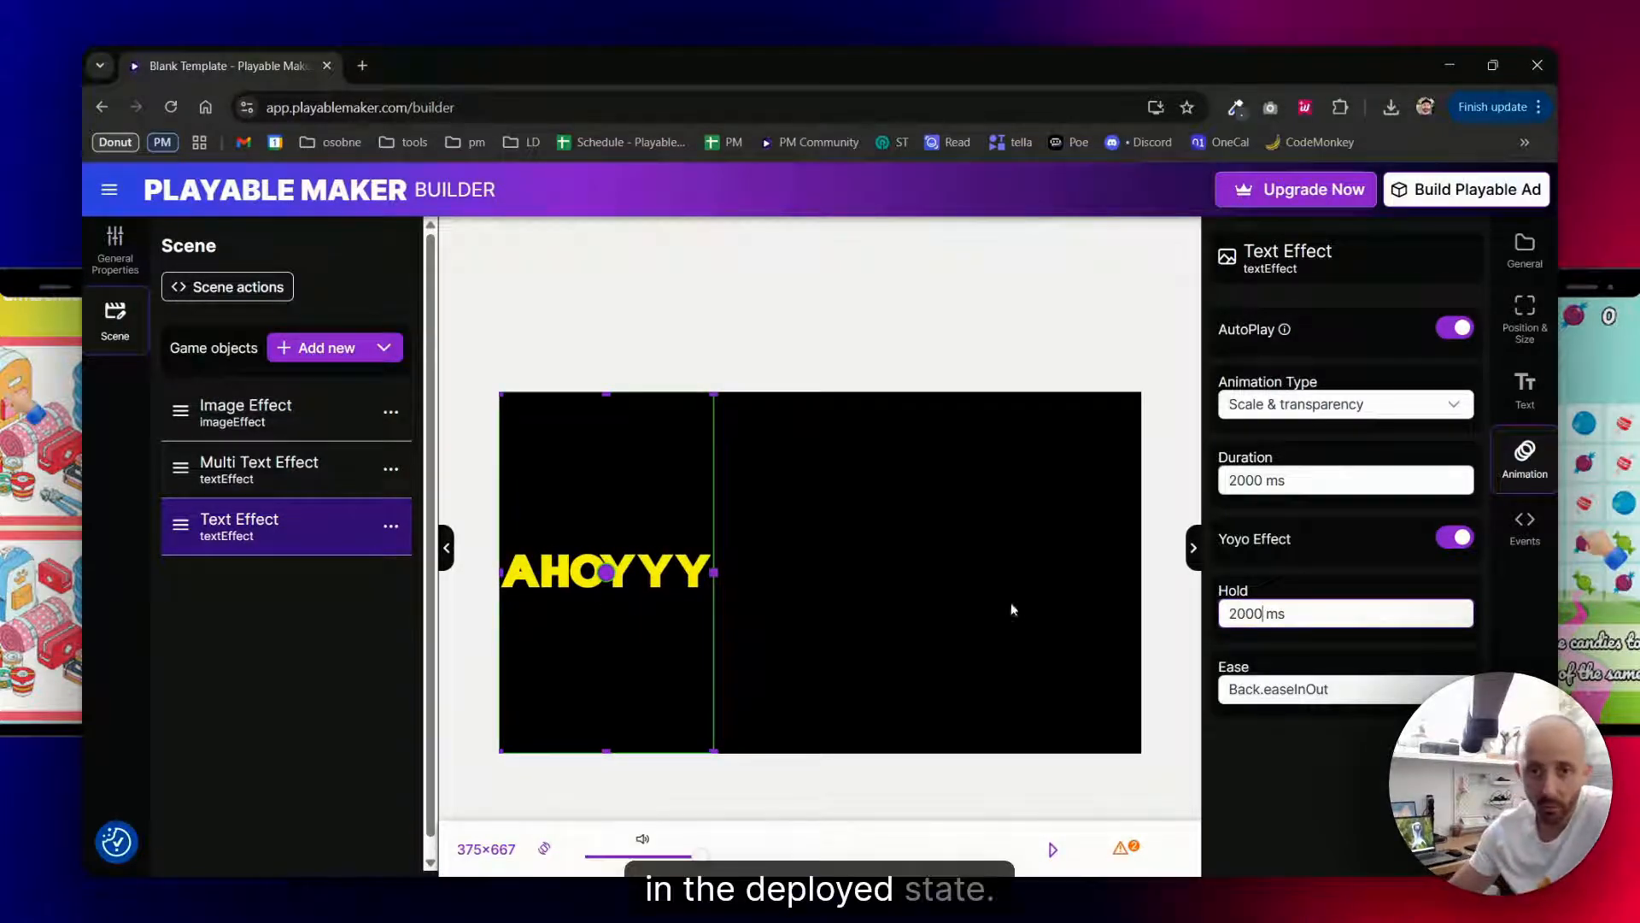
- Compare the Text Effect animation with the Yoyo Effect off and on, and look through the available ease options
left_click(1466, 541)
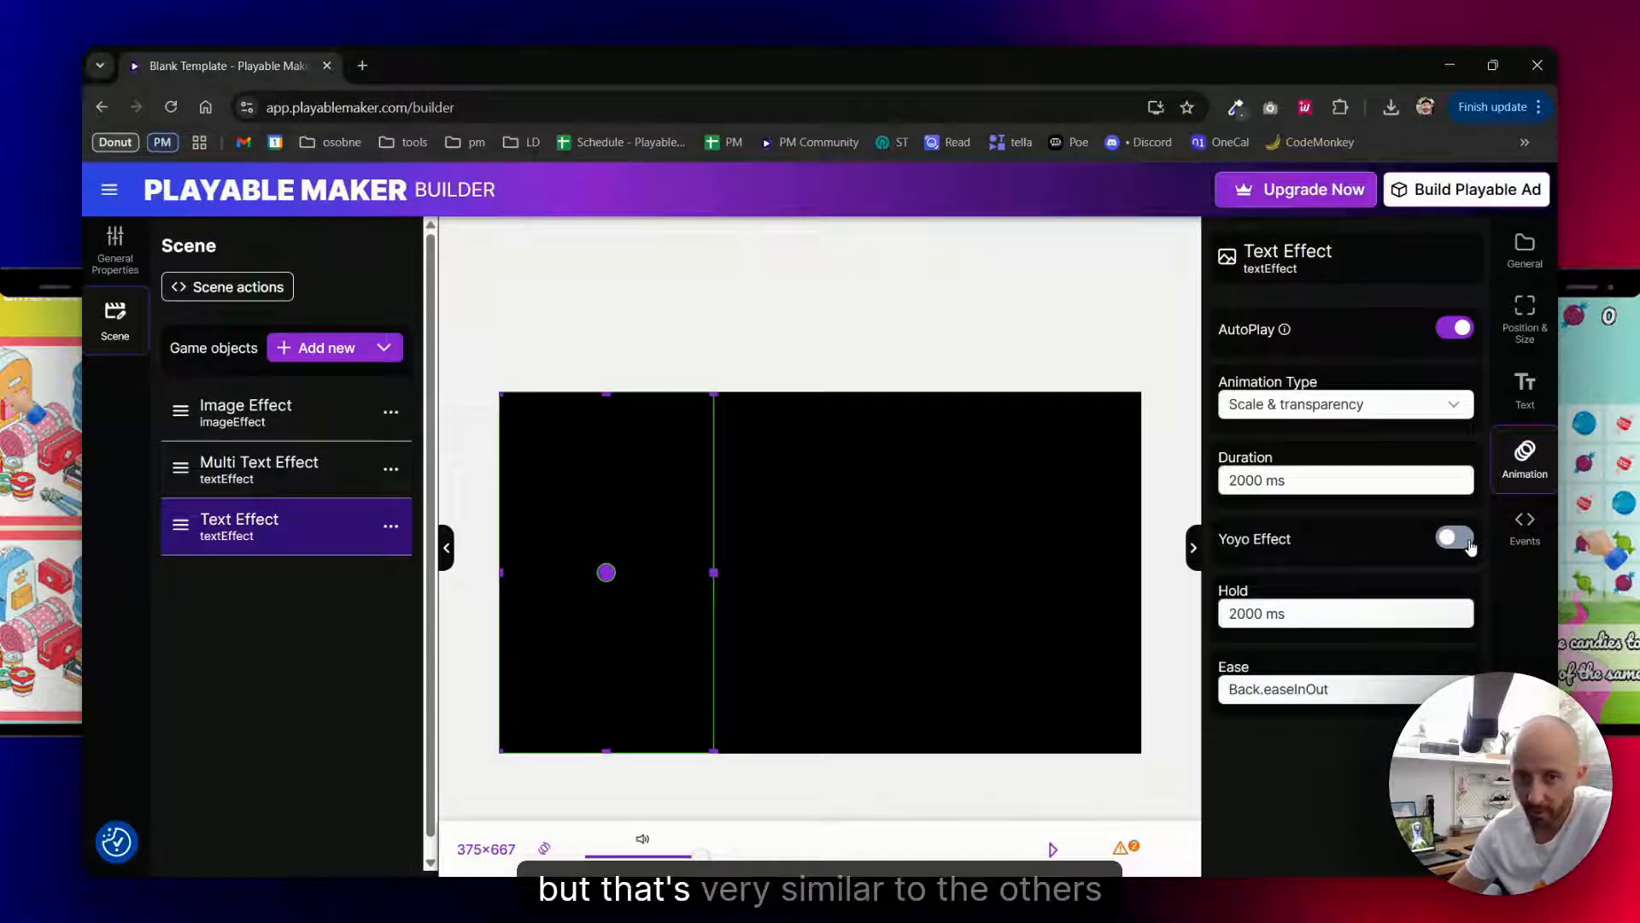
left_click(1466, 539)
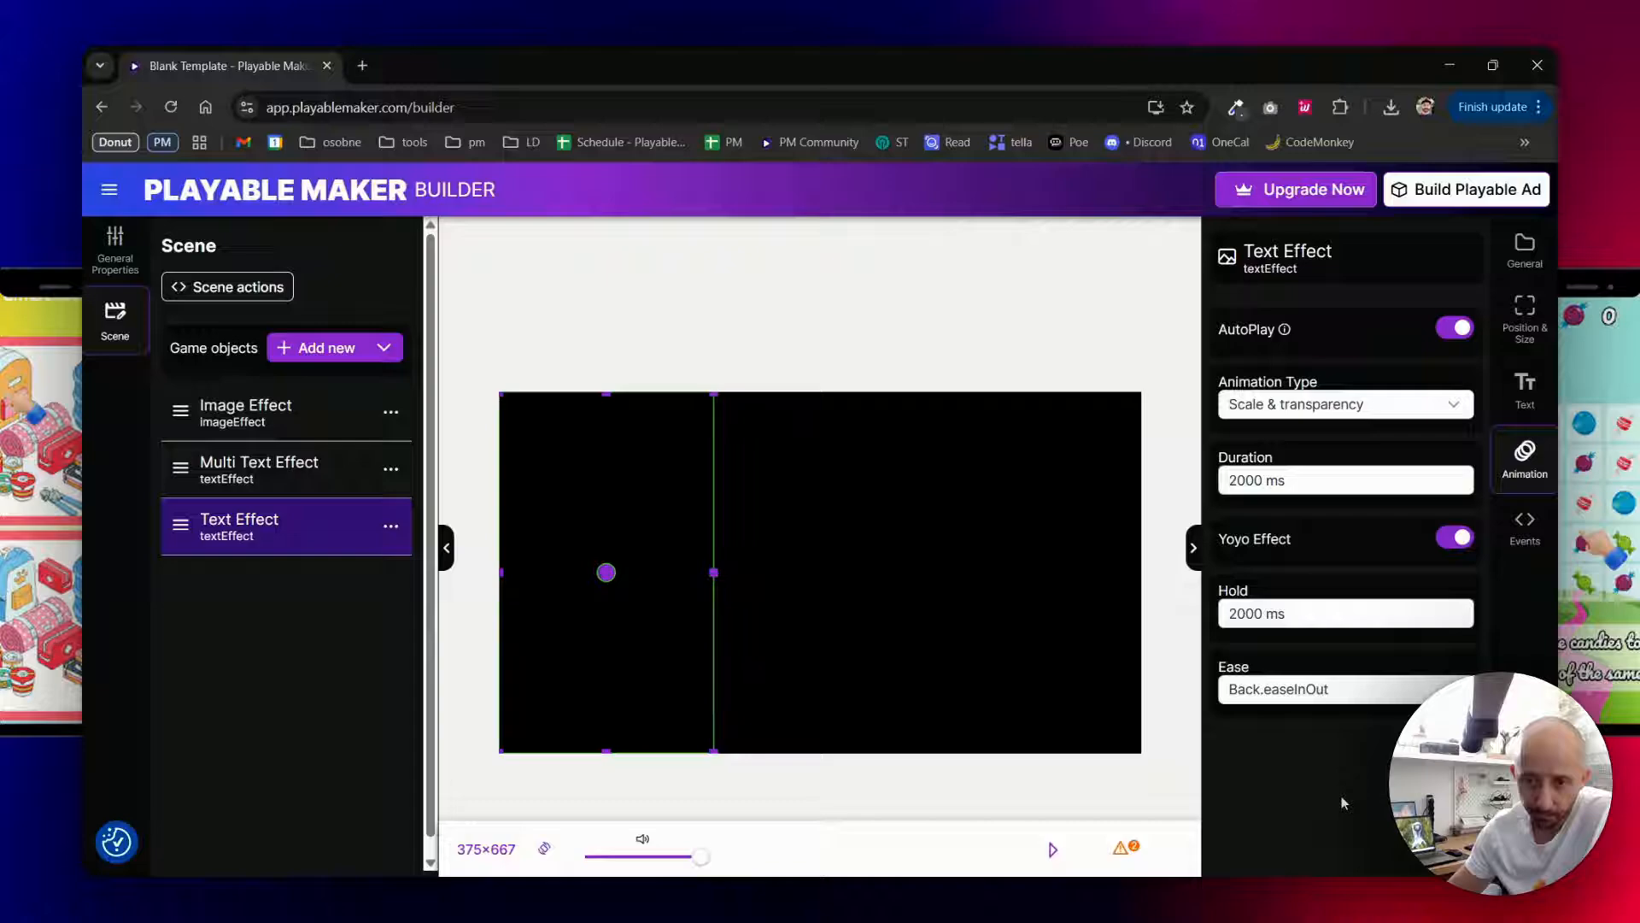
left_click(1303, 698)
scroll(1379, 624, "down", 2)
scroll(1367, 649, "up", 5)
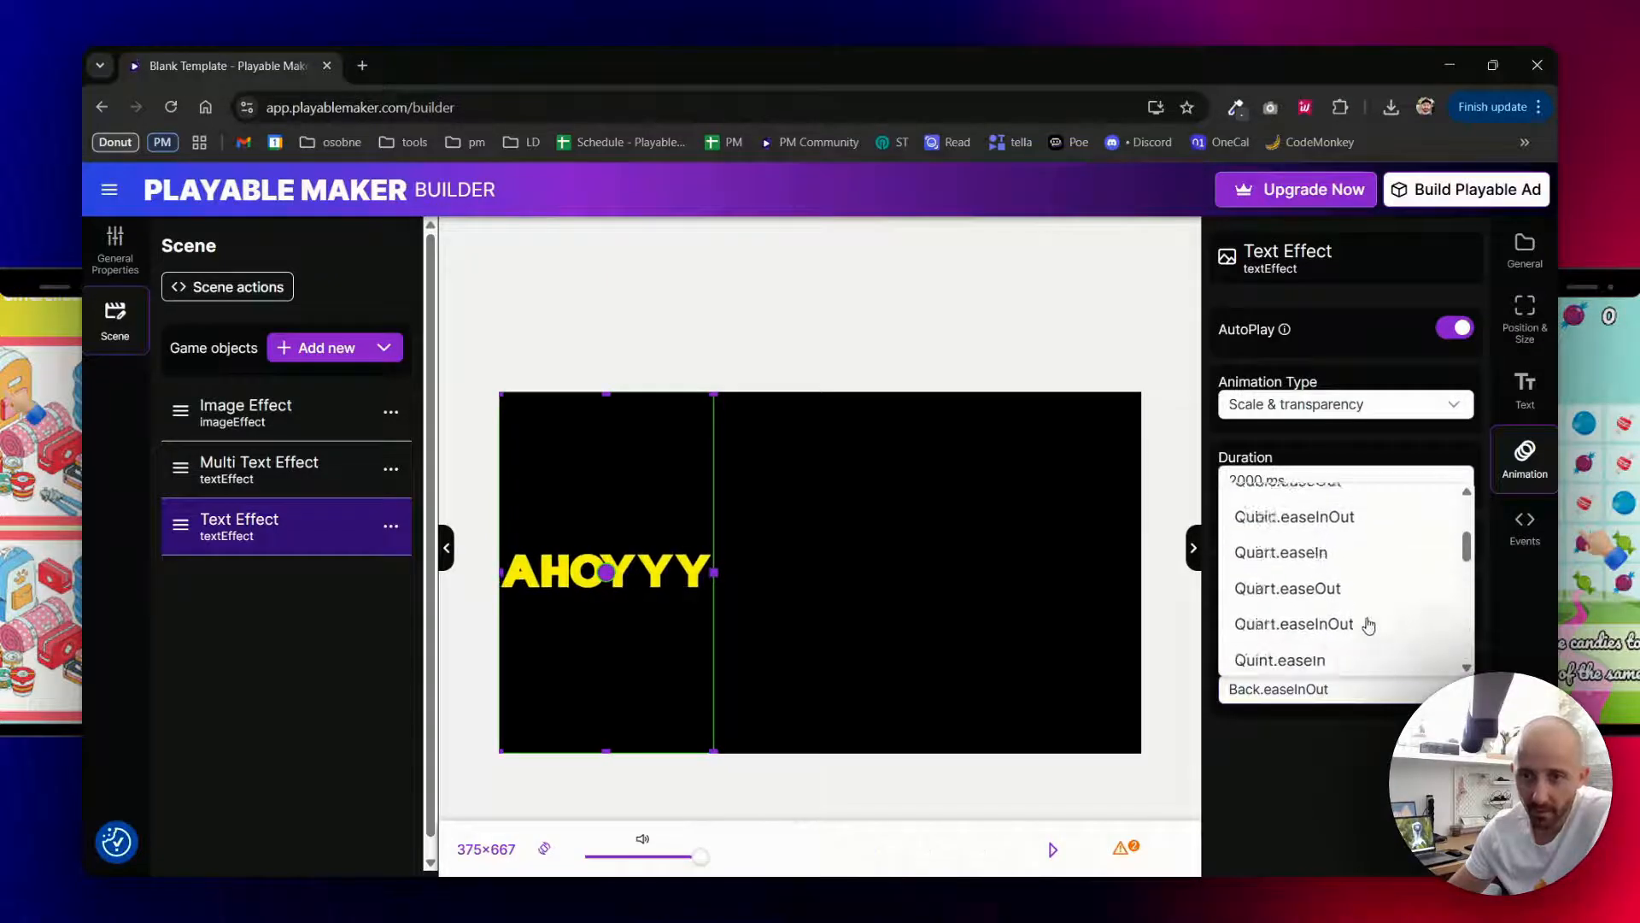
scroll(1369, 624, "down", 5)
left_click(1329, 786)
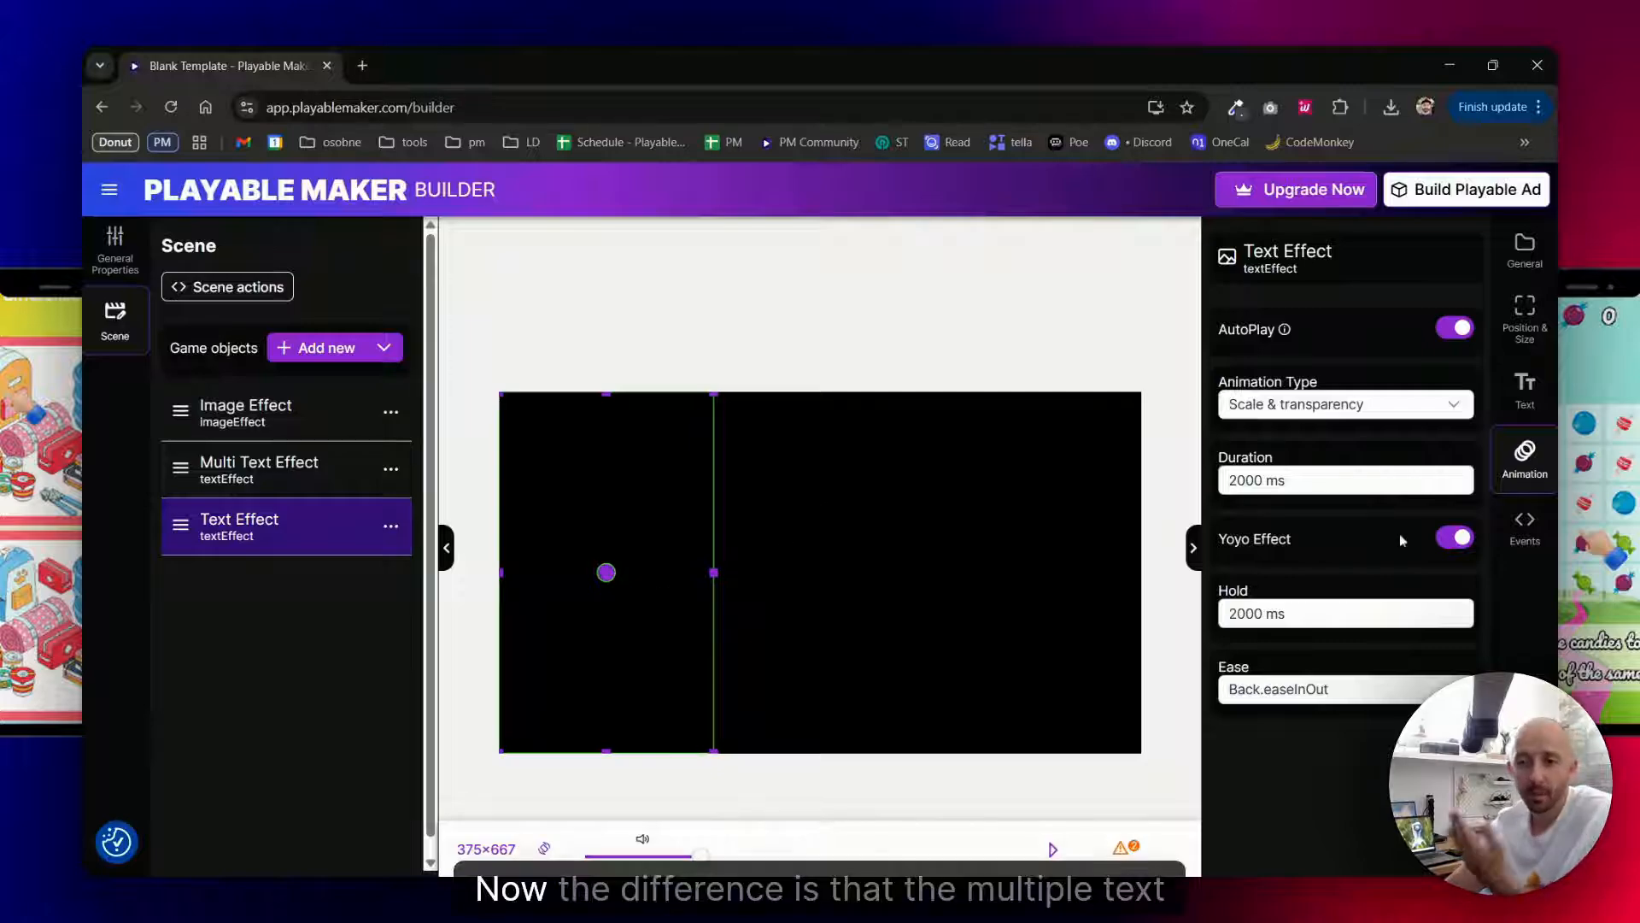
- Add two more text items to the Multi Text Effect object
left_click(269, 469)
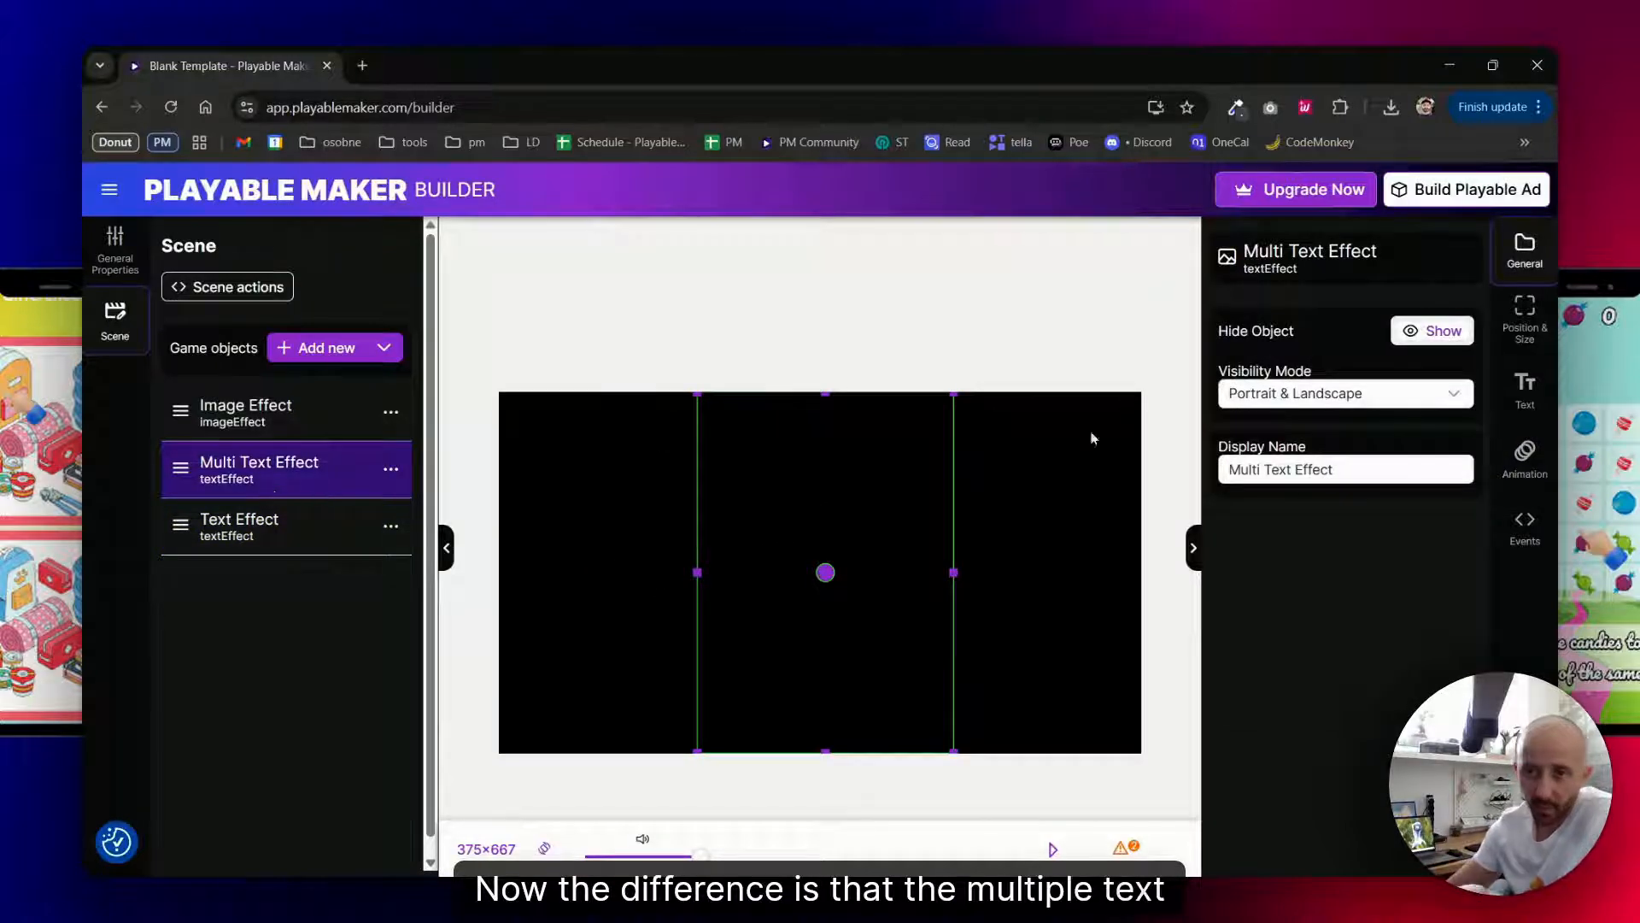
left_click(1525, 389)
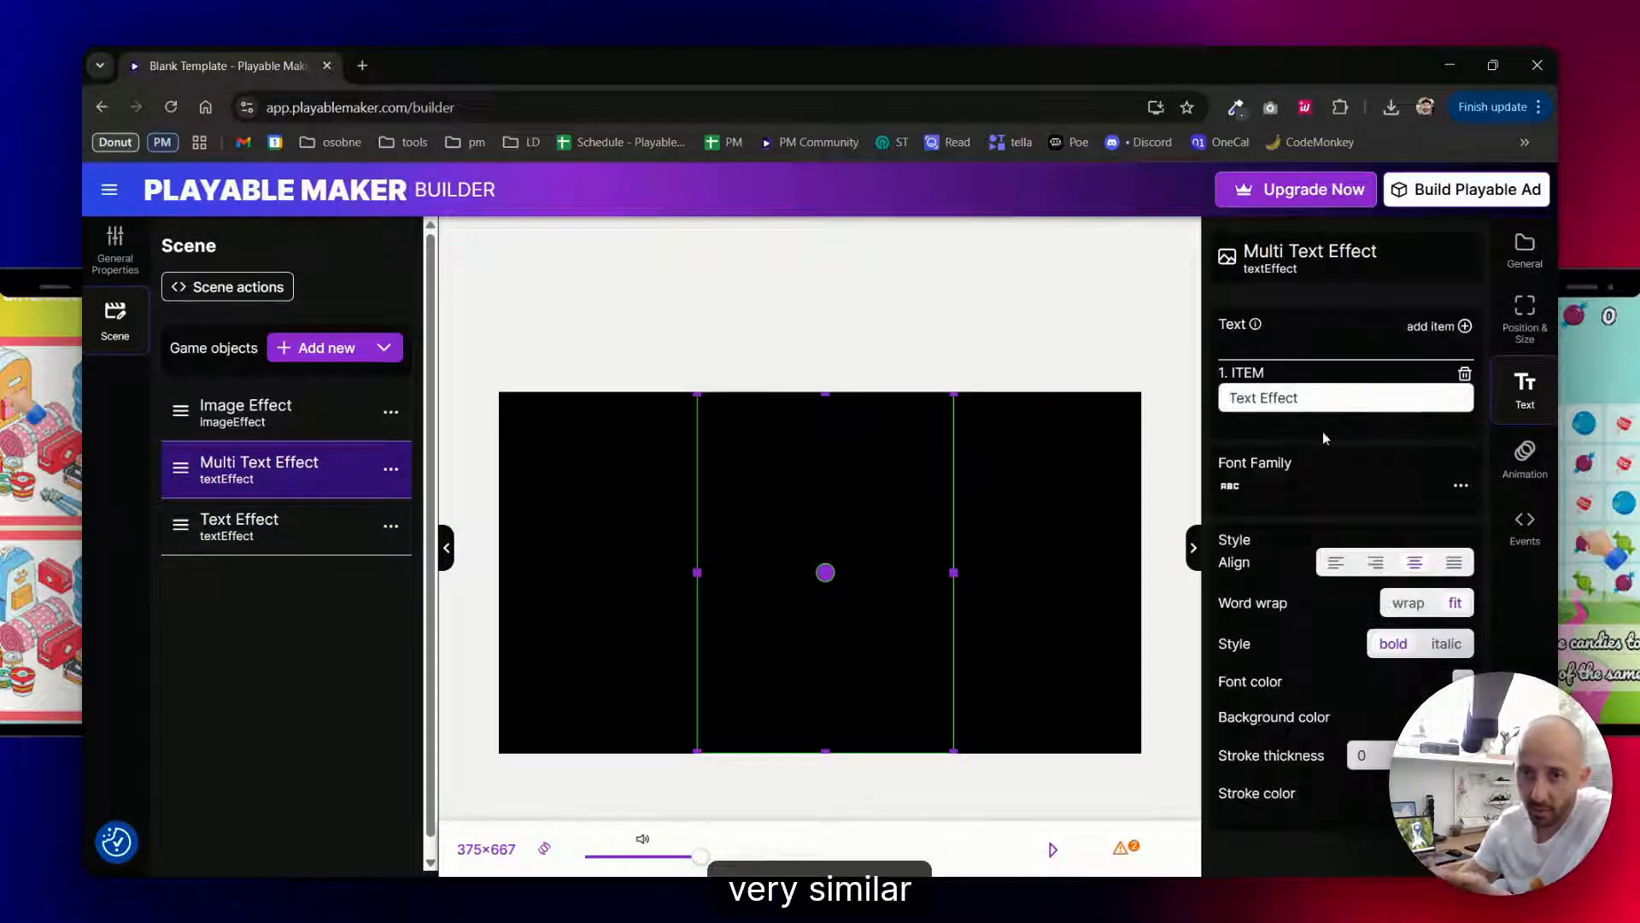
left_click(1465, 326)
left_click(1440, 326)
- Set the Multi Text Effect's three items to TEXT 1, TEXT 2 and TEXT 3
left_click_drag(1319, 397, 1186, 388)
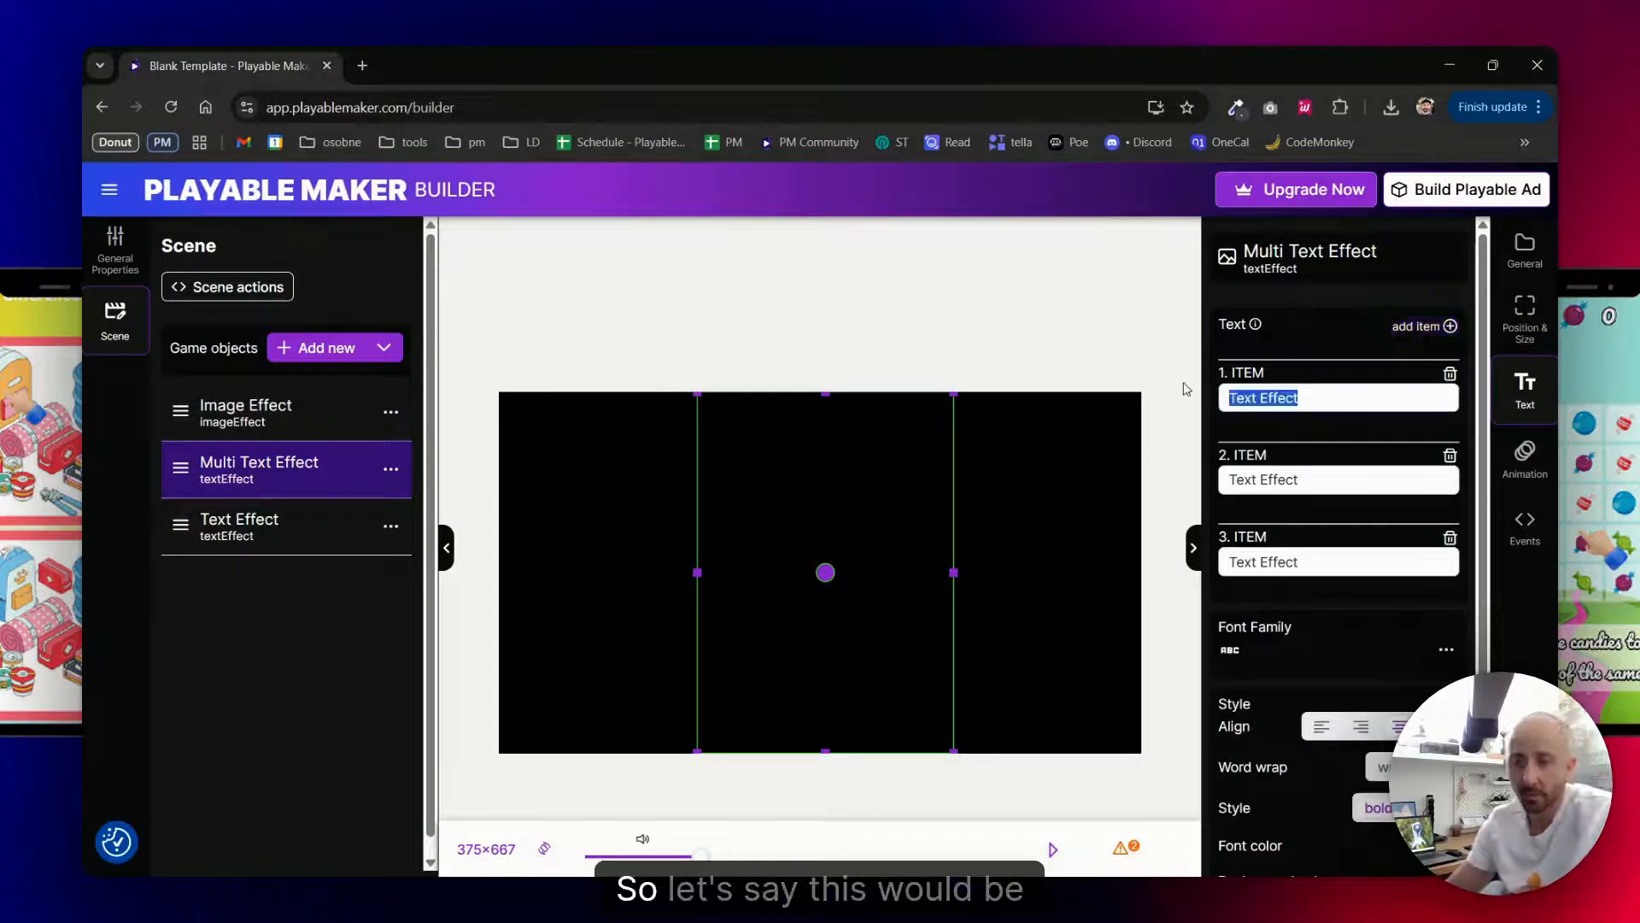
type("TEXT")
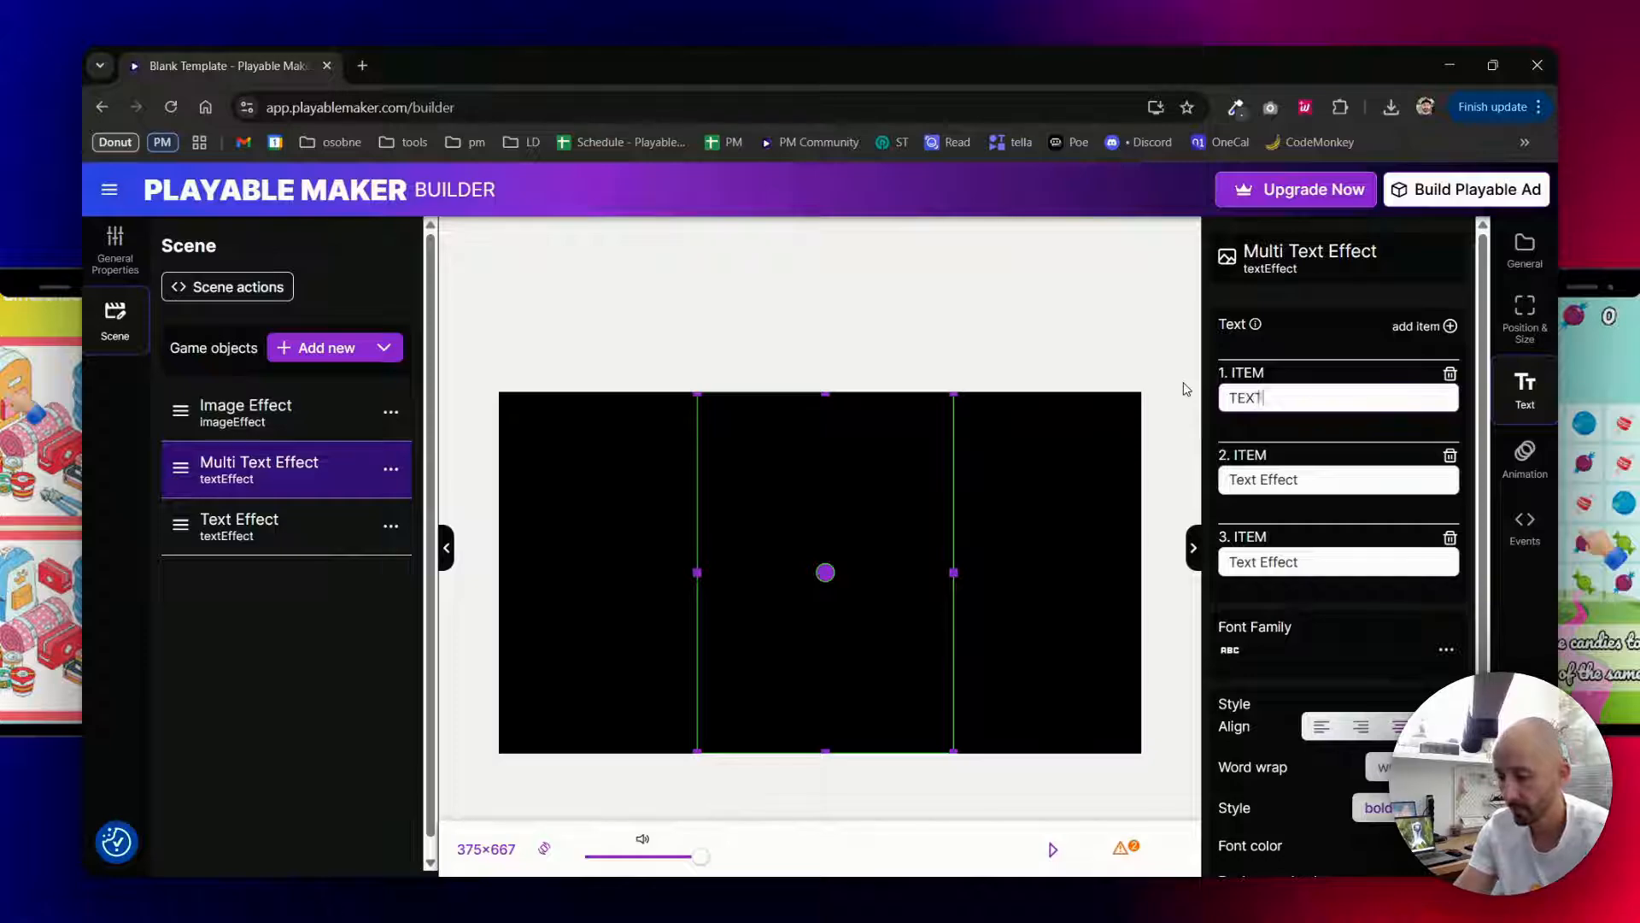
type(" 1")
left_click_drag(1314, 480, 1201, 484)
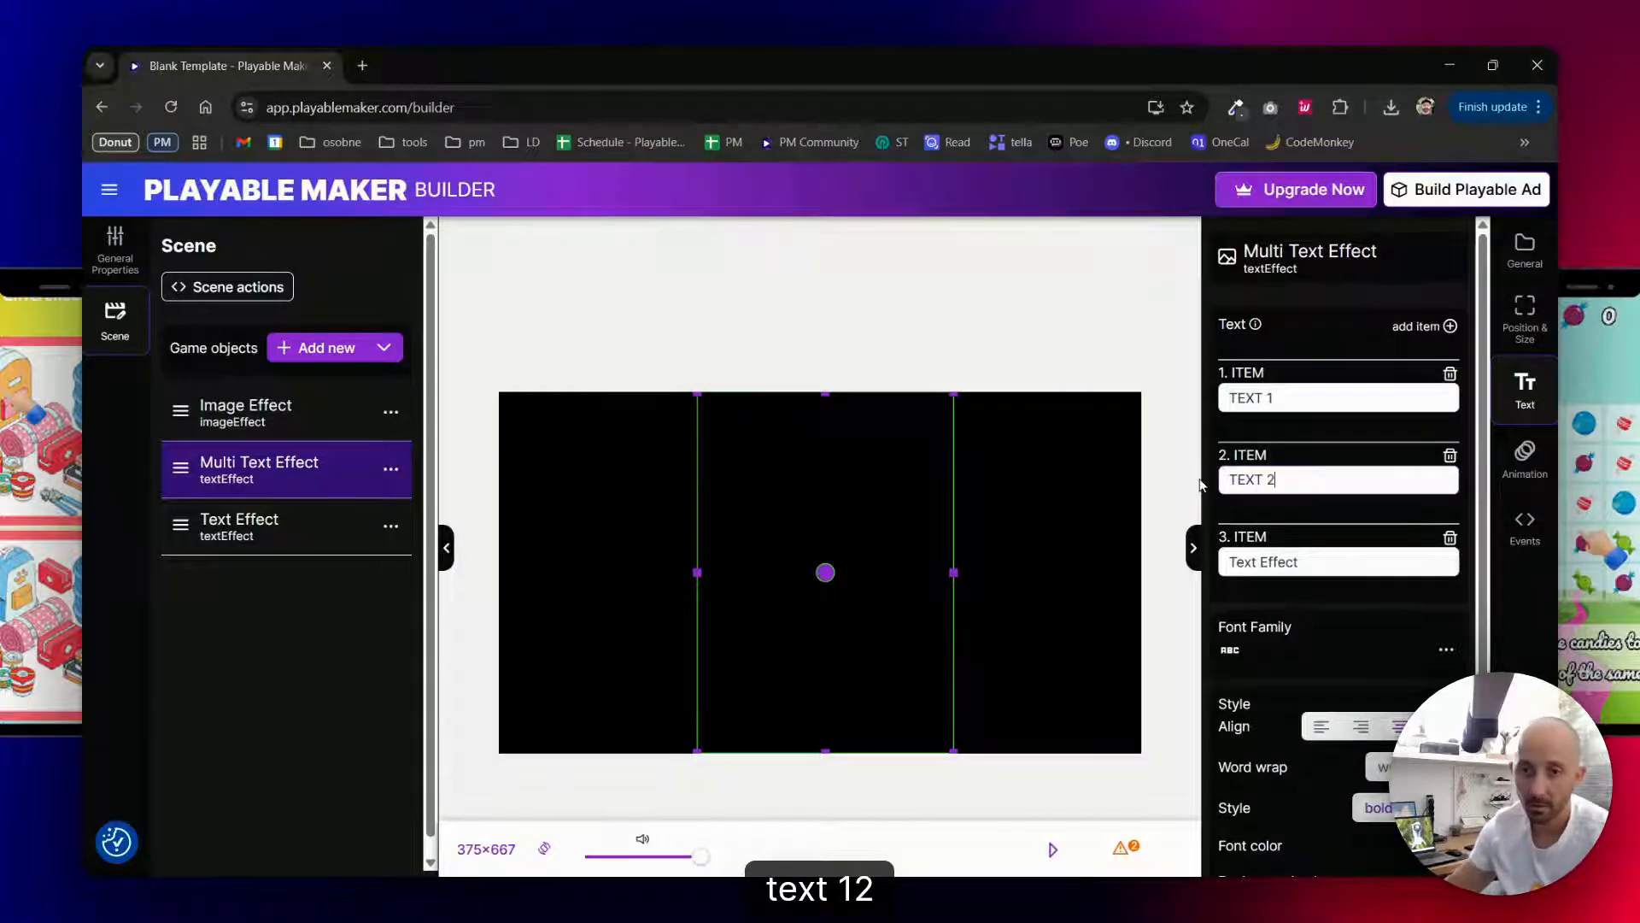
type("TEXT 2")
left_click_drag(1331, 561, 1168, 563)
type("TEX")
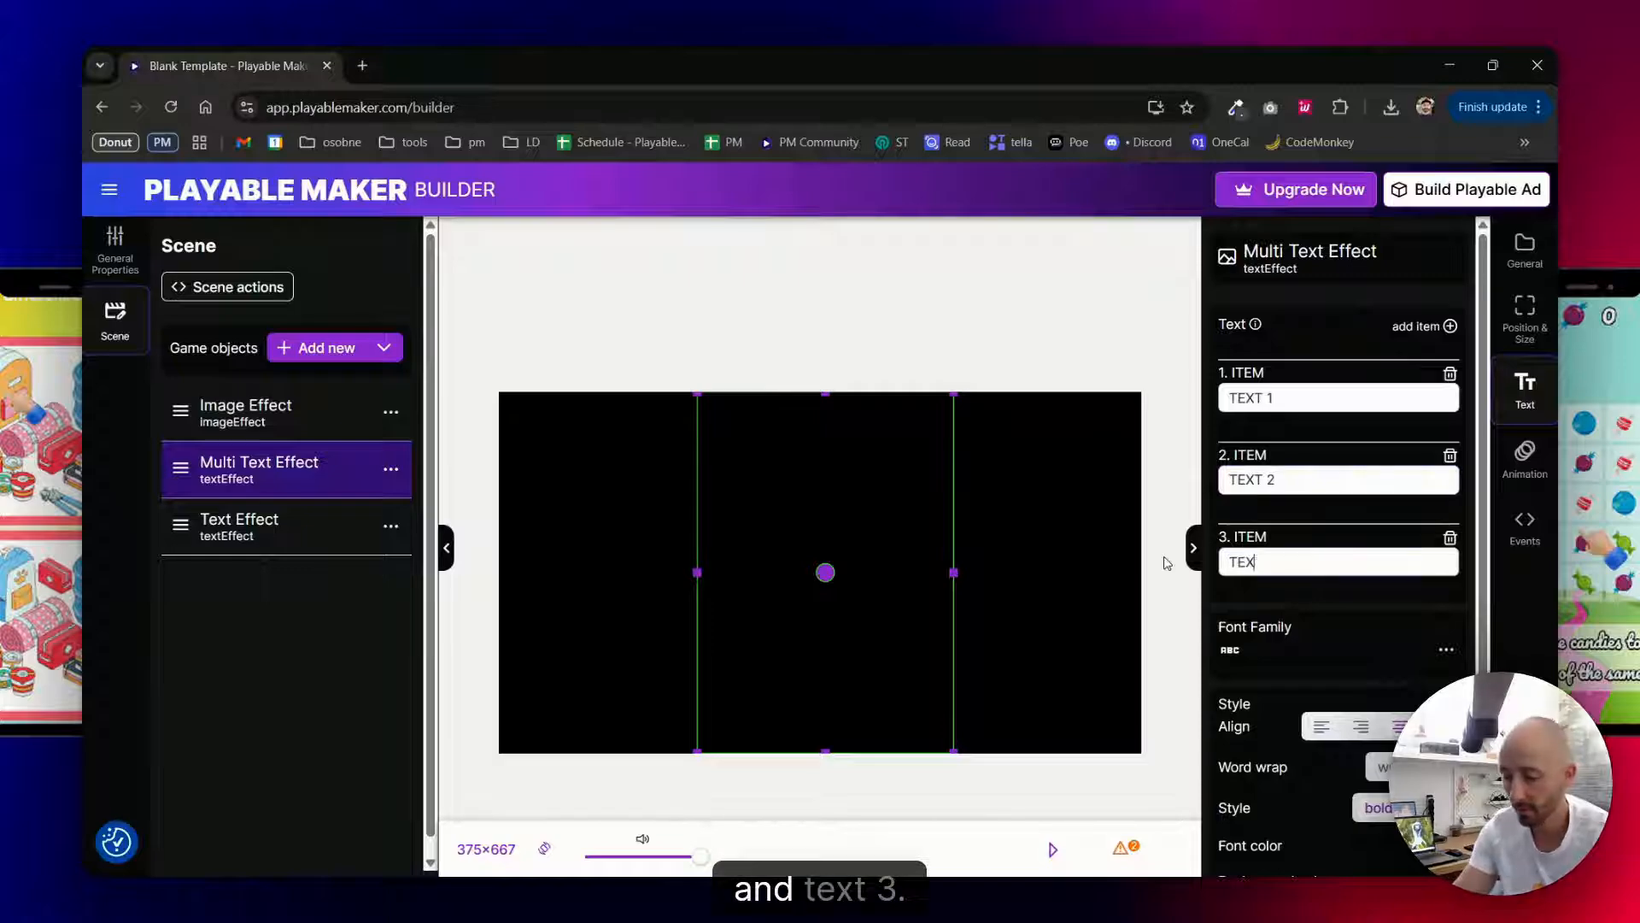
- Set the Multi Text Effect's font color to bright cyan
scroll(1221, 574, "down", 2)
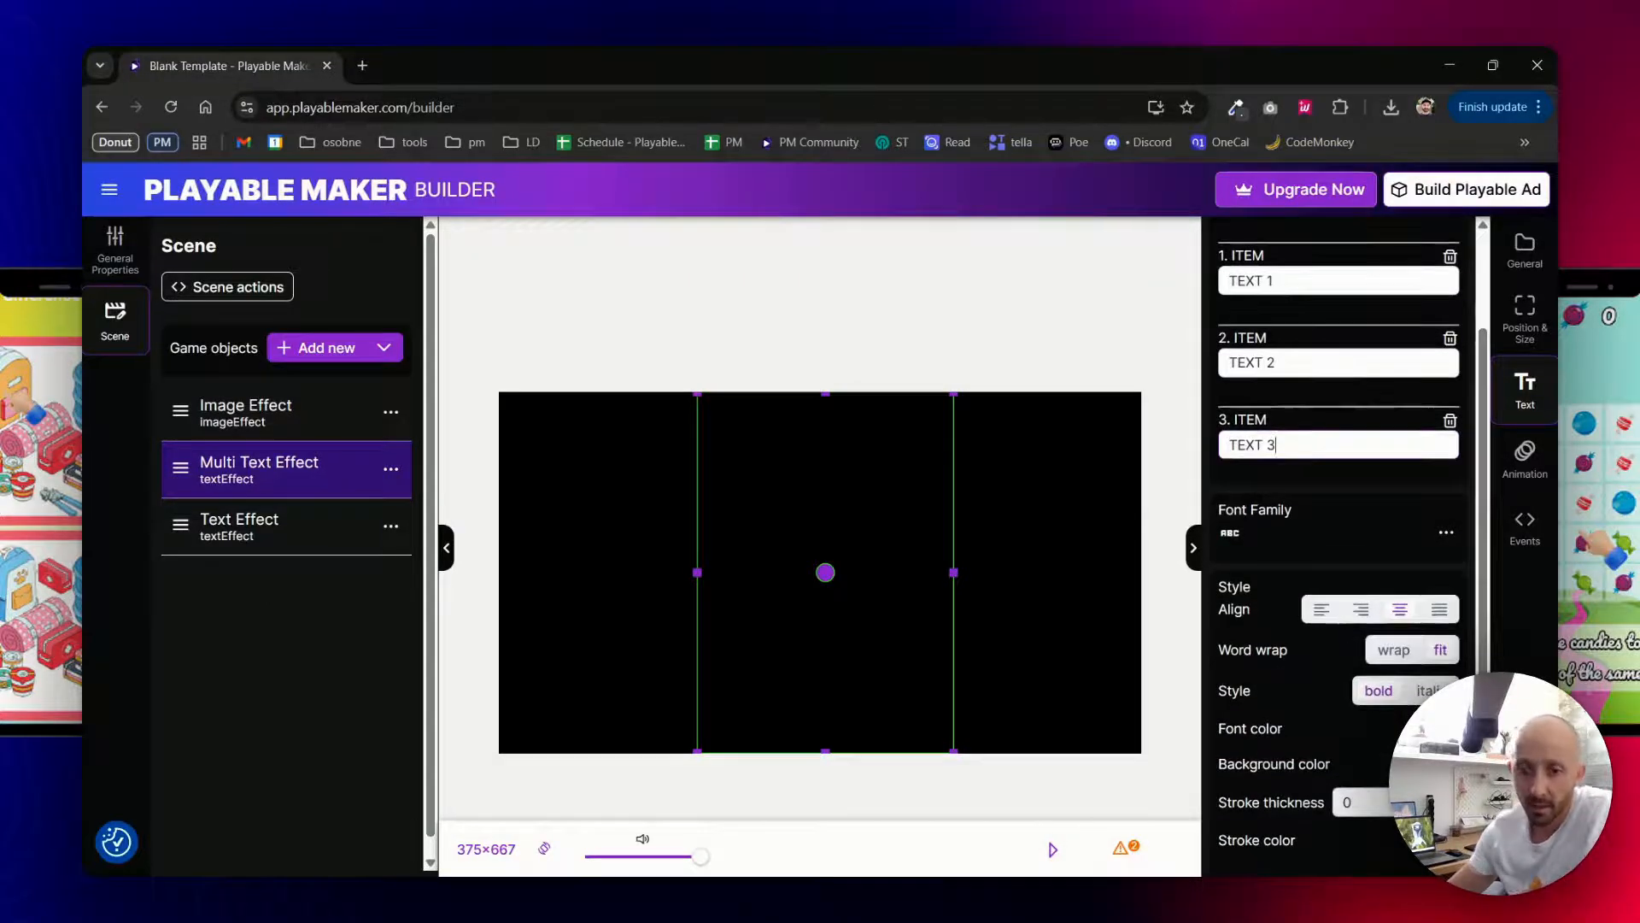
left_click(1442, 729)
left_click(1378, 658)
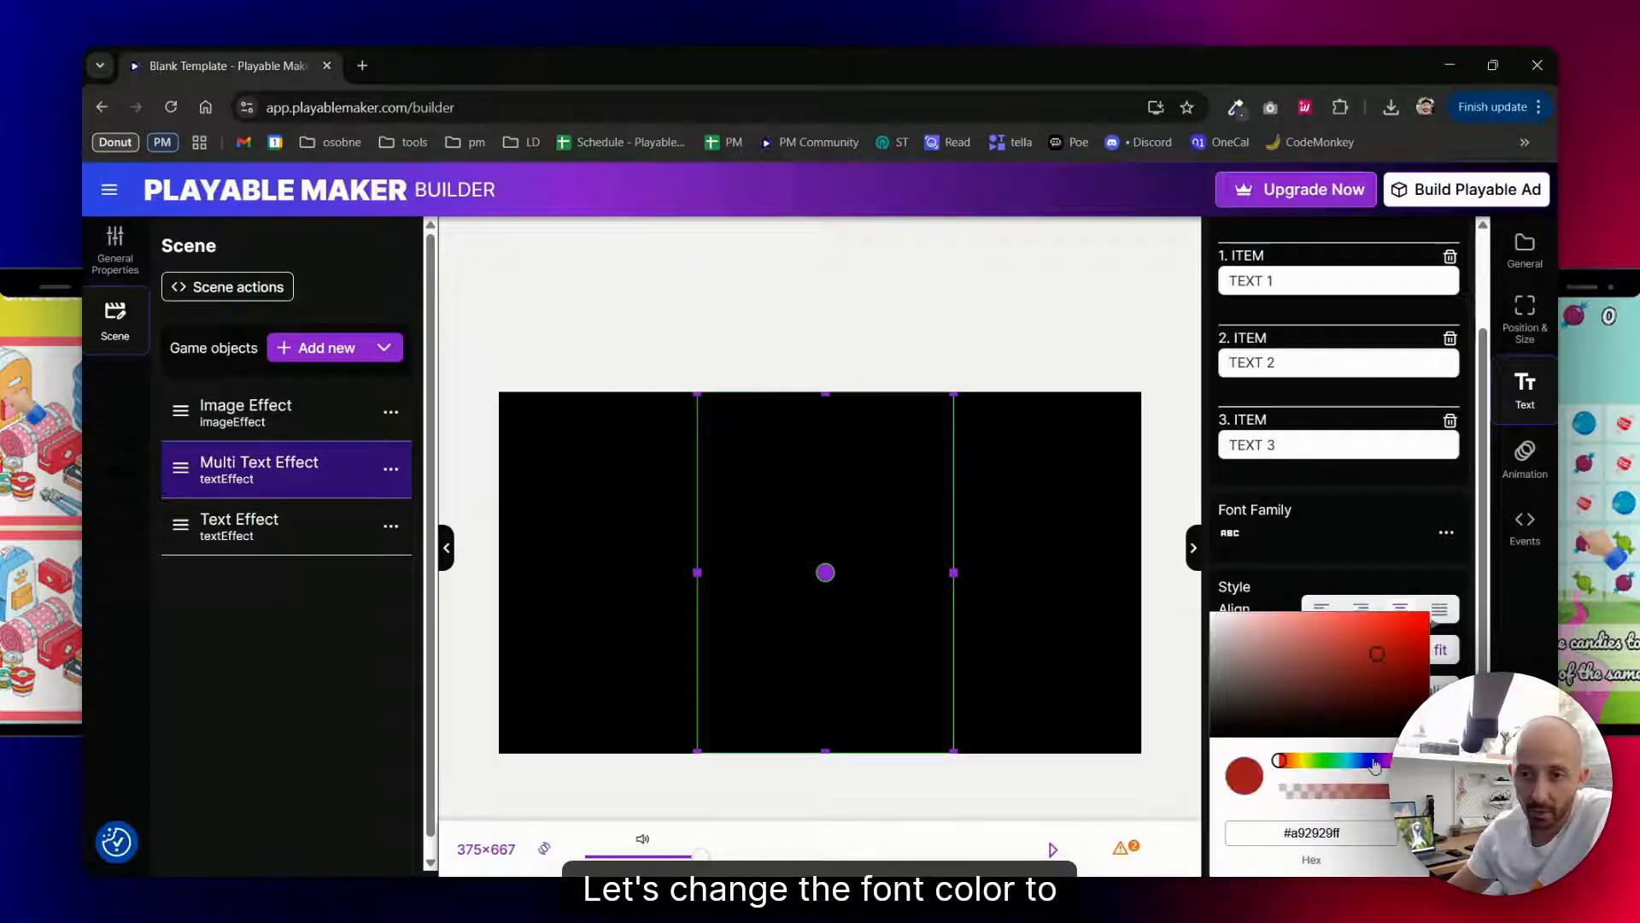
left_click_drag(1375, 760, 1348, 762)
left_click_drag(1411, 664, 1421, 603)
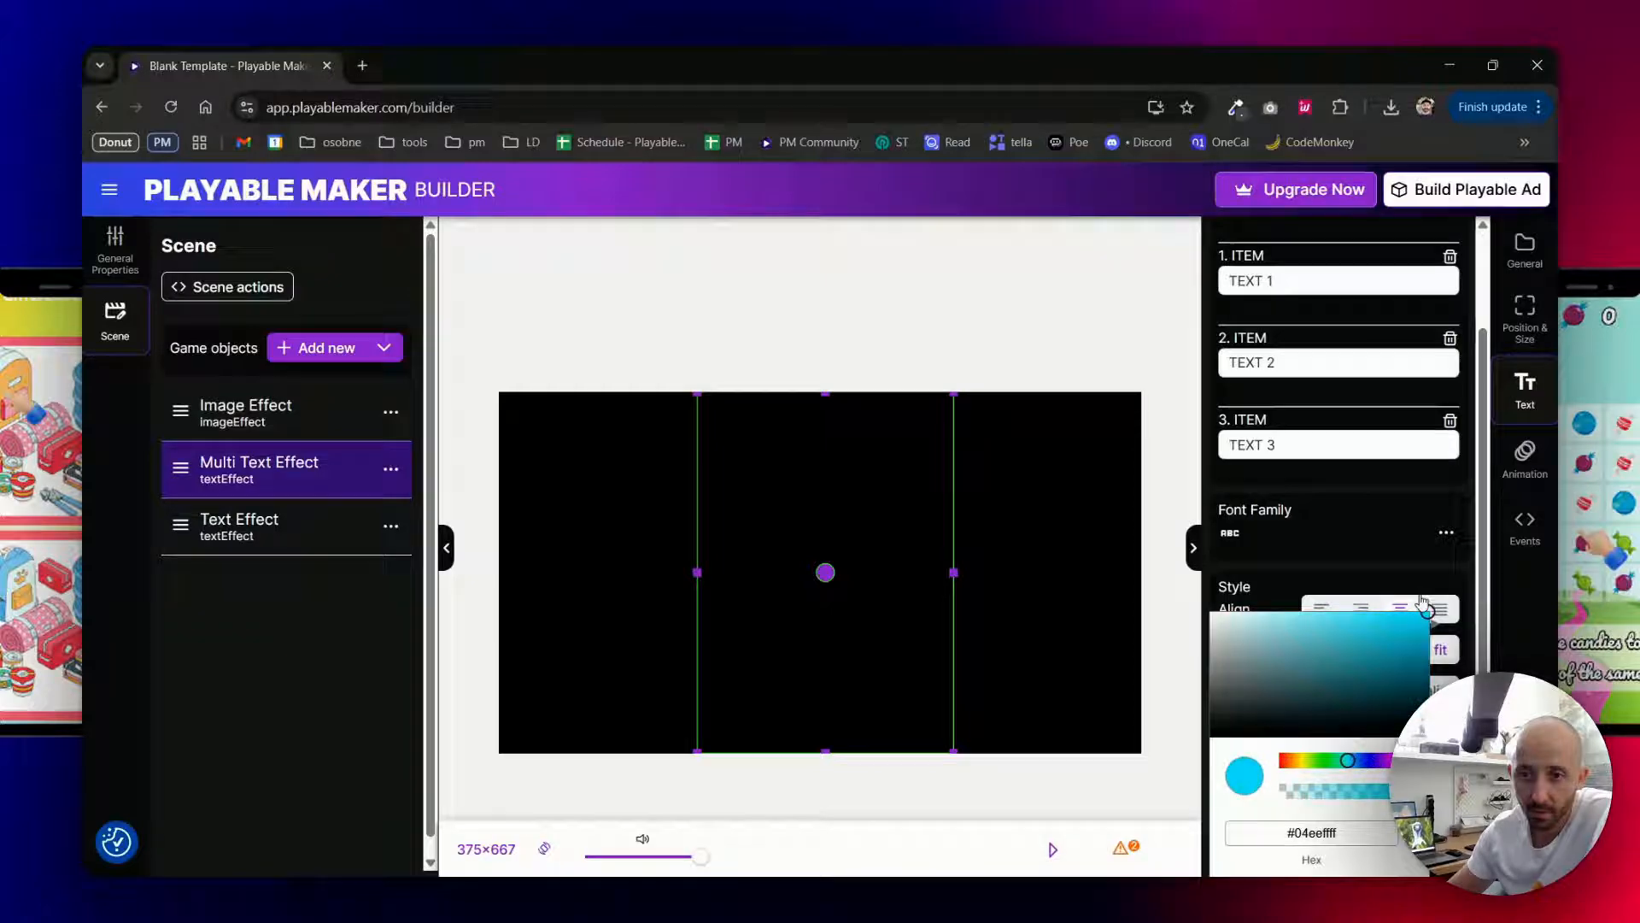
left_click(1291, 482)
- Enable AutoPlay for the Multi Text Effect and set its animation duration and hold to 2000 ms each
left_click(1524, 462)
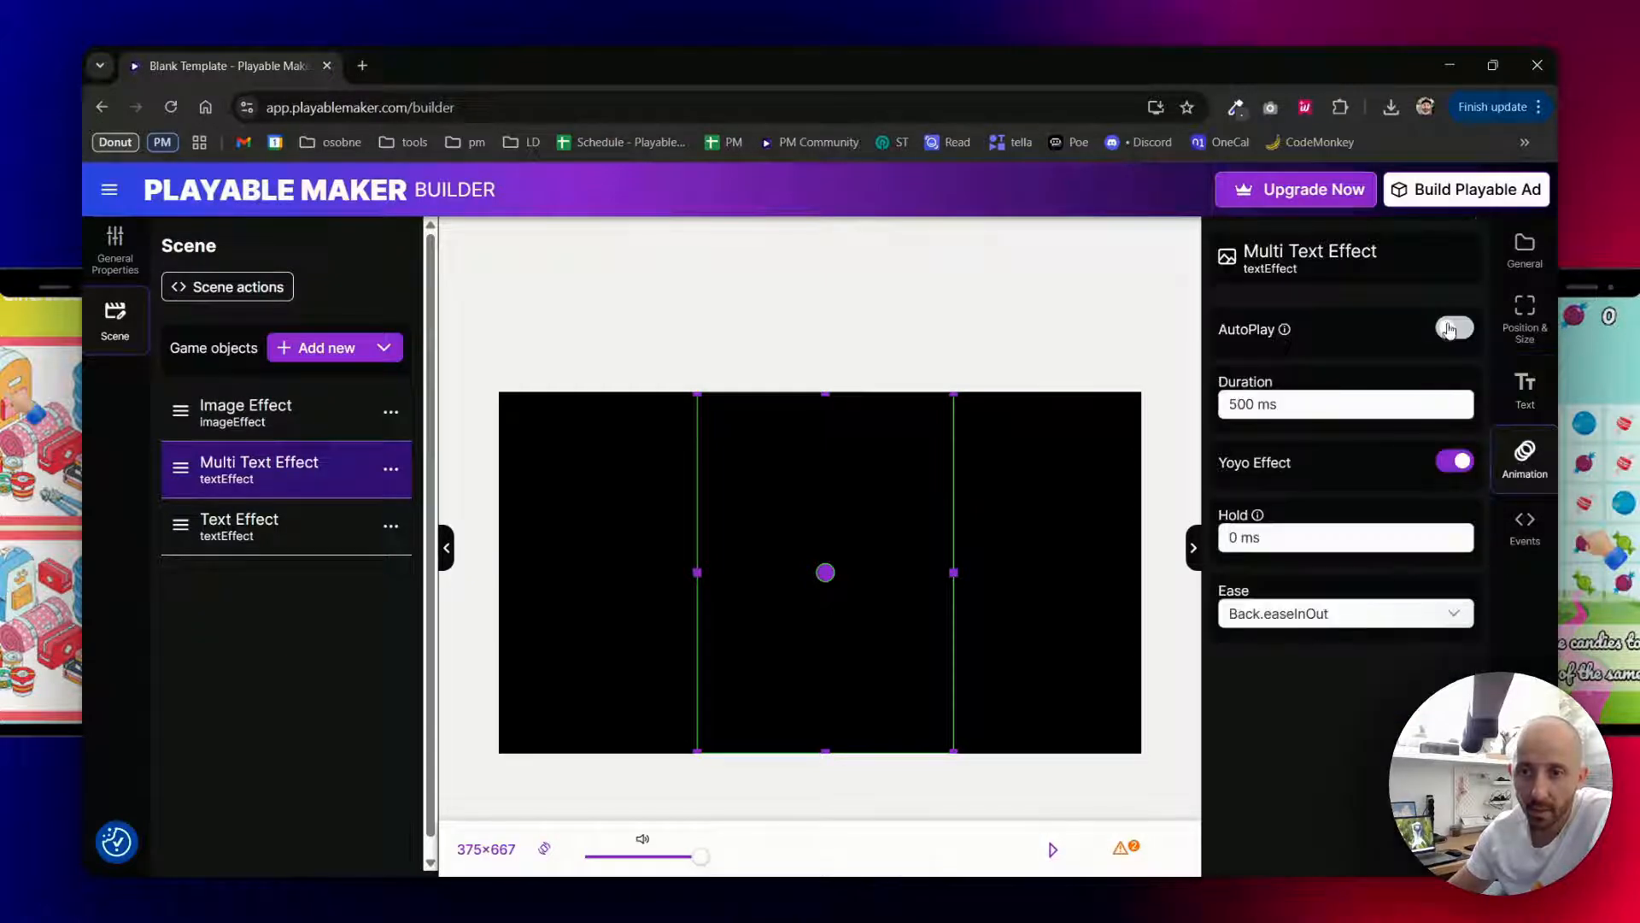
left_click(1455, 329)
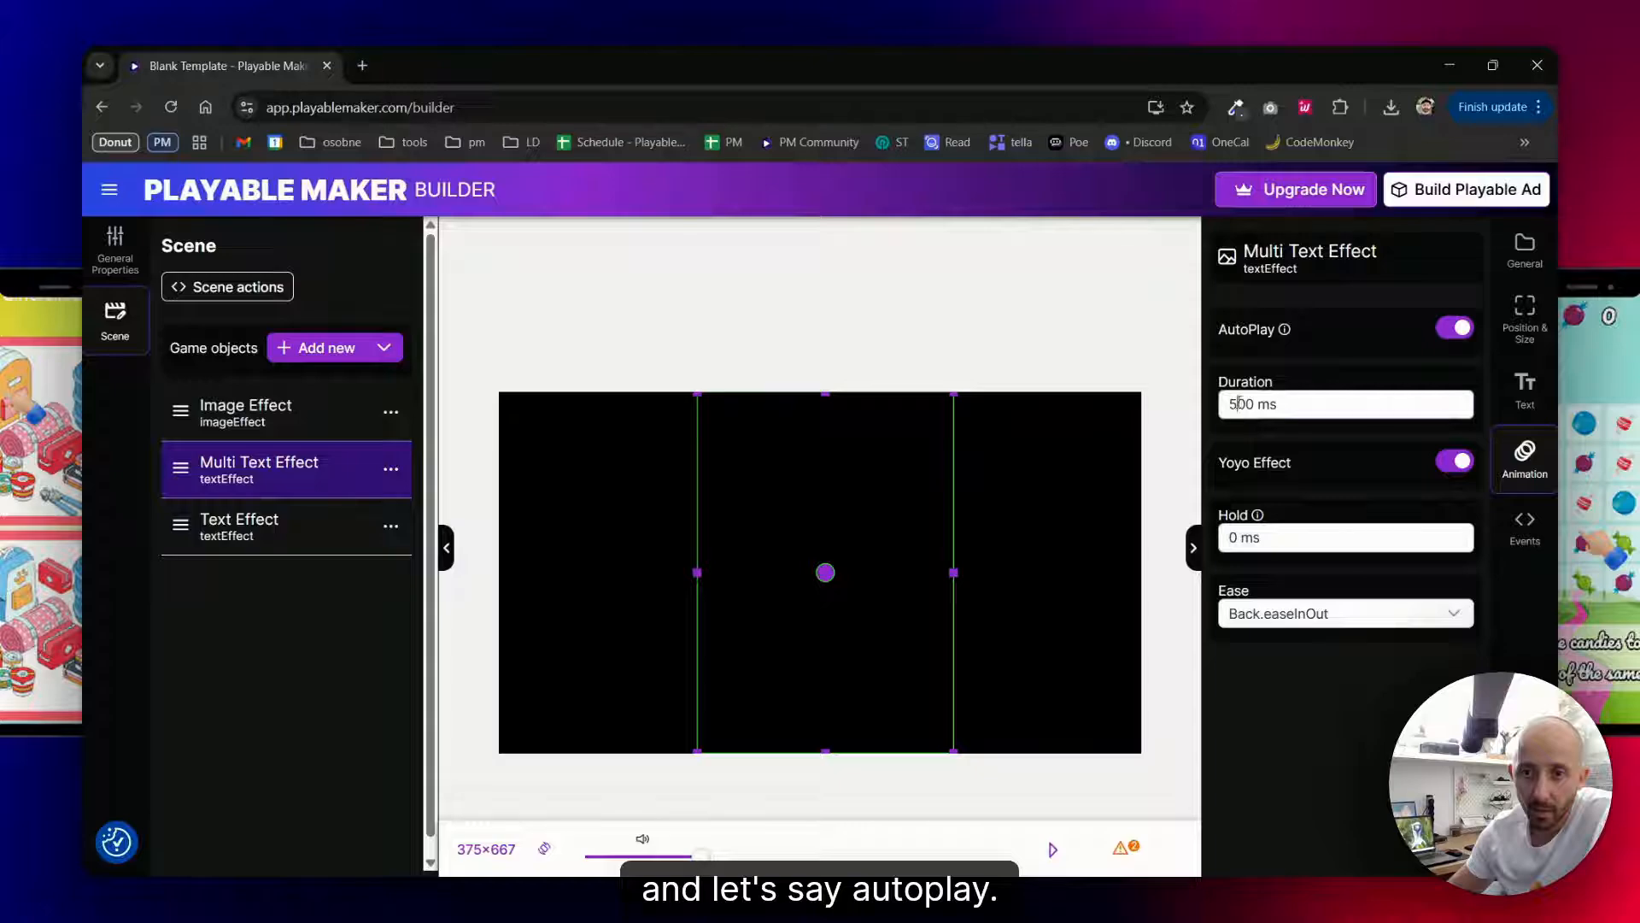
left_click_drag(1238, 403, 1221, 405)
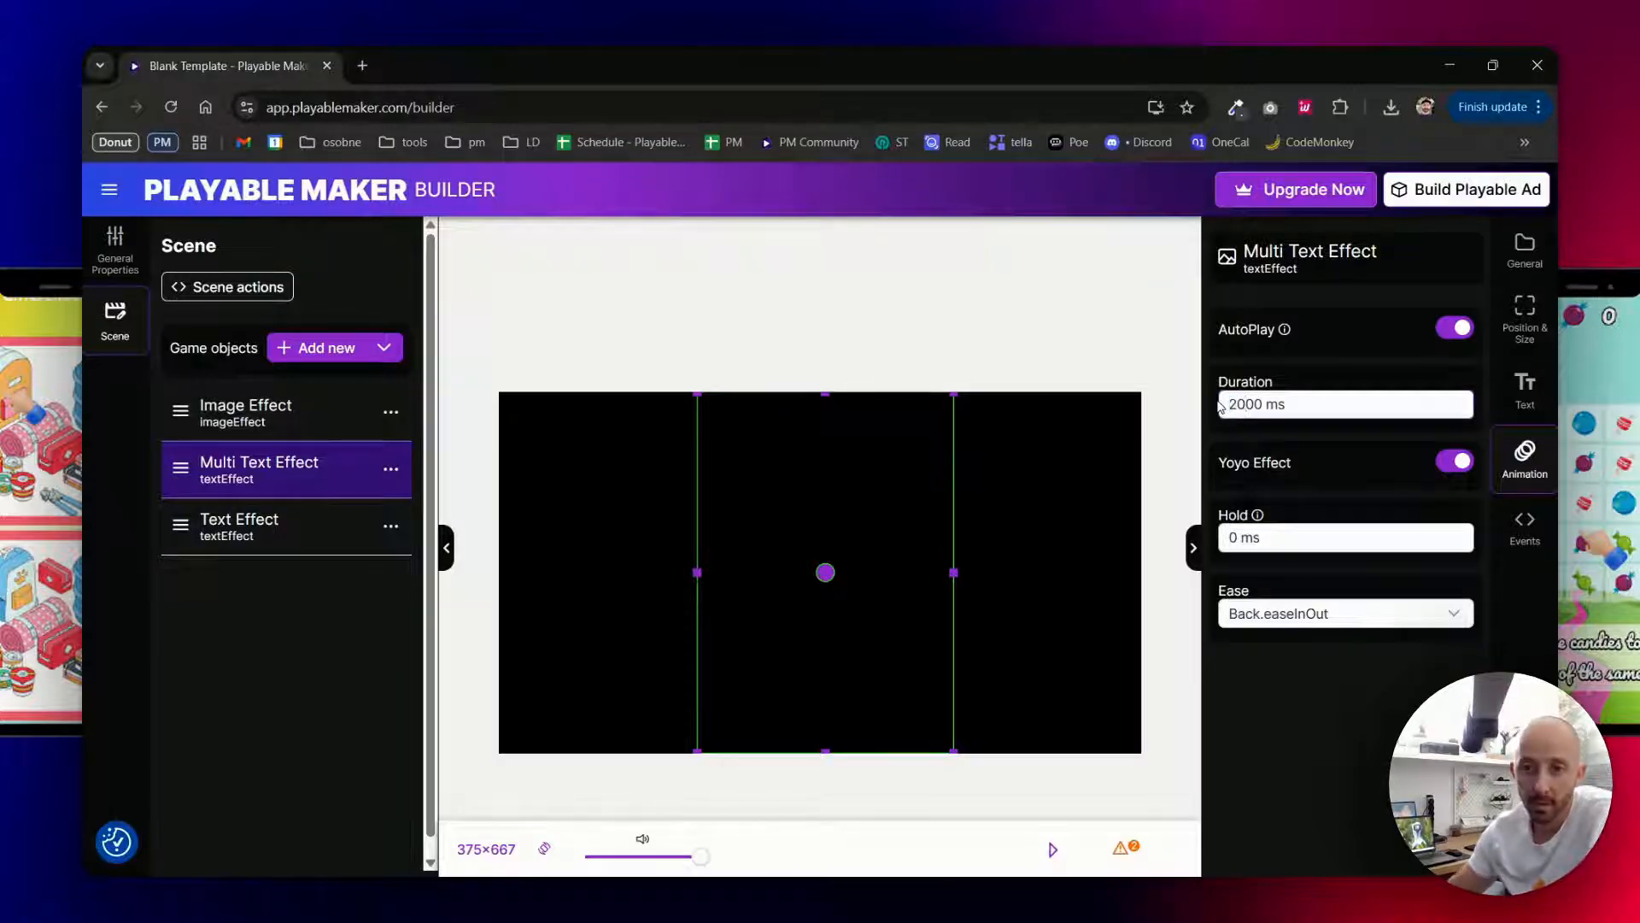
left_click_drag(1236, 537, 1220, 531)
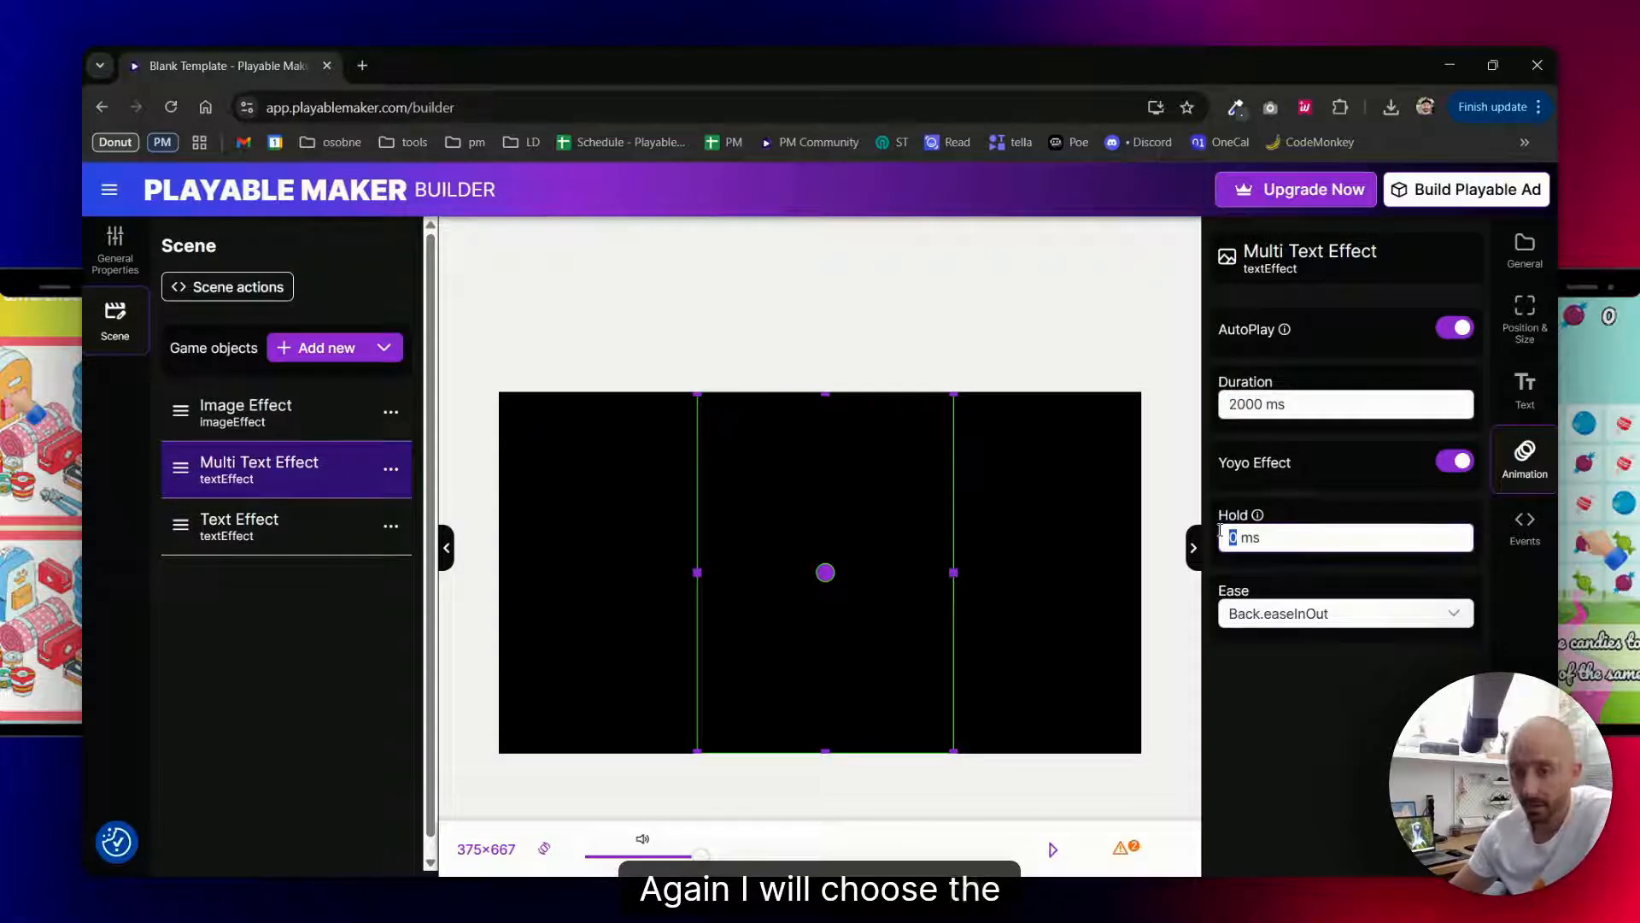
type("2000")
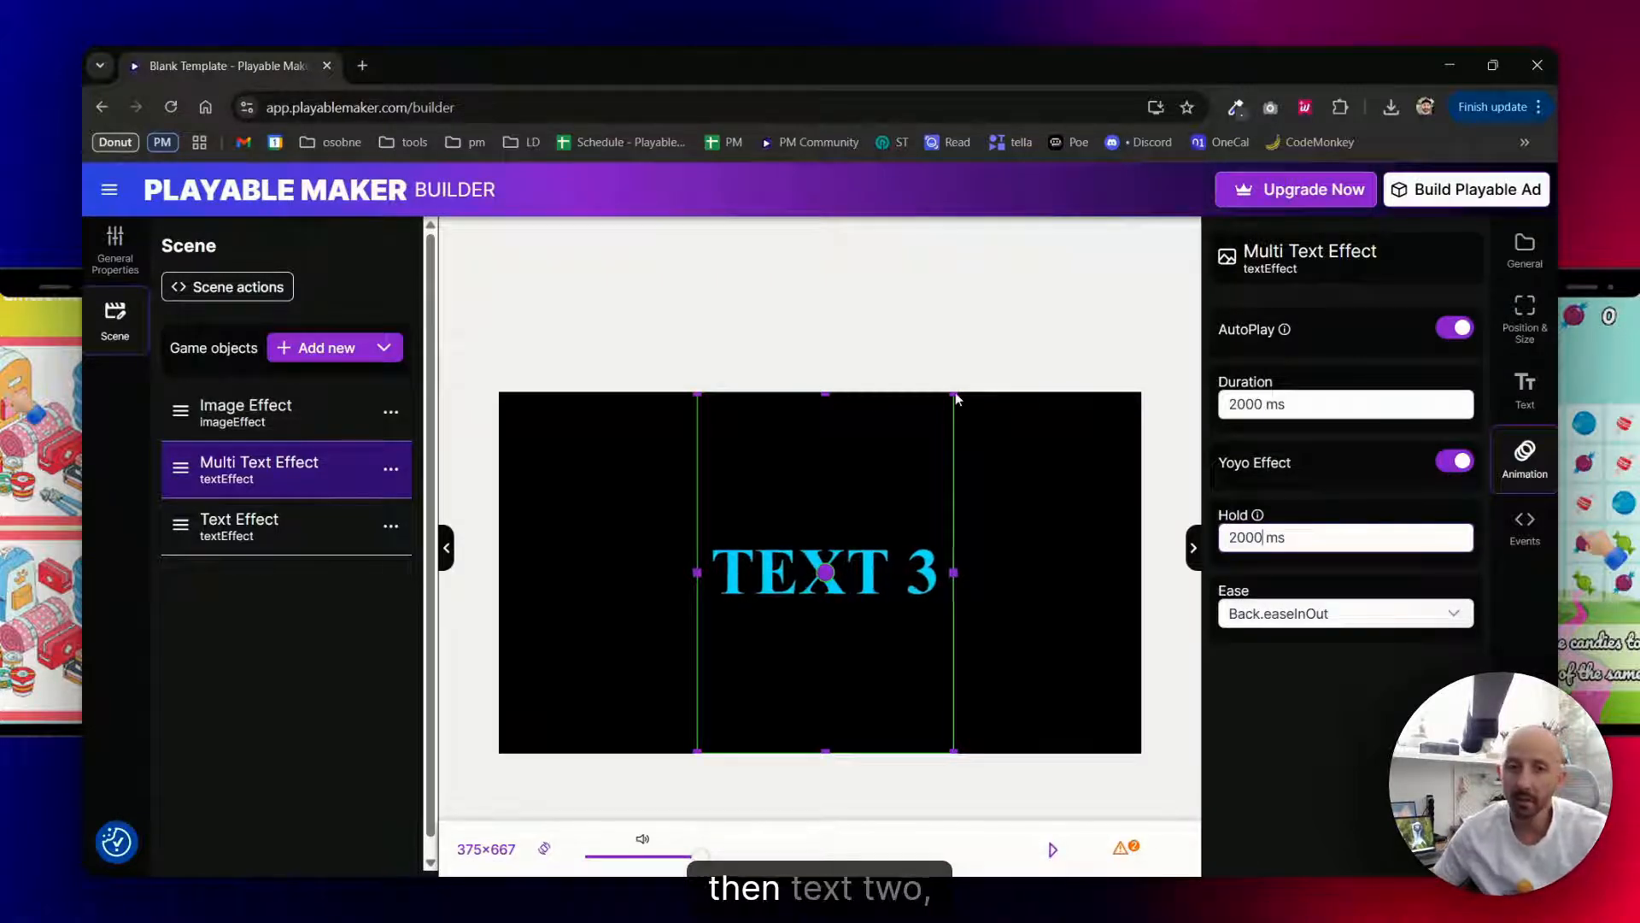
- Review the Multi Text Effect's text items, styling options and animation settings
left_click(1527, 389)
scroll(1377, 428, "down", 1)
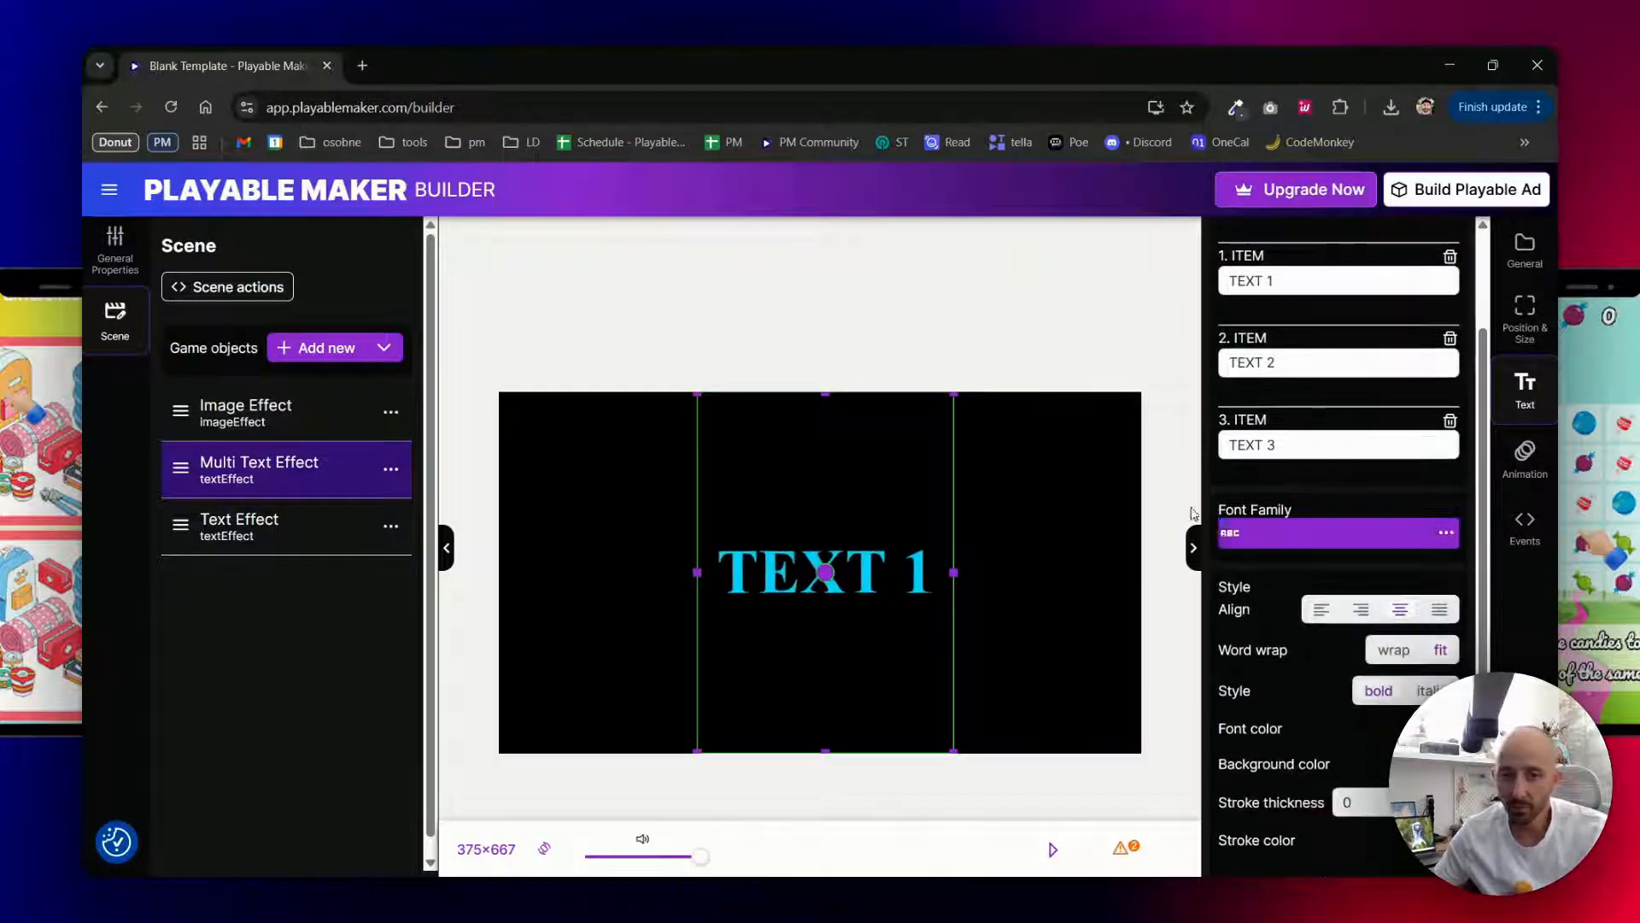
scroll(1279, 583, "up", 1)
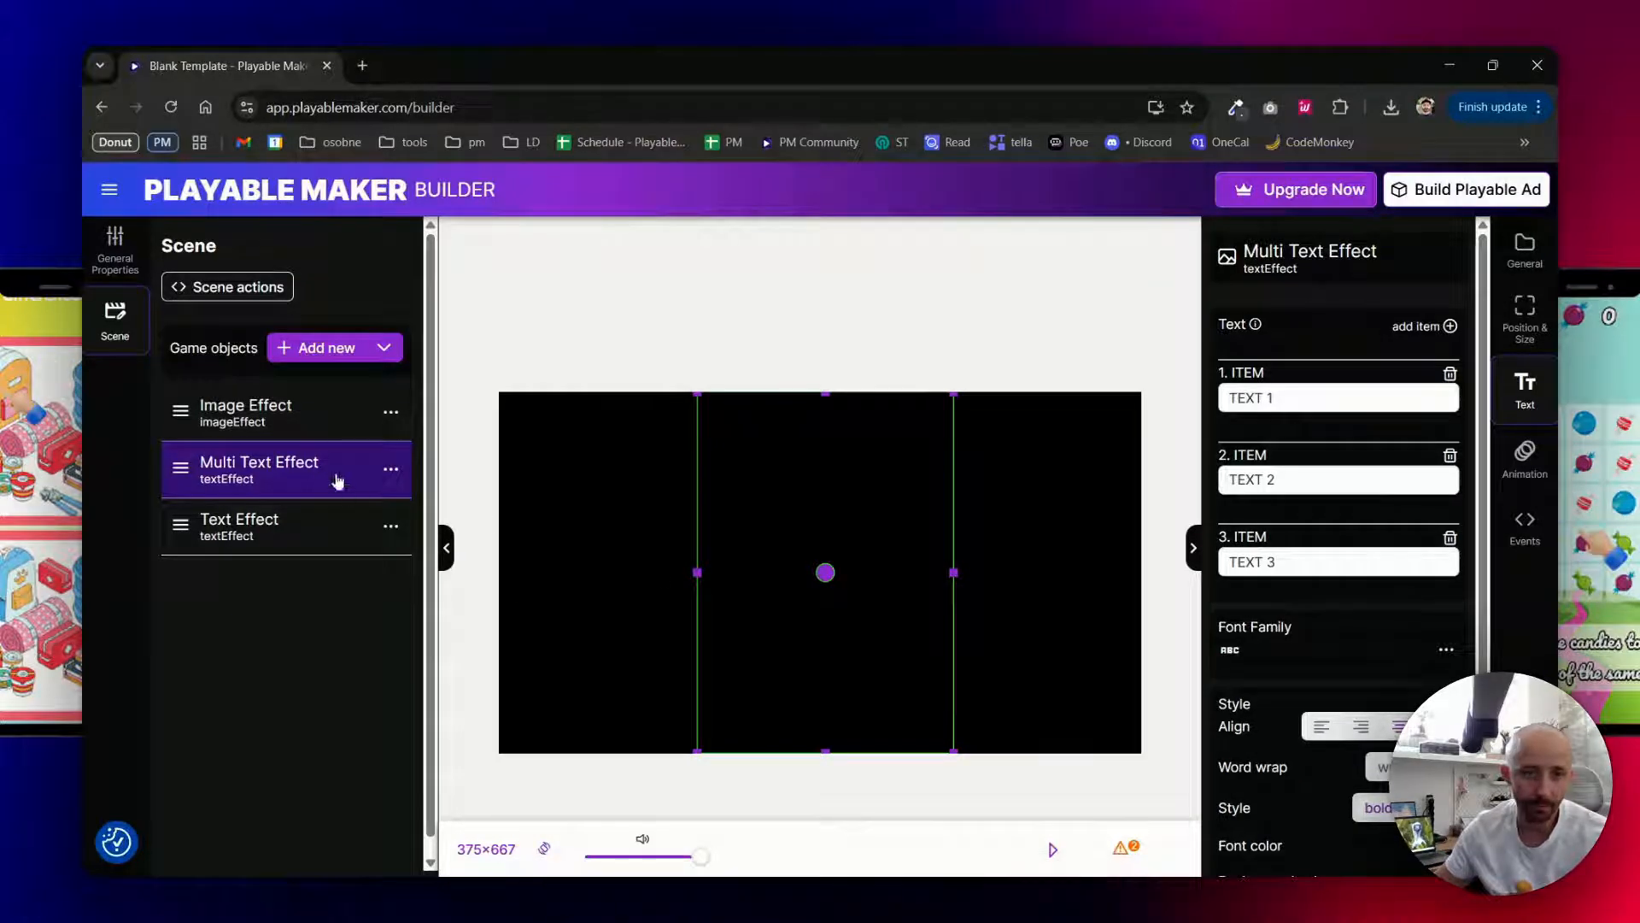
left_click(1522, 457)
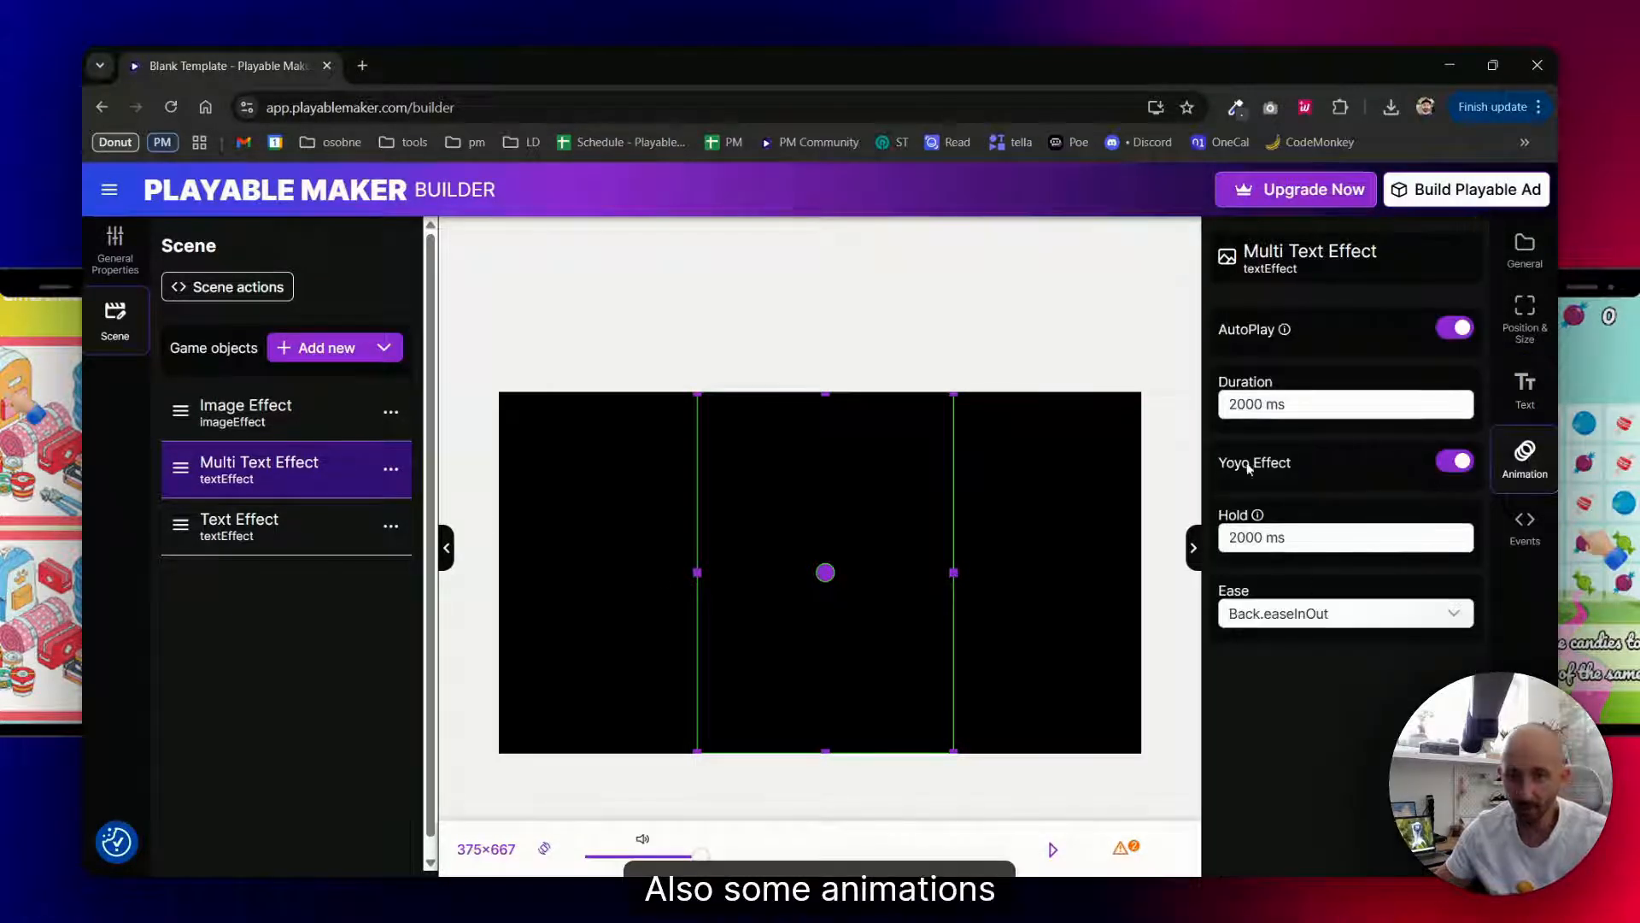
- Assign image-00004.png, the thumbs-up smiley from the asset catalog, to the Image Effect object
left_click(273, 428)
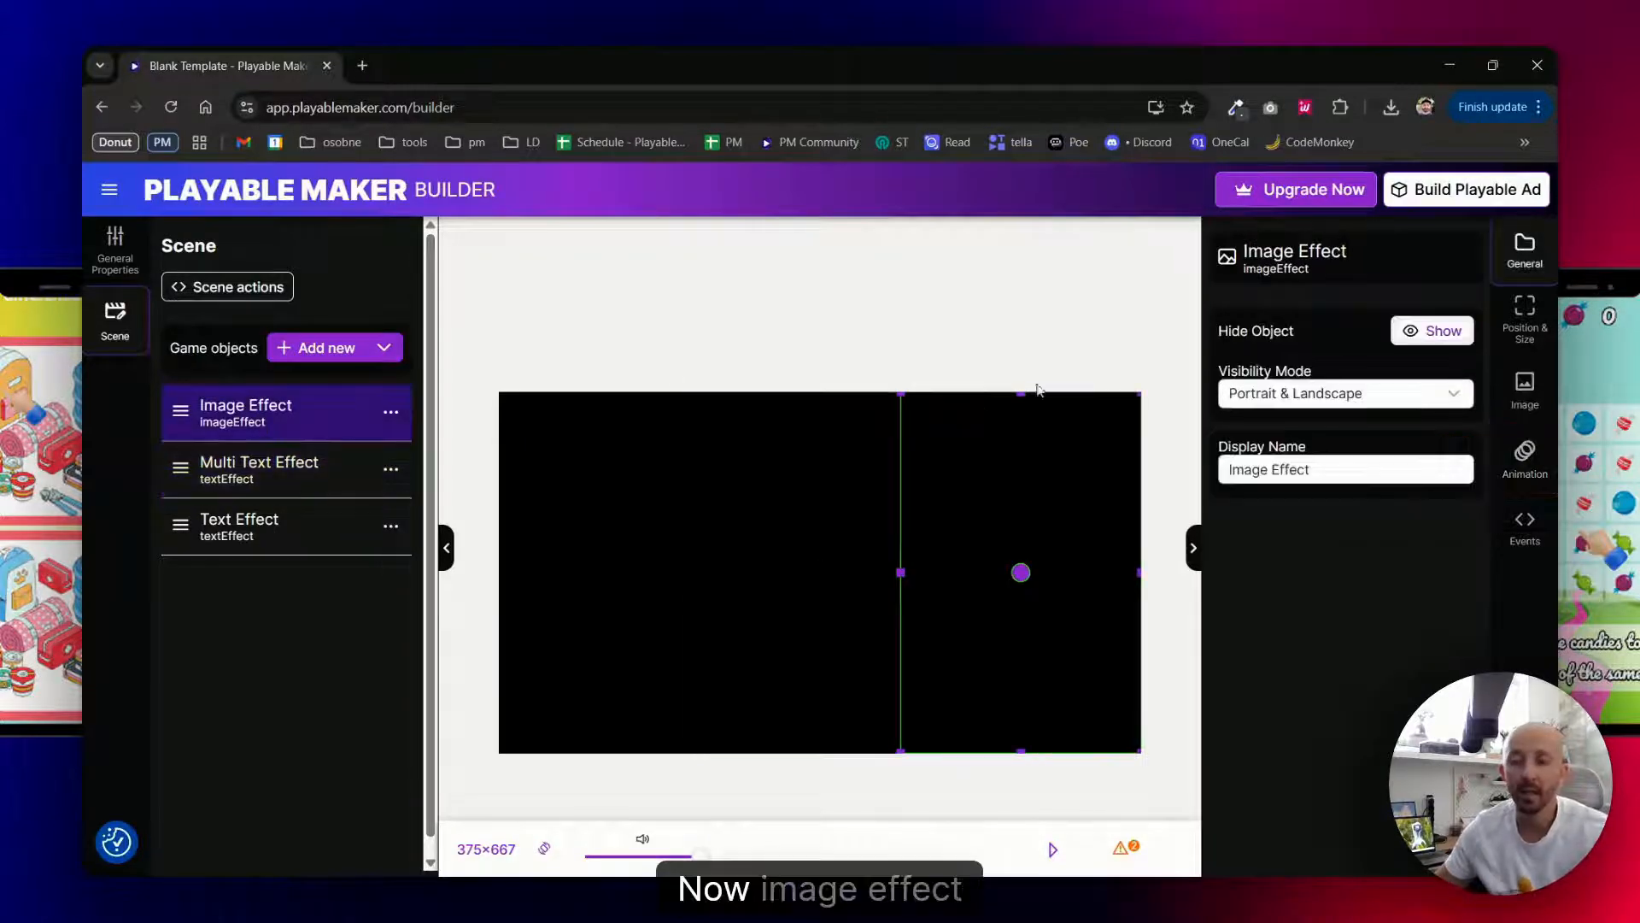
left_click(1526, 388)
left_click(1323, 352)
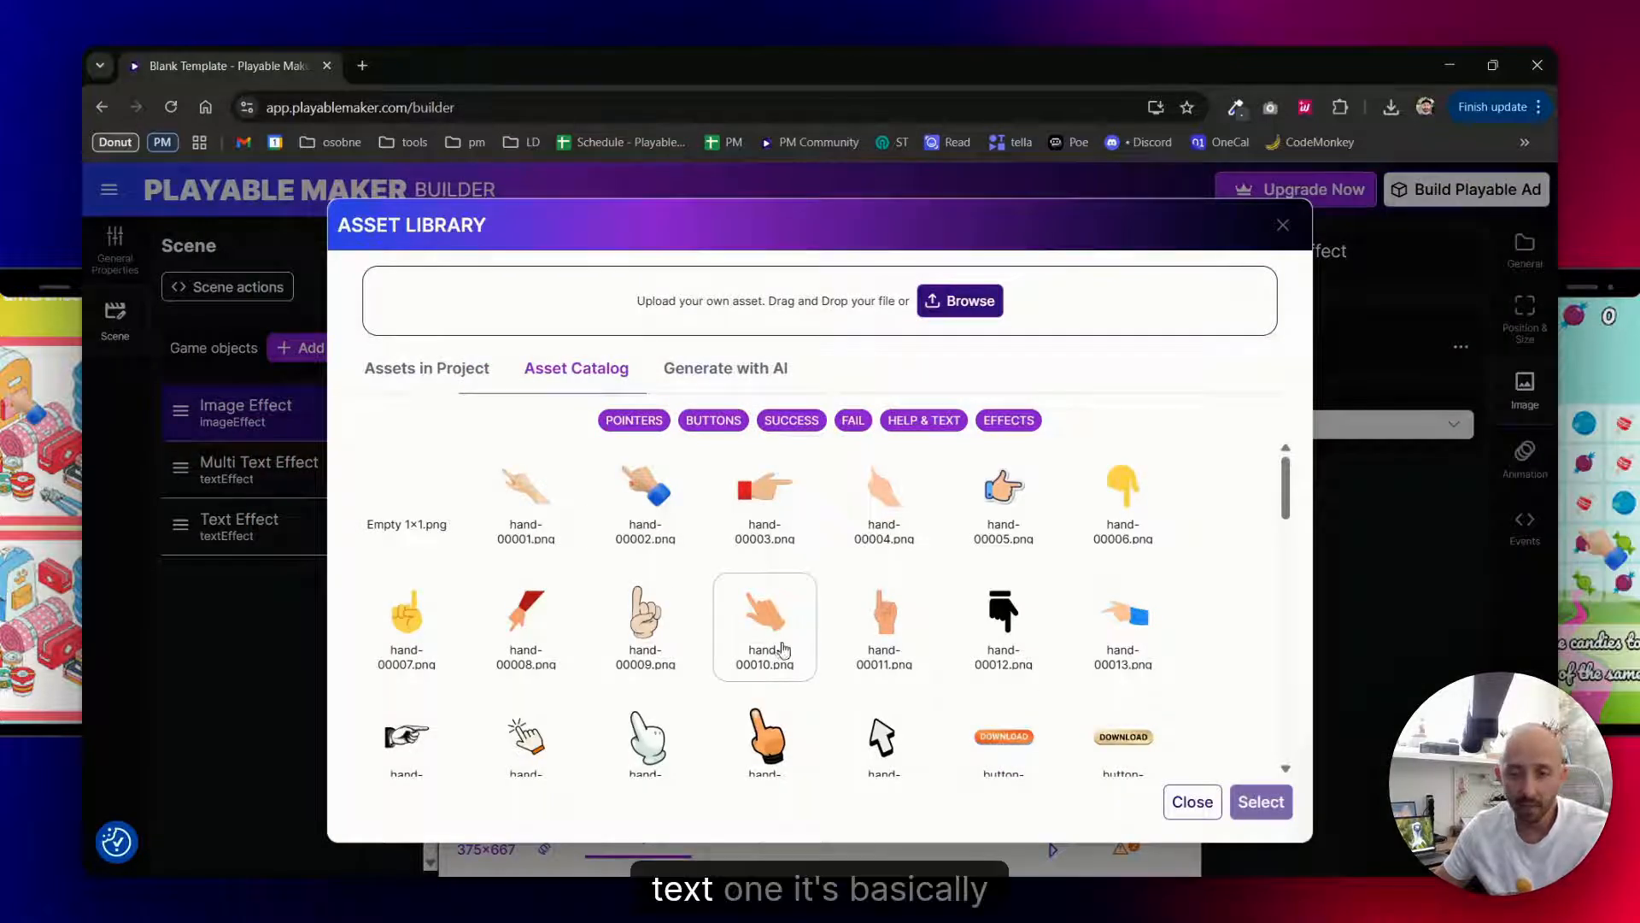
scroll(776, 651, "down", 7)
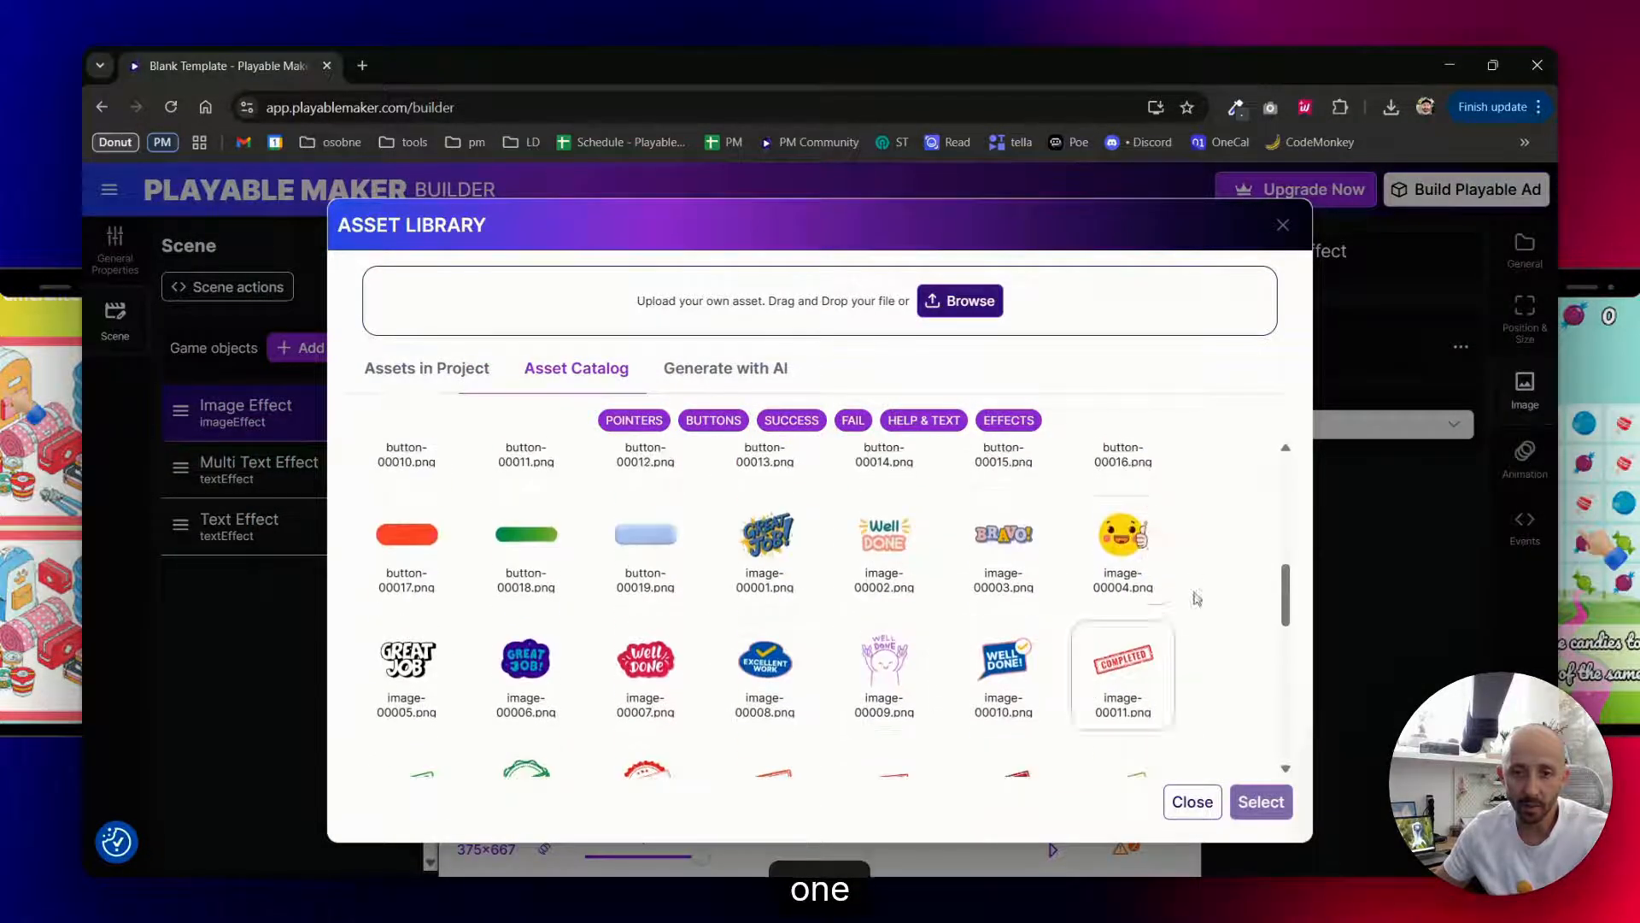
double_click(1139, 543)
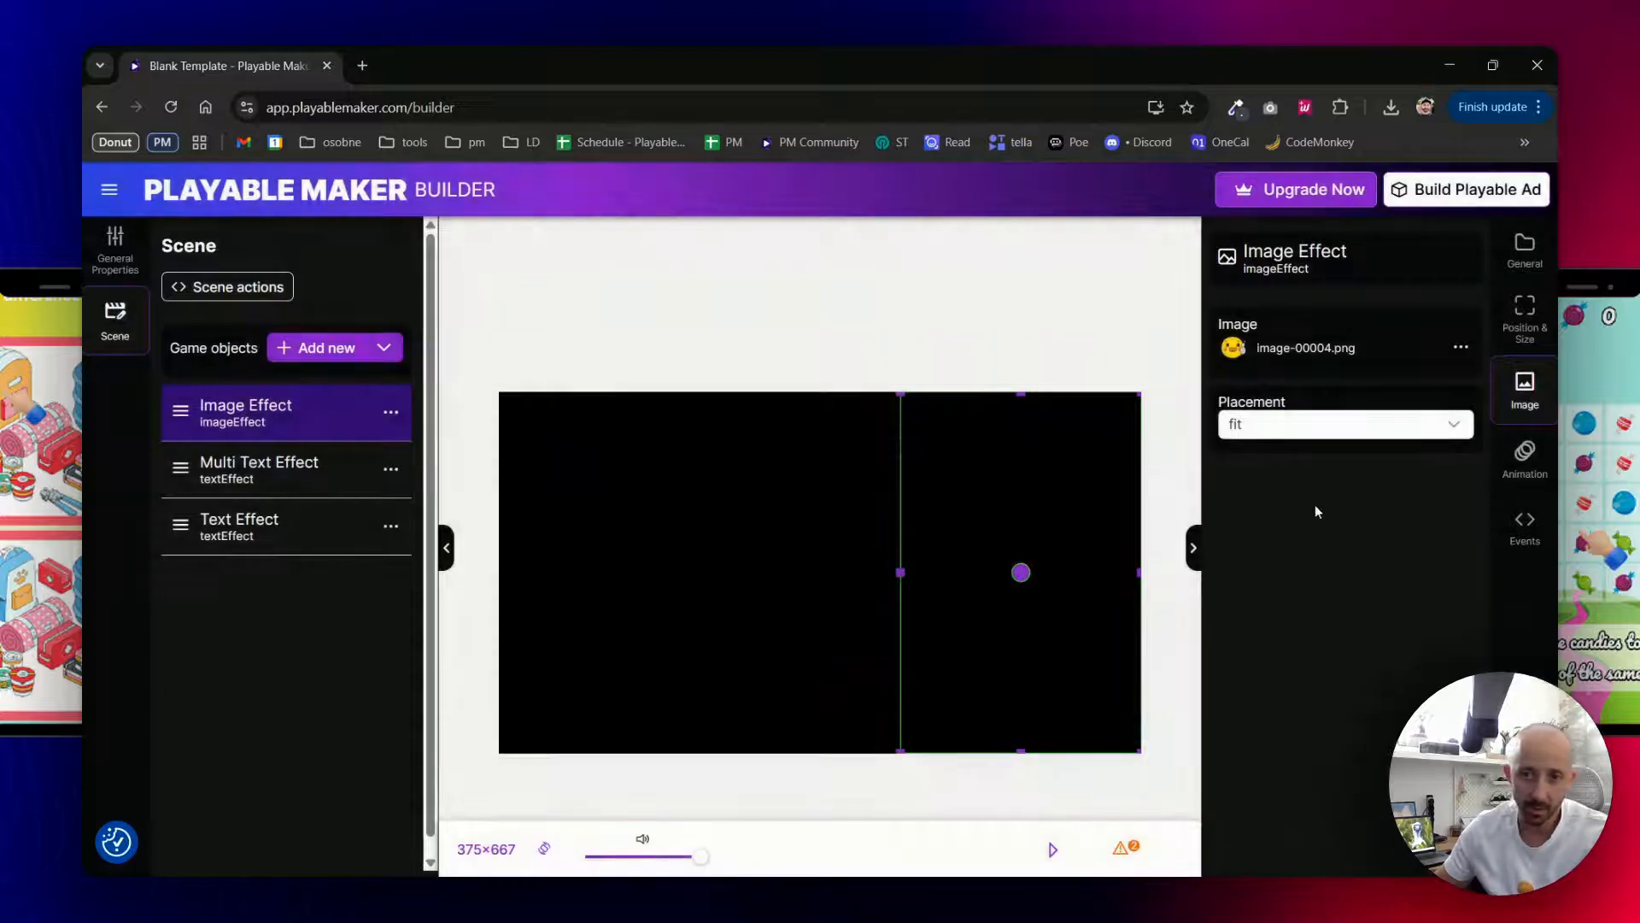
- Enable AutoPlay for the Image Effect and give it a Transparency animation with 2000 ms duration and 2000 ms hold
left_click(1525, 457)
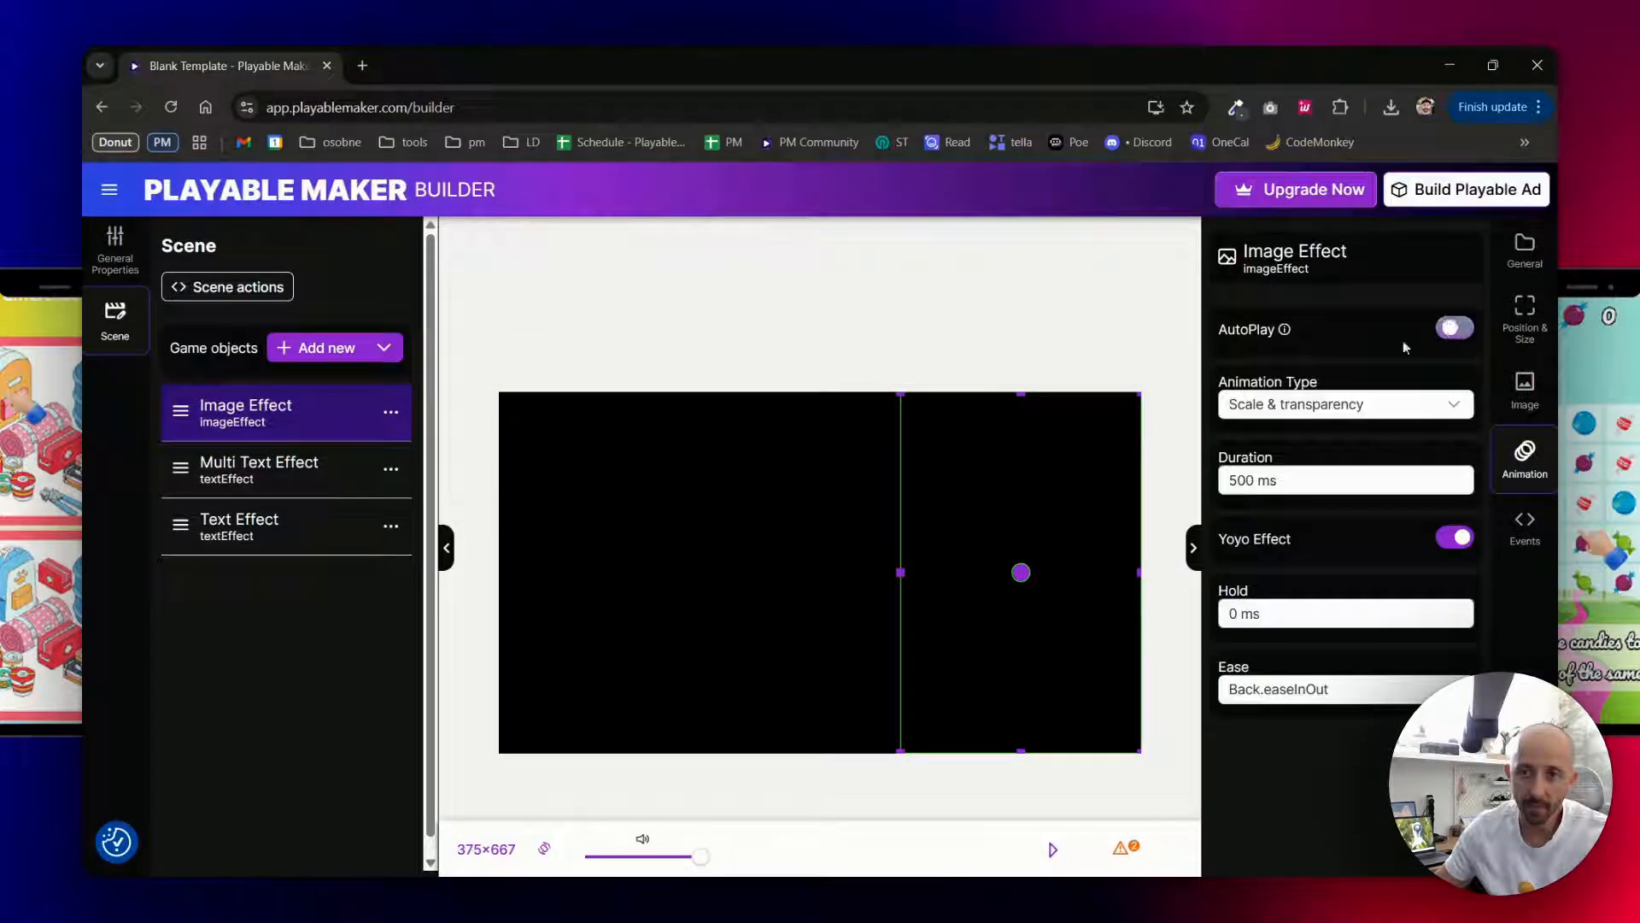
left_click(1455, 328)
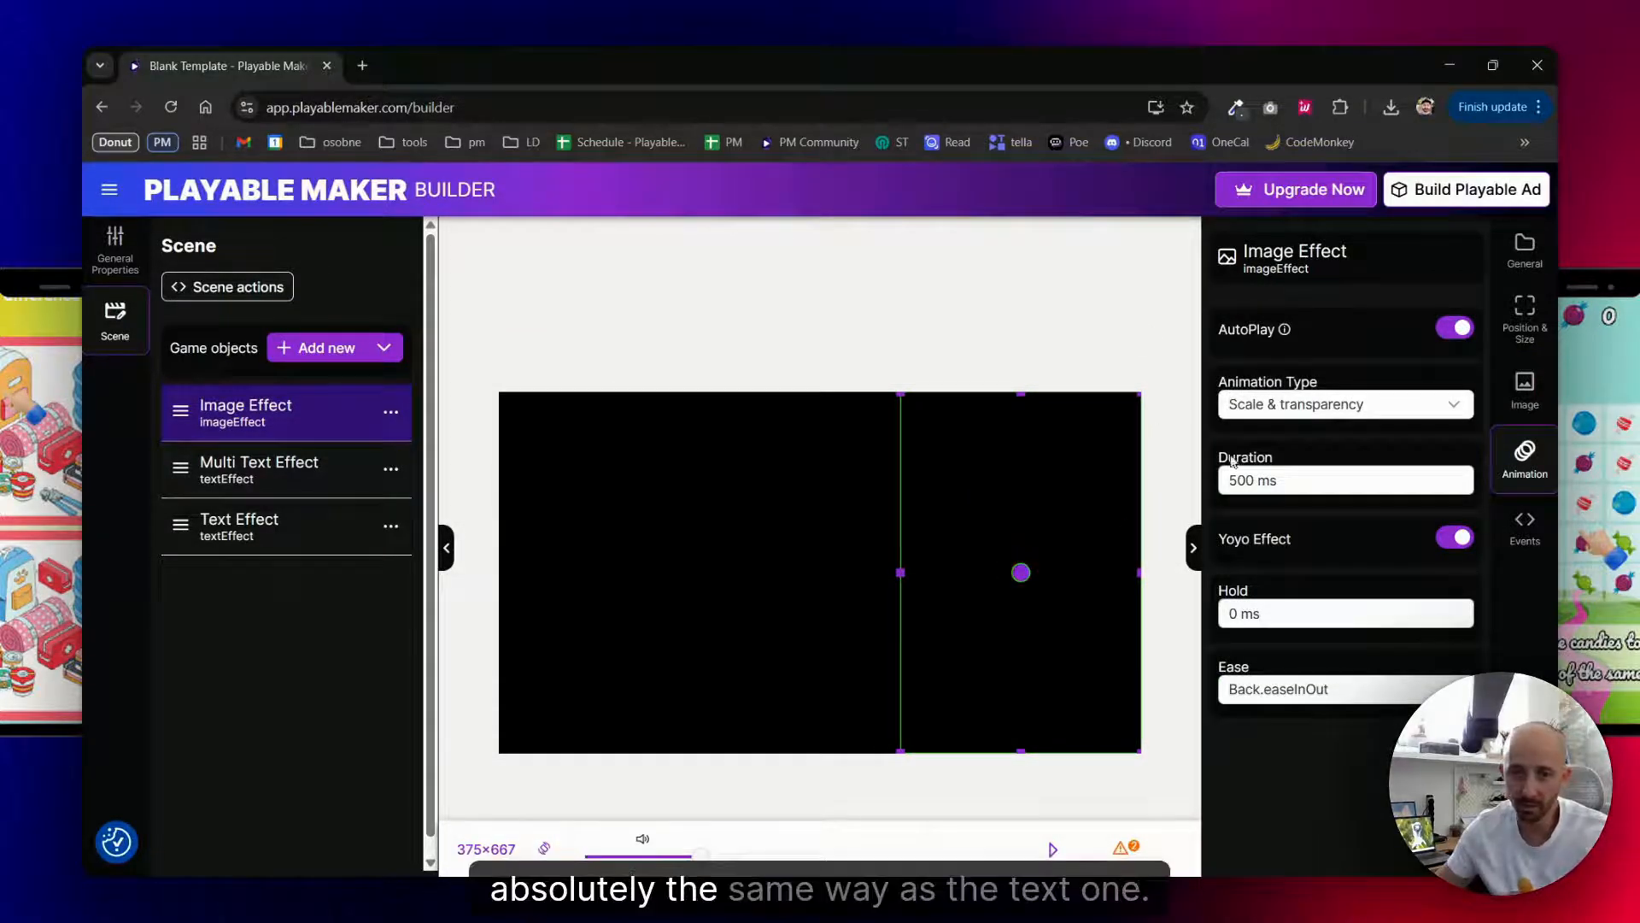
left_click_drag(1238, 481, 1226, 486)
type("20")
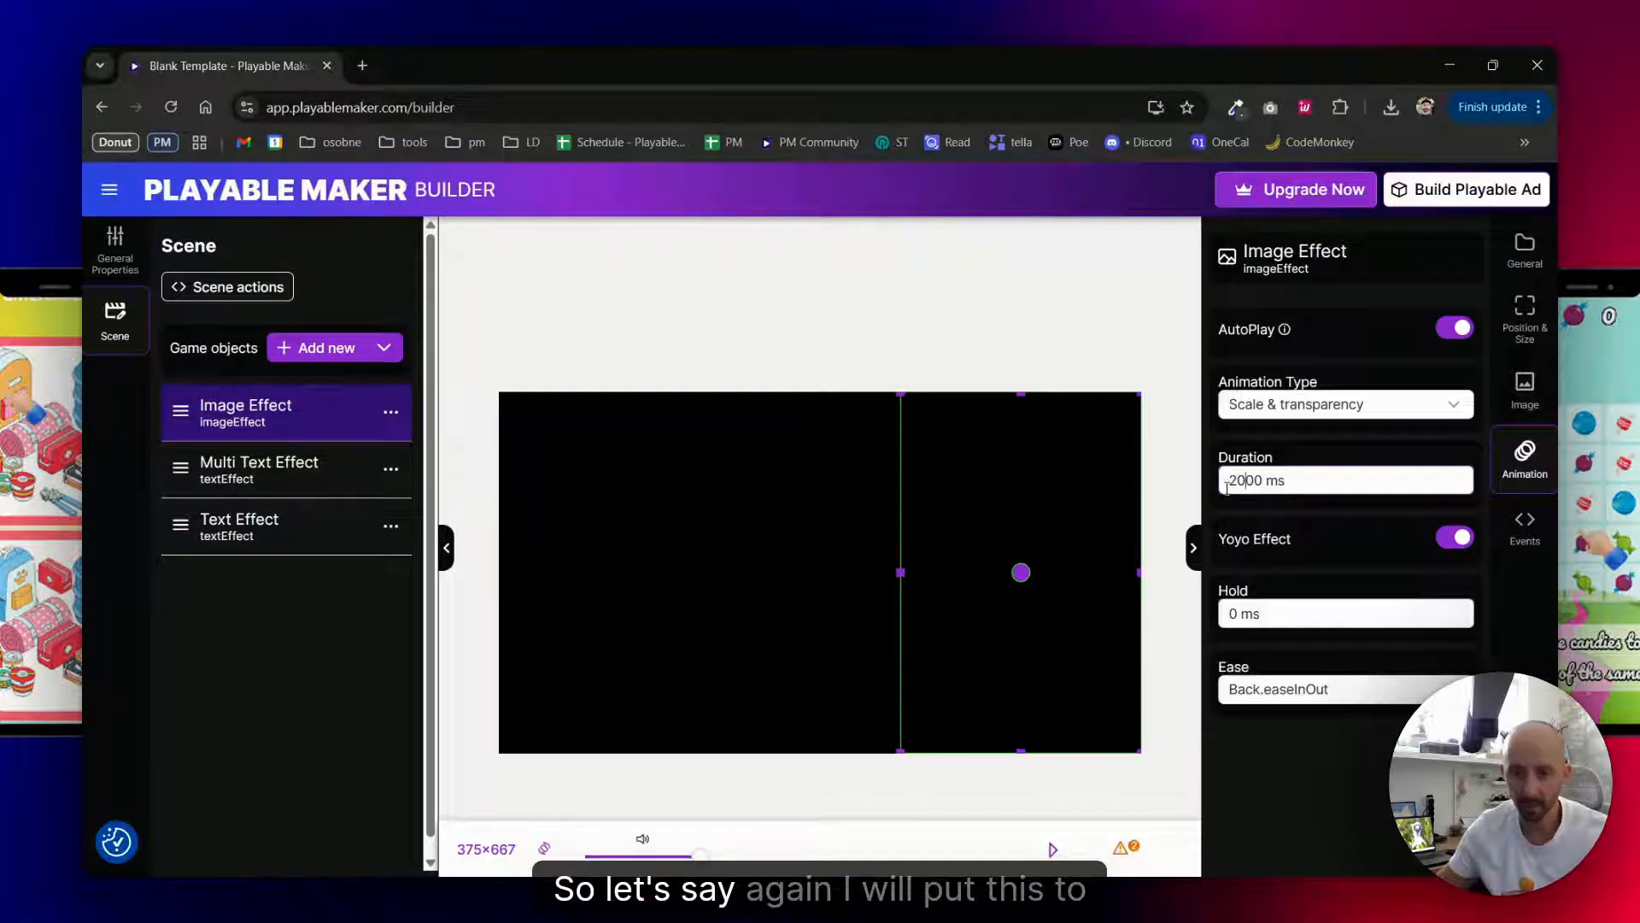
left_click_drag(1227, 613, 1233, 614)
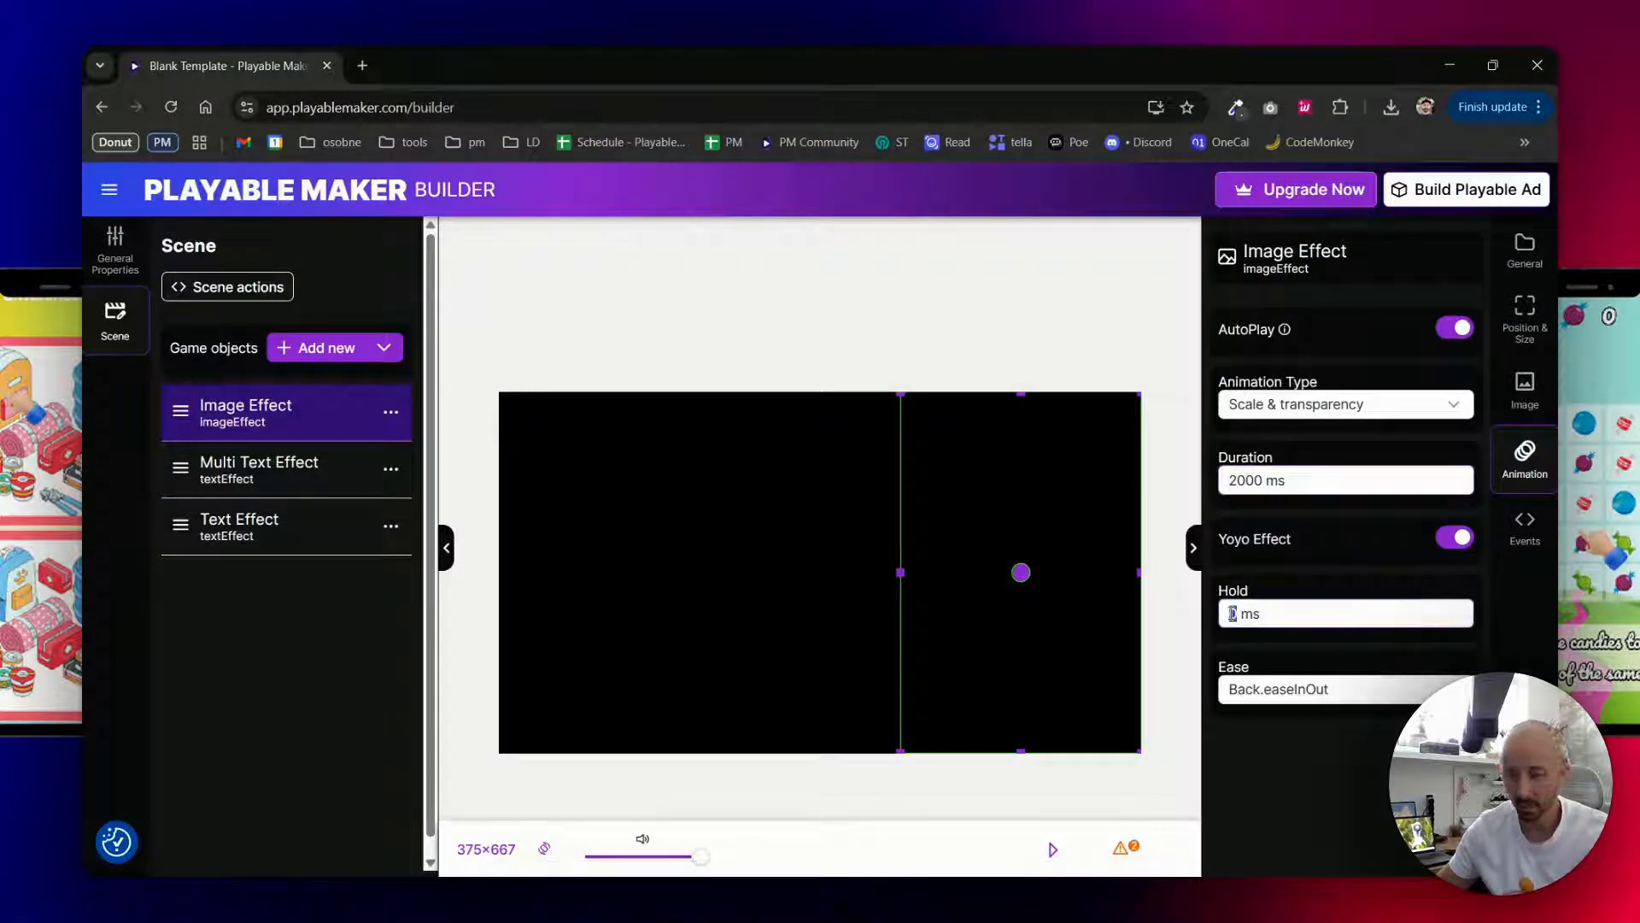
type("2000")
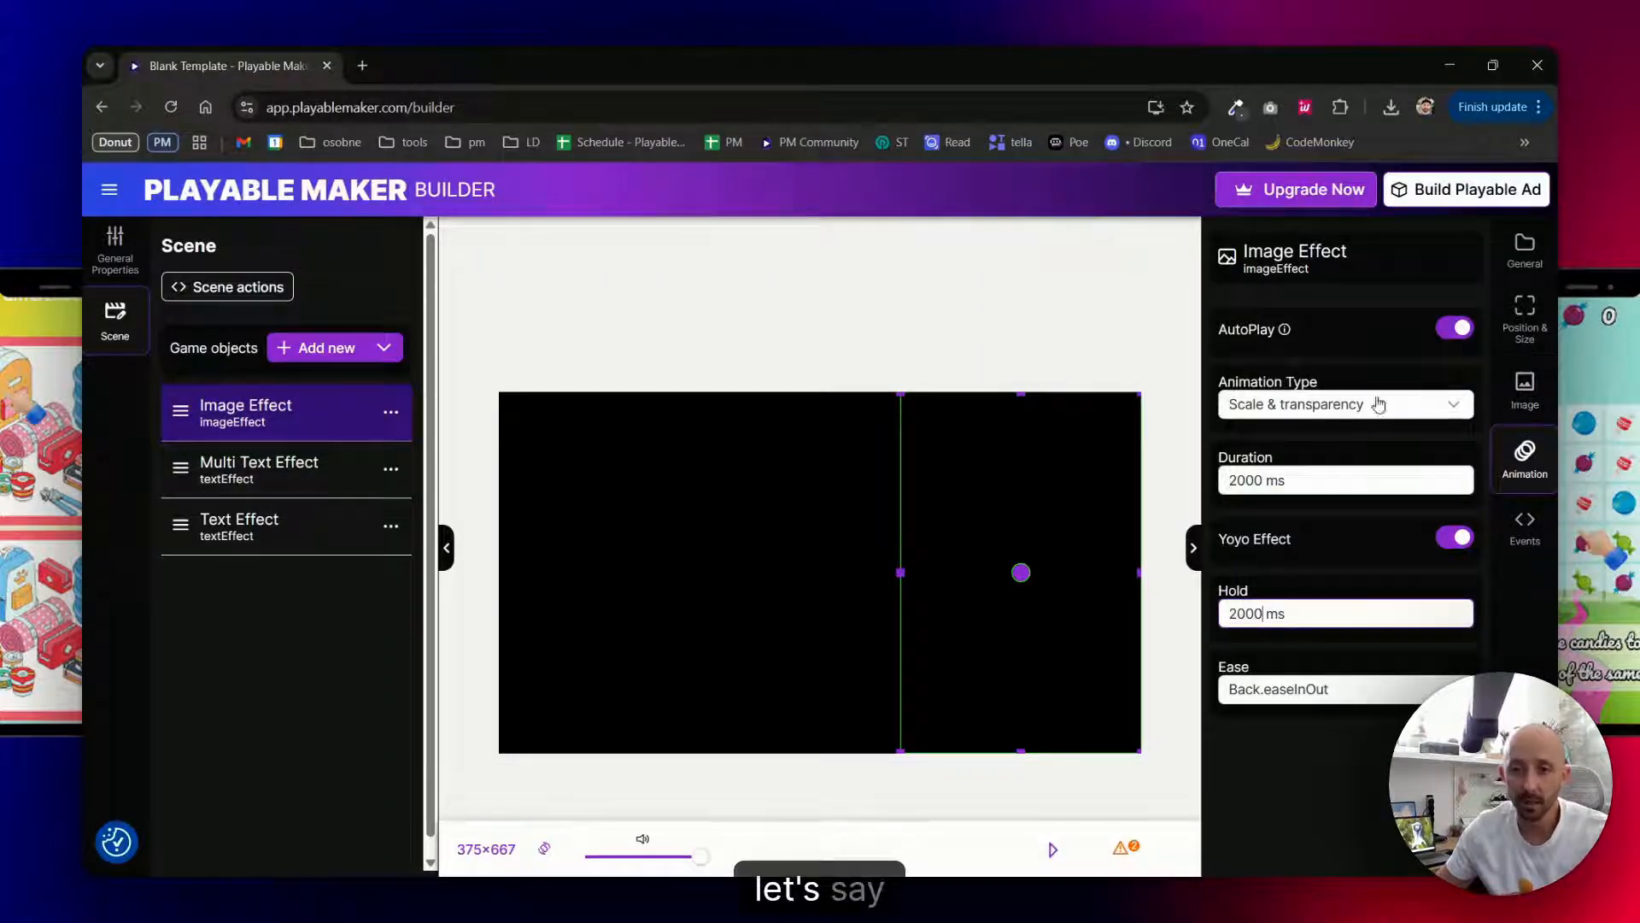
left_click(1333, 407)
left_click(1281, 476)
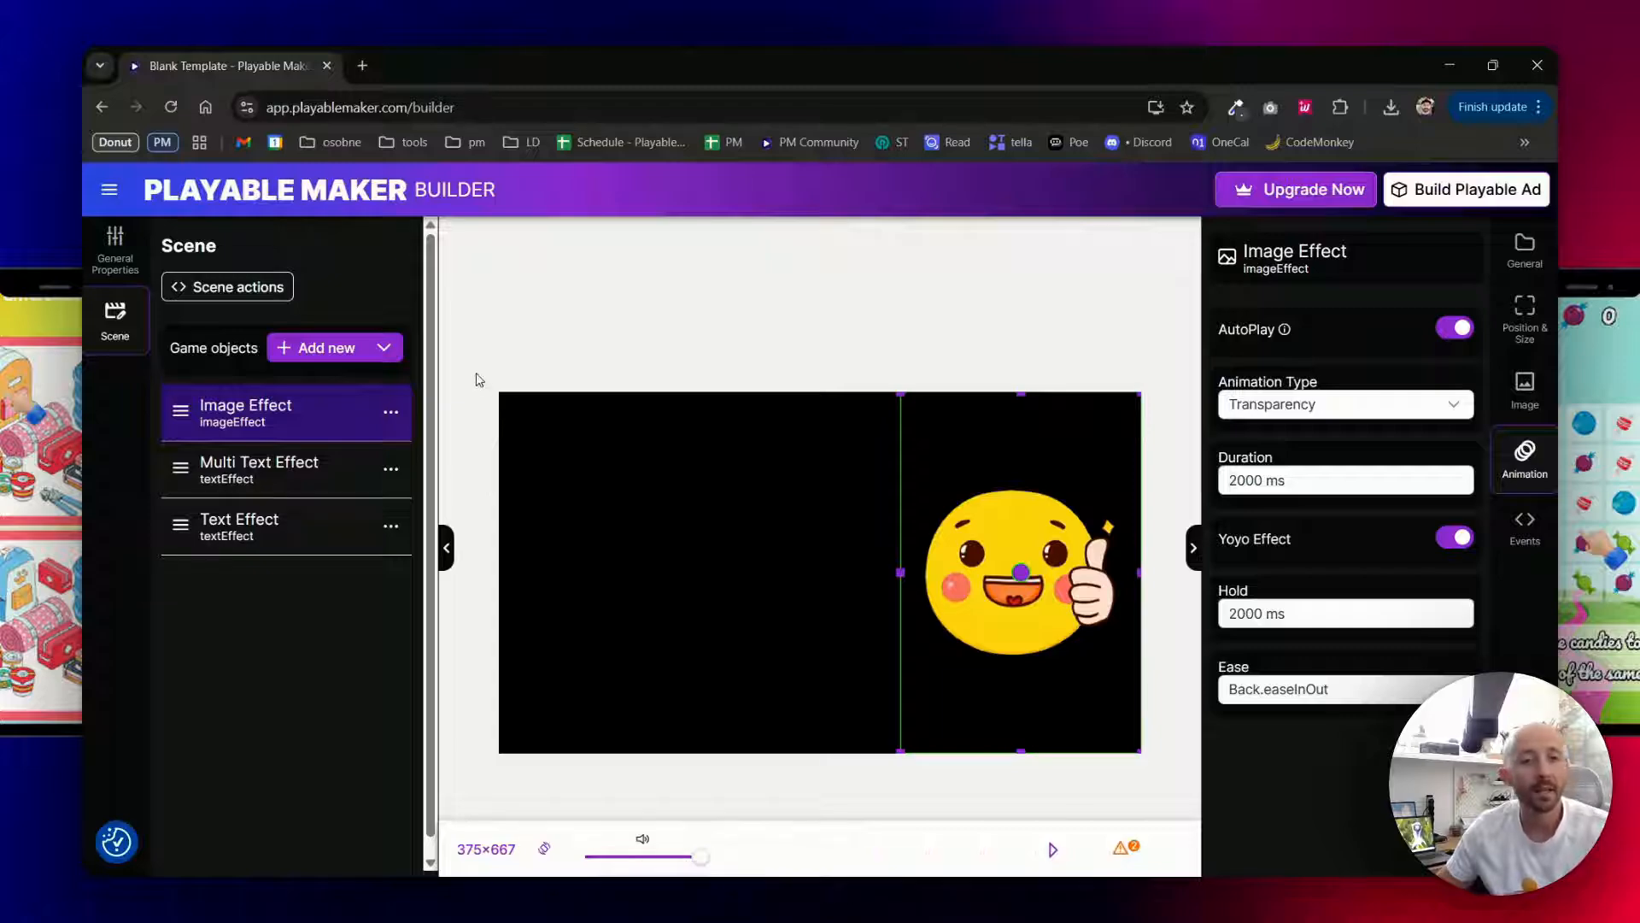
- Add a Puzzle object to the scene and move it behind all the effect objects
left_click(314, 350)
scroll(604, 547, "down", 5)
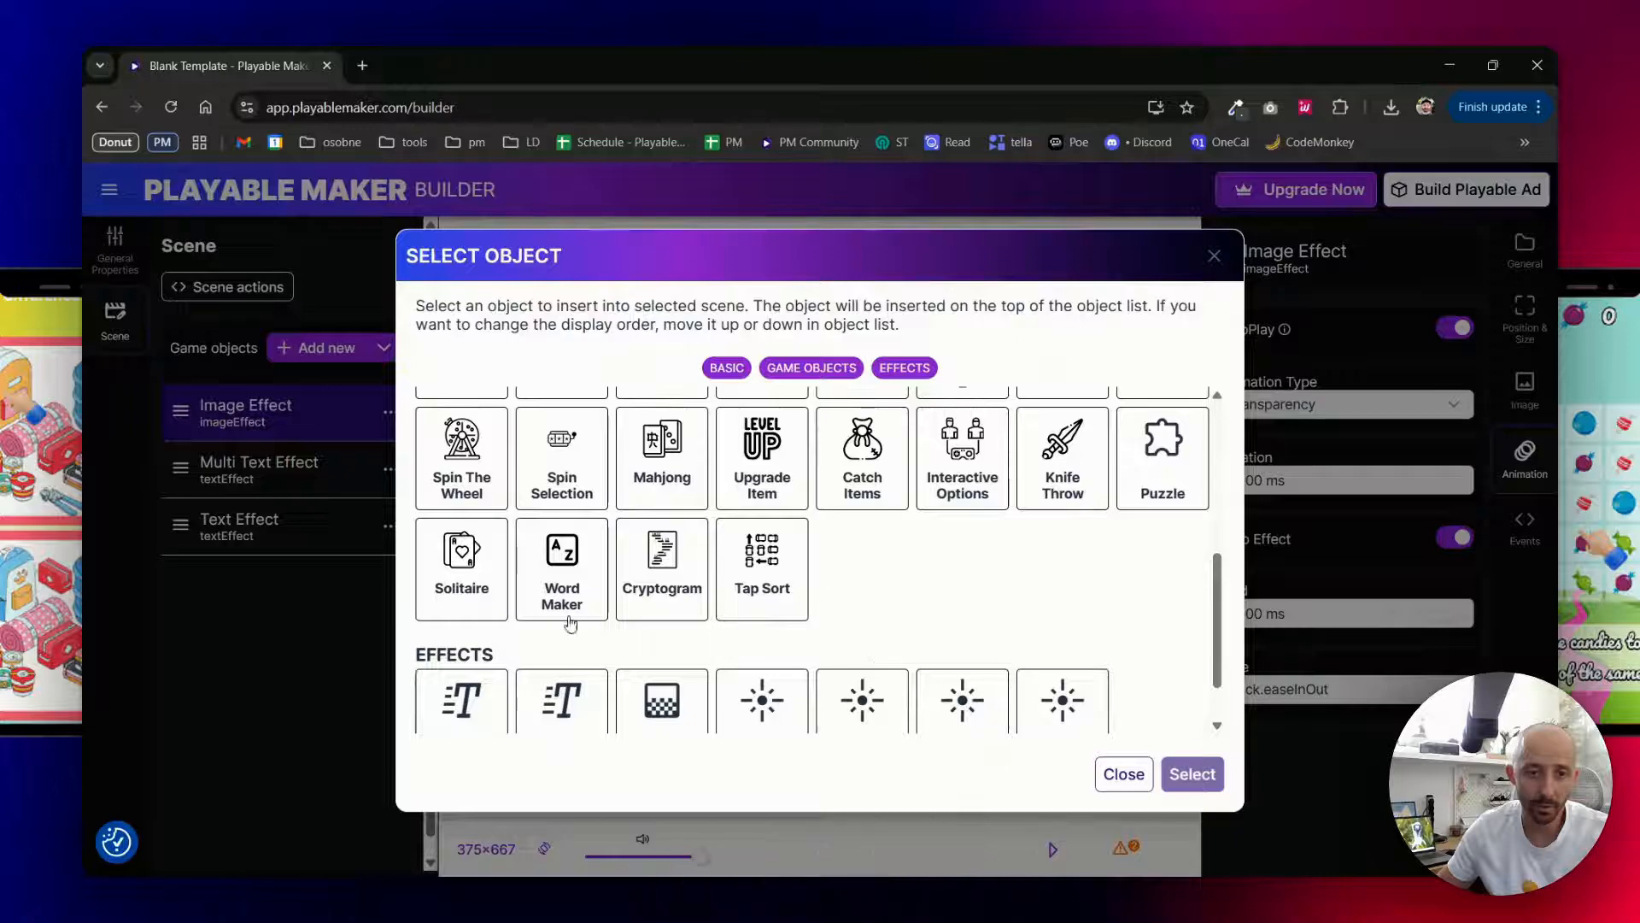
double_click(1169, 457)
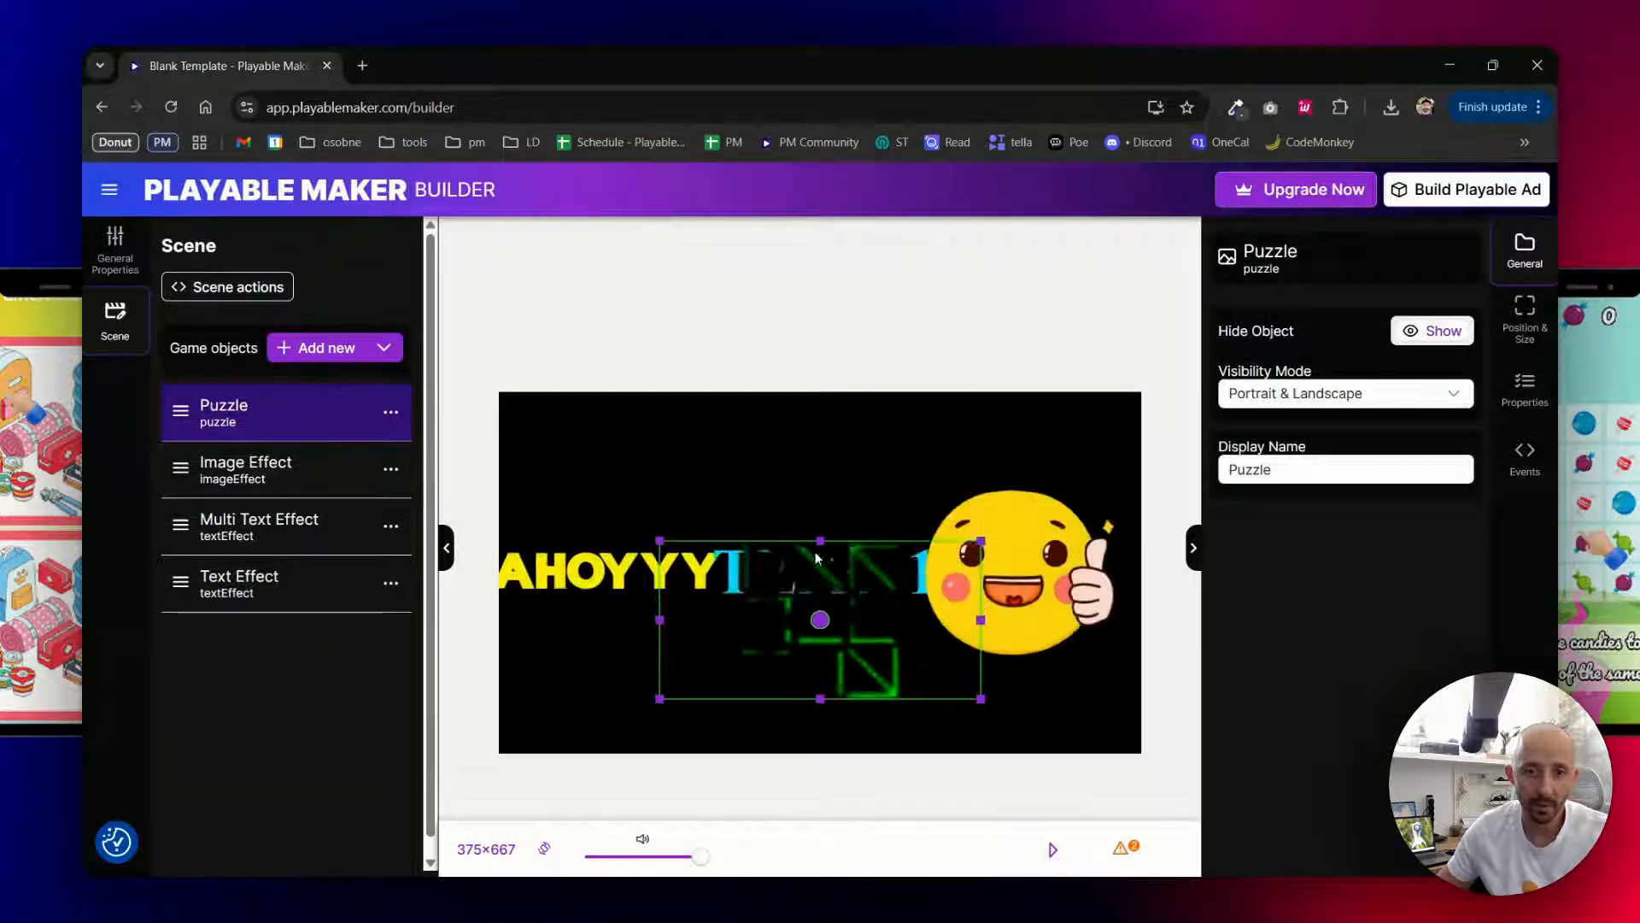
left_click_drag(180, 410, 198, 600)
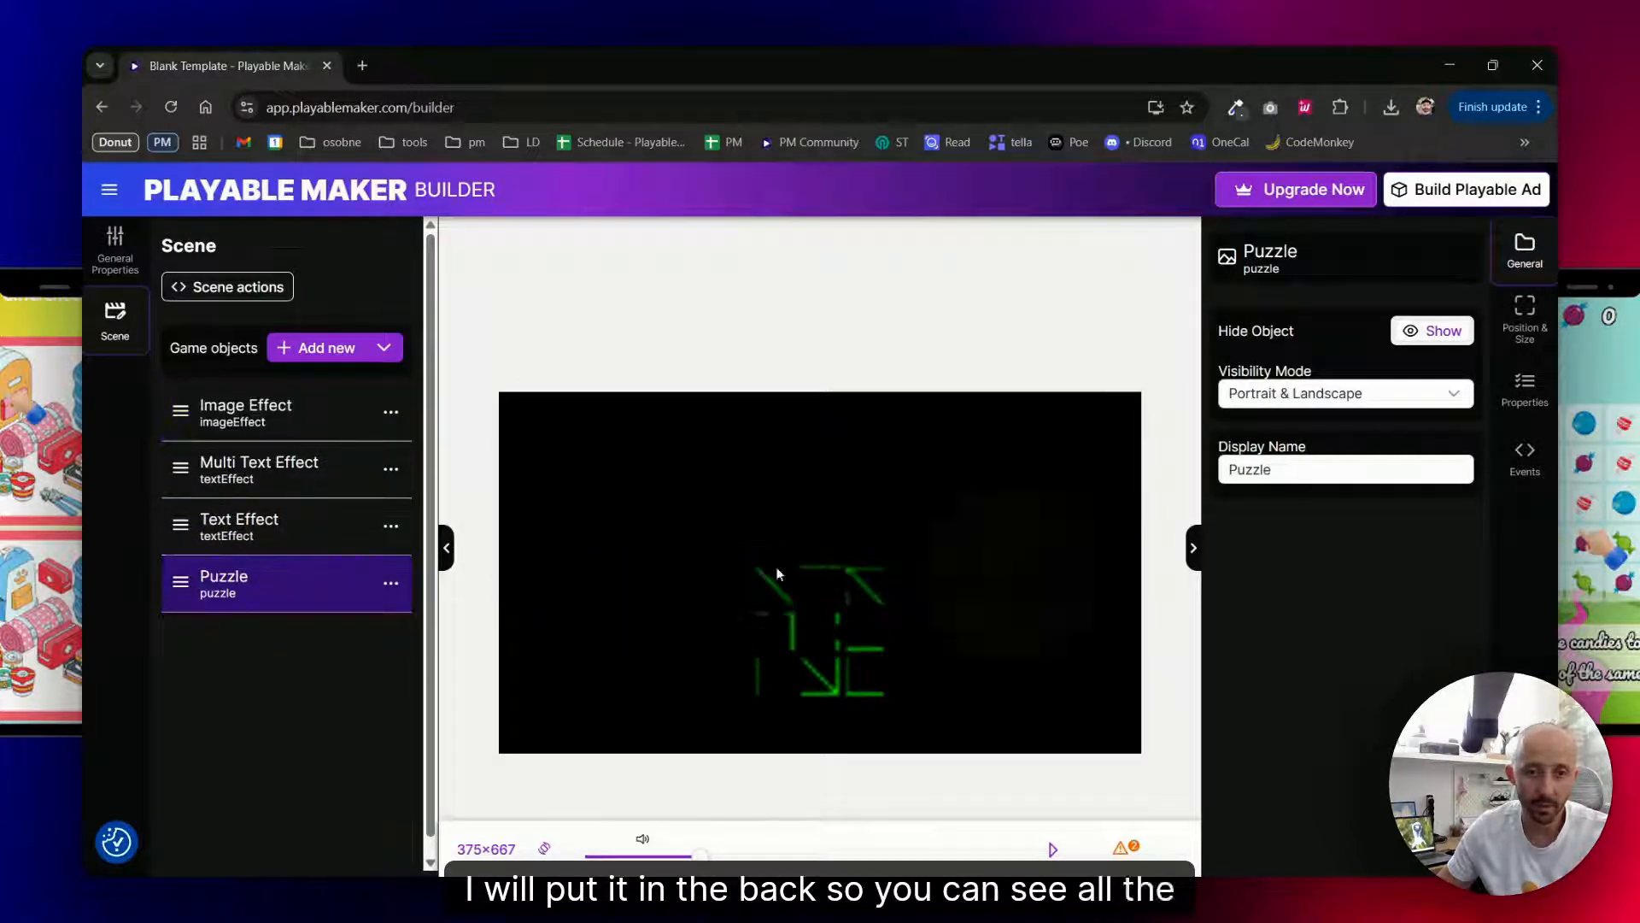
- Upload icon zombie.jpg from the Downloads folder and use it as the Puzzle's image
left_click(1525, 388)
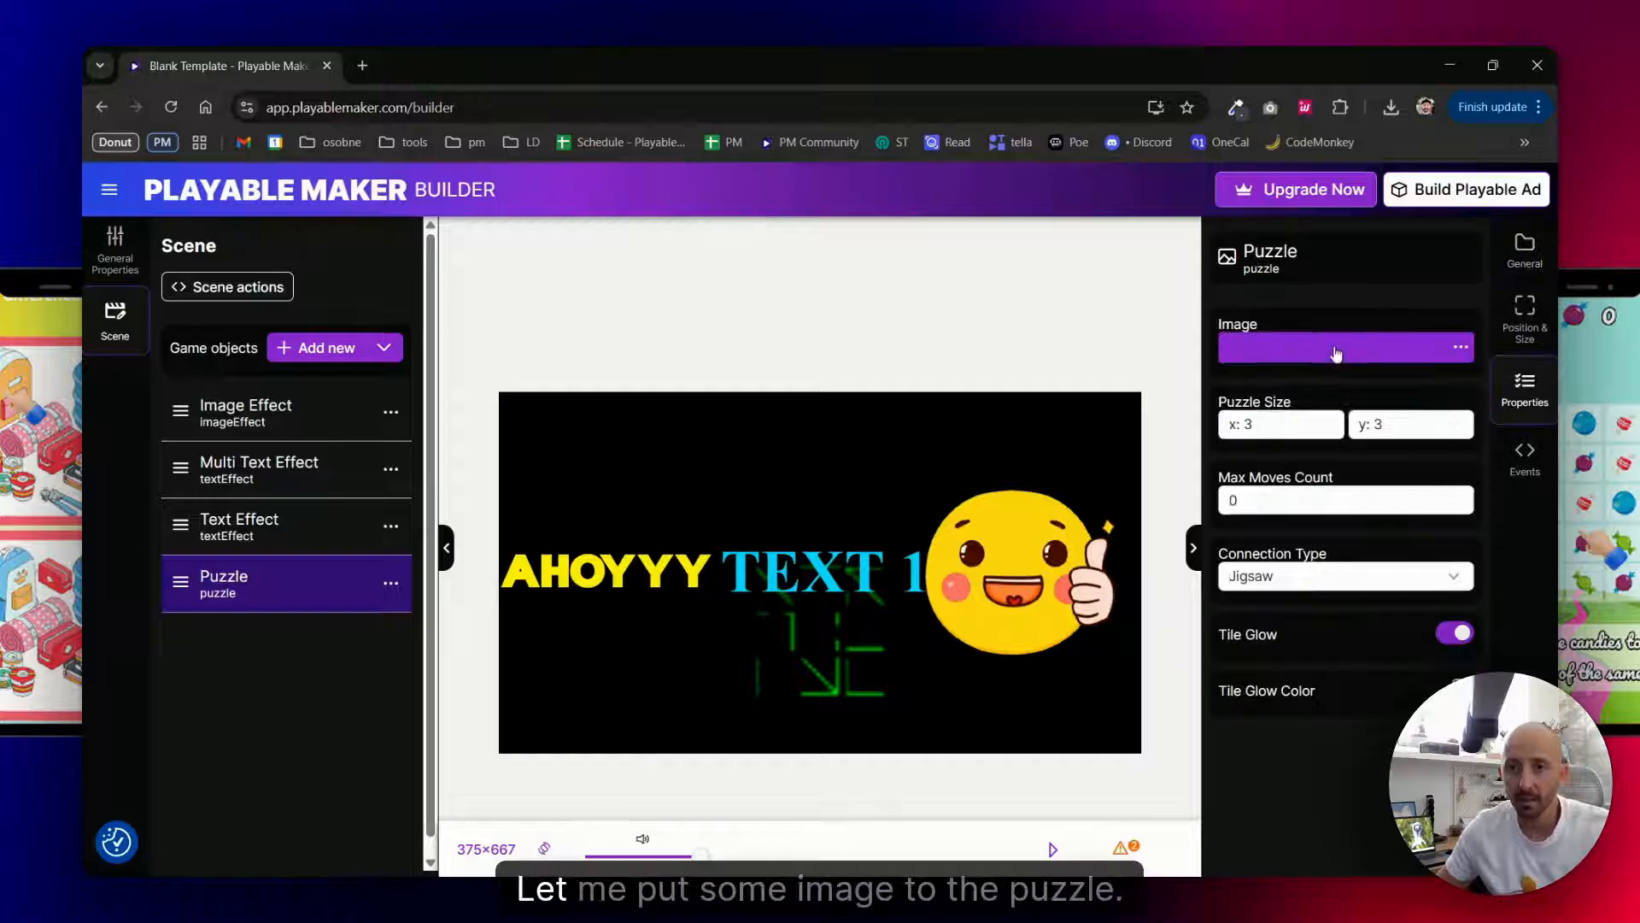
left_click(1337, 353)
left_click(574, 385)
scroll(854, 598, "down", 10)
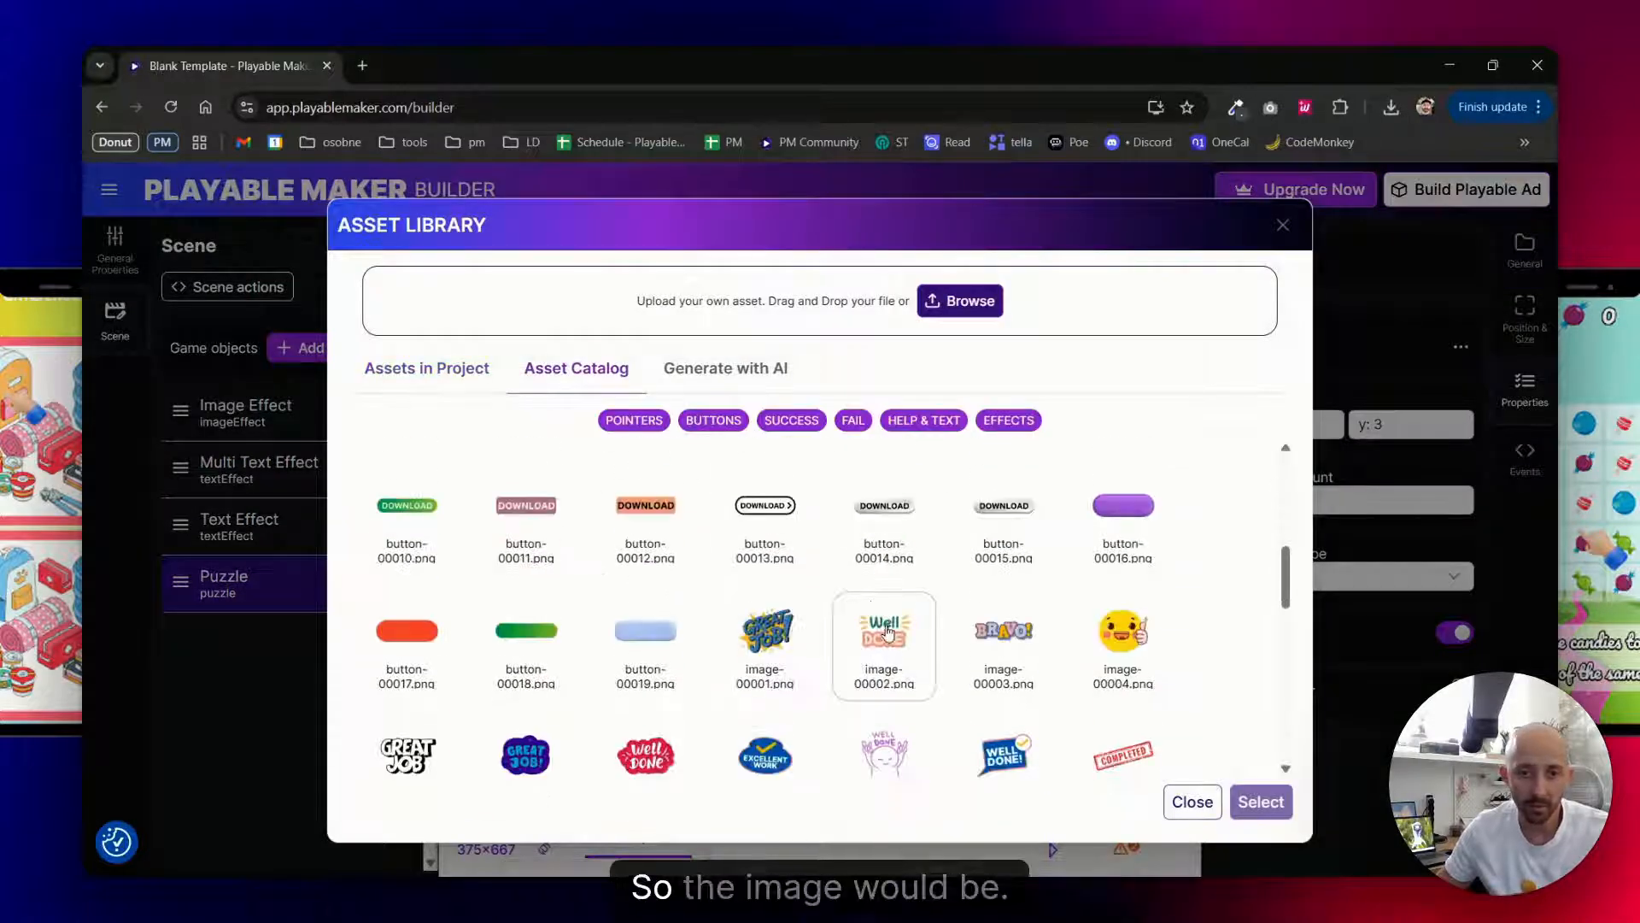
left_click(959, 300)
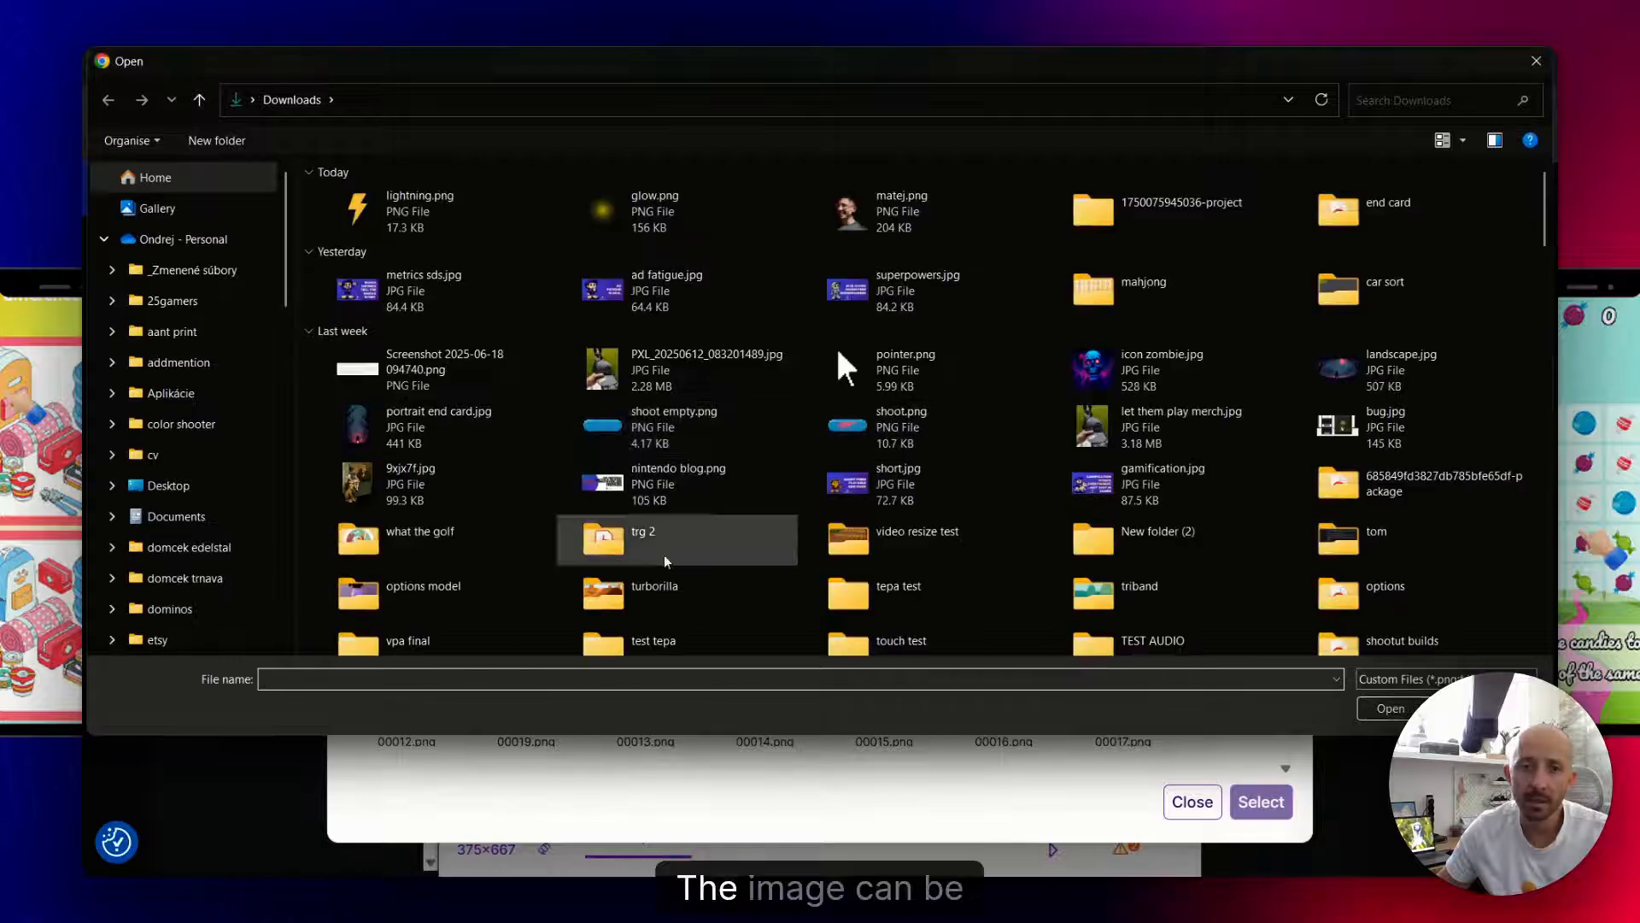
double_click(1143, 395)
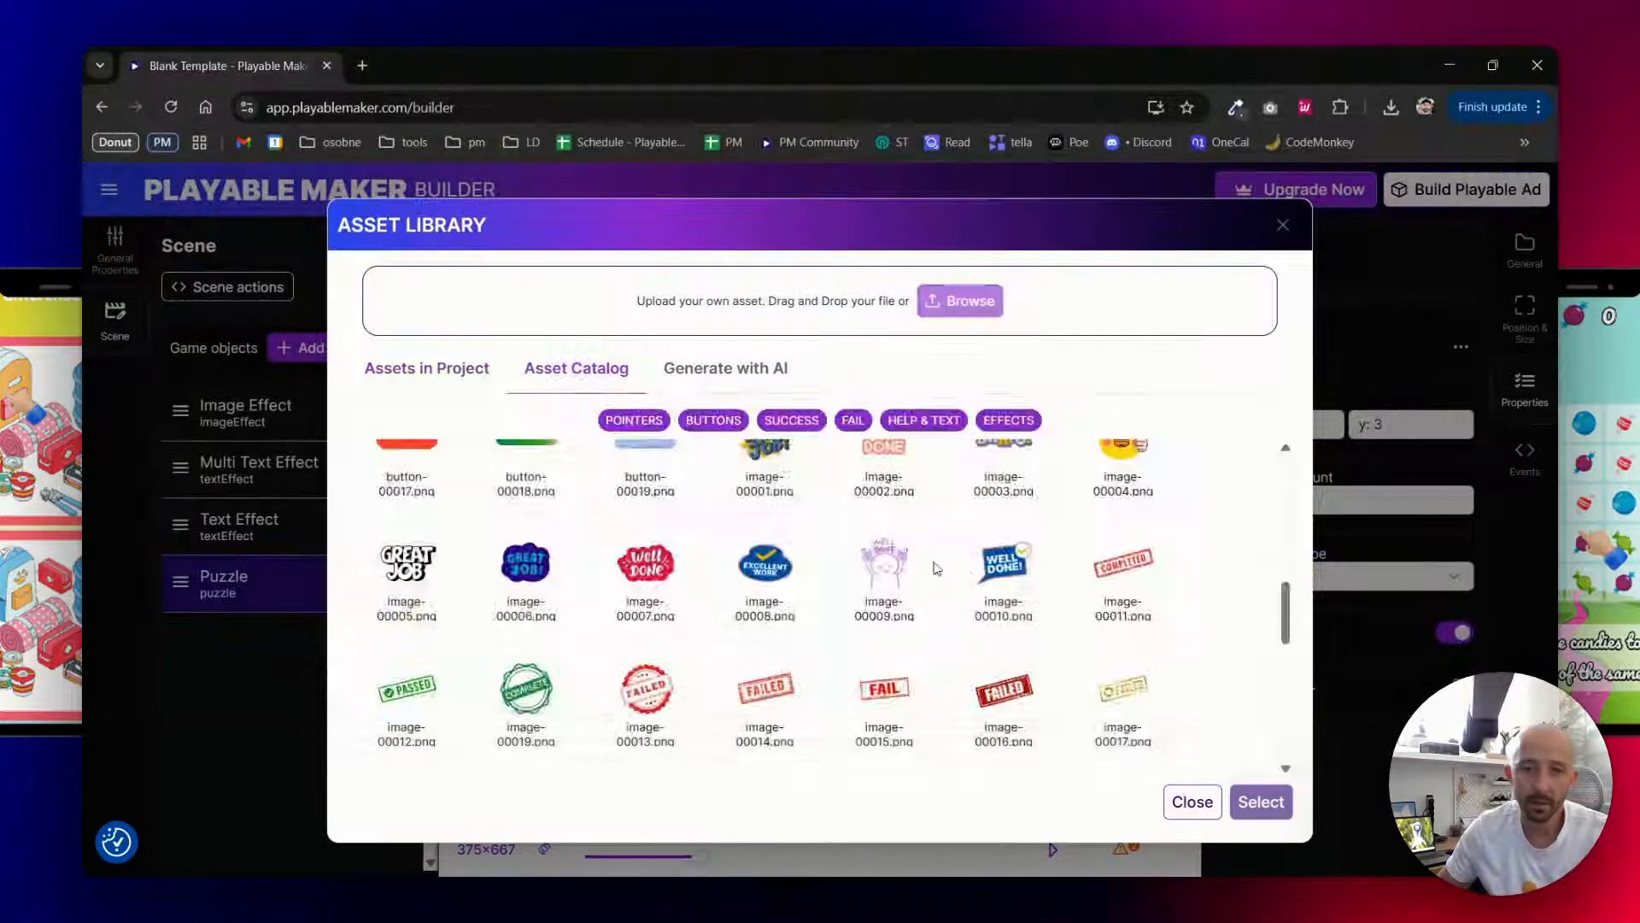
double_click(406, 444)
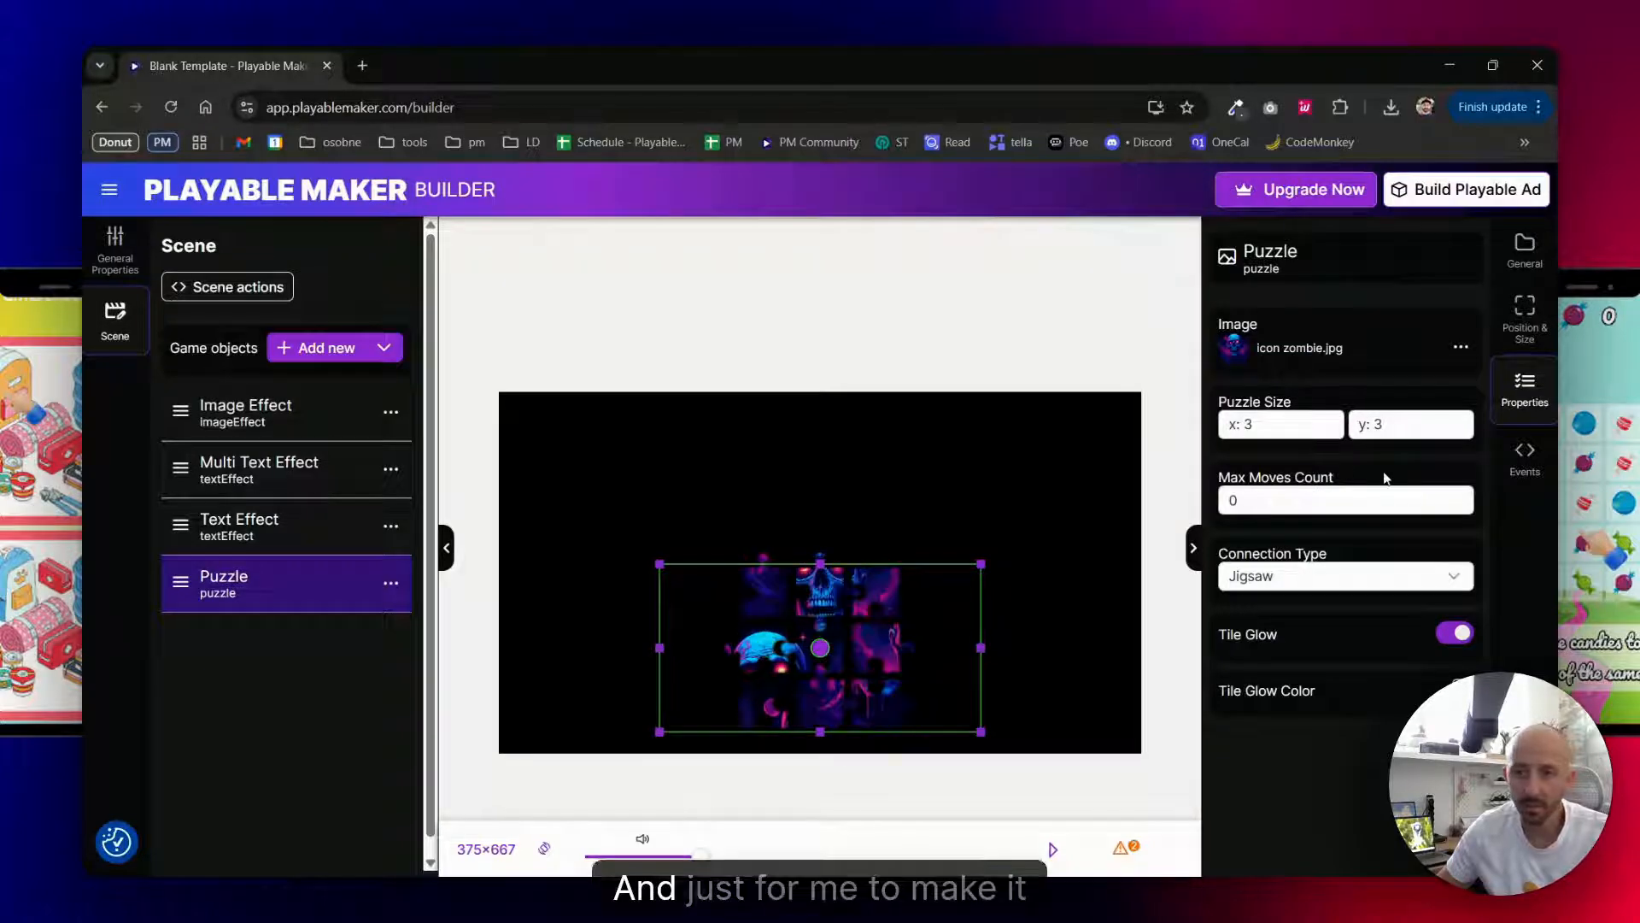
- Set the Puzzle's size to 2 by 2 tiles
type("2")
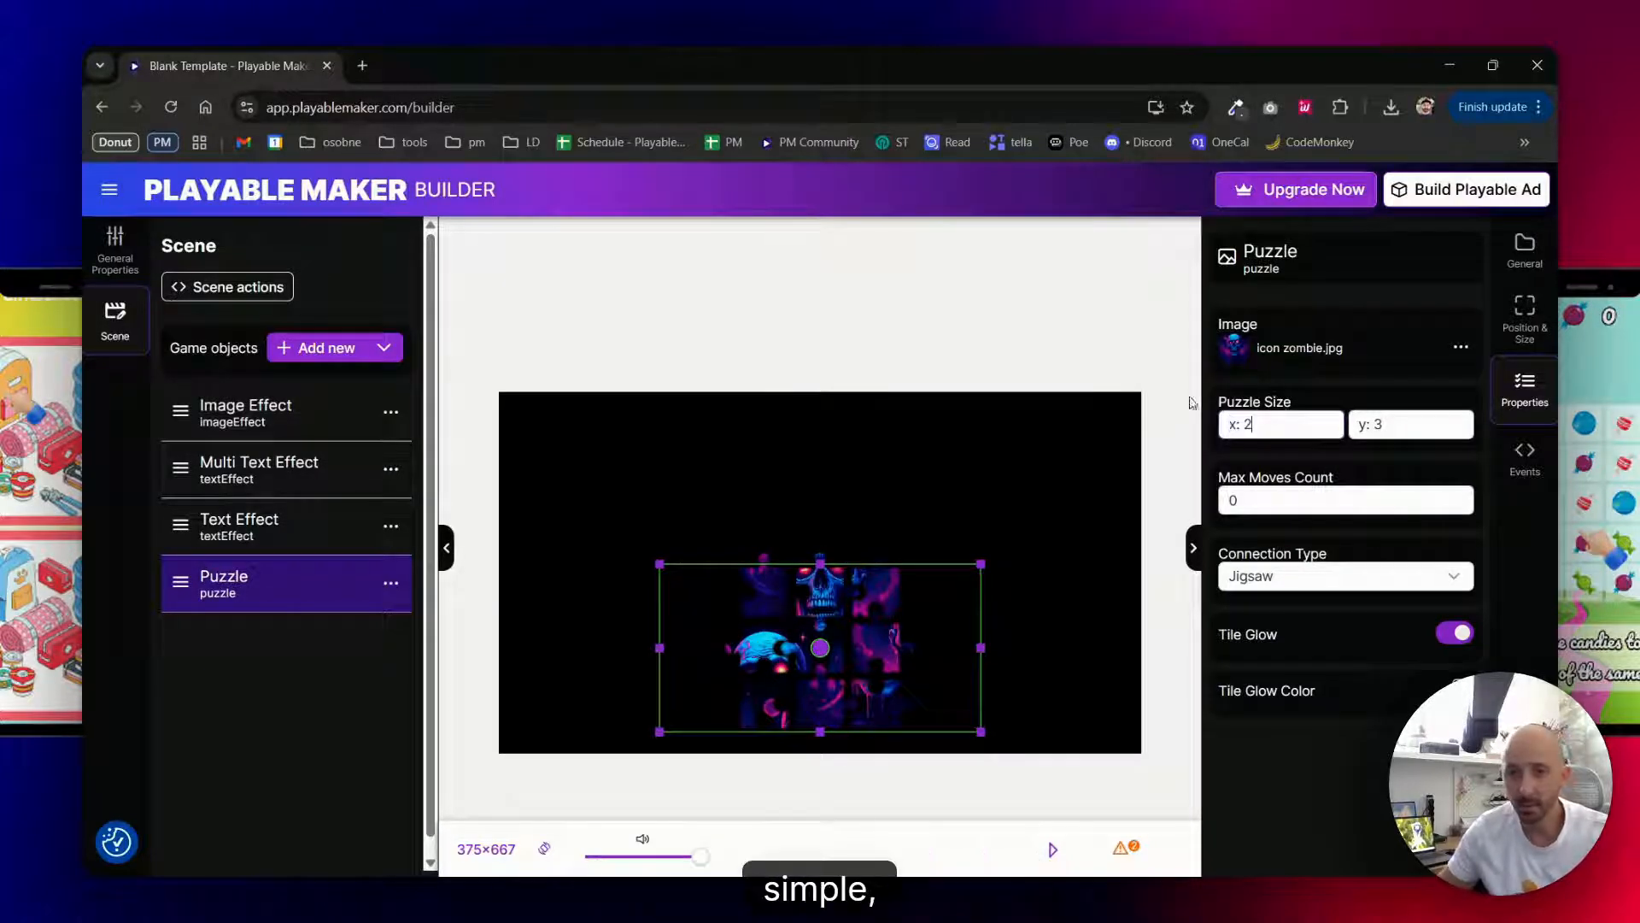
left_click(1359, 425)
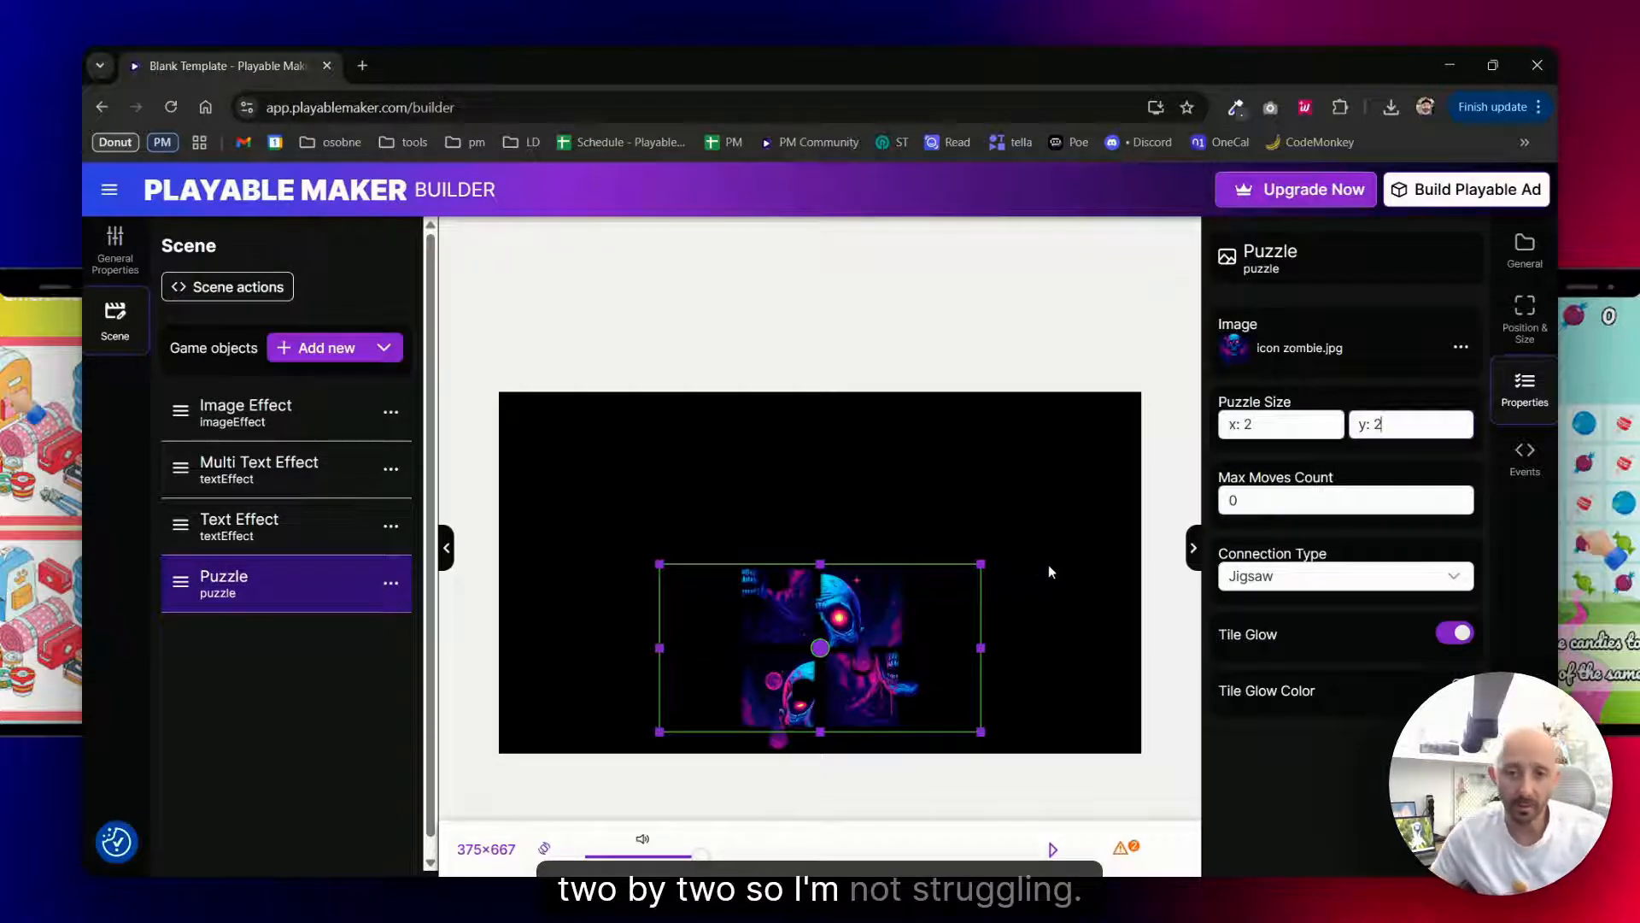
- Add a Change property action to the Puzzle's Tile Moved event that turns on AutoPlay for the Text Effect
left_click(1525, 457)
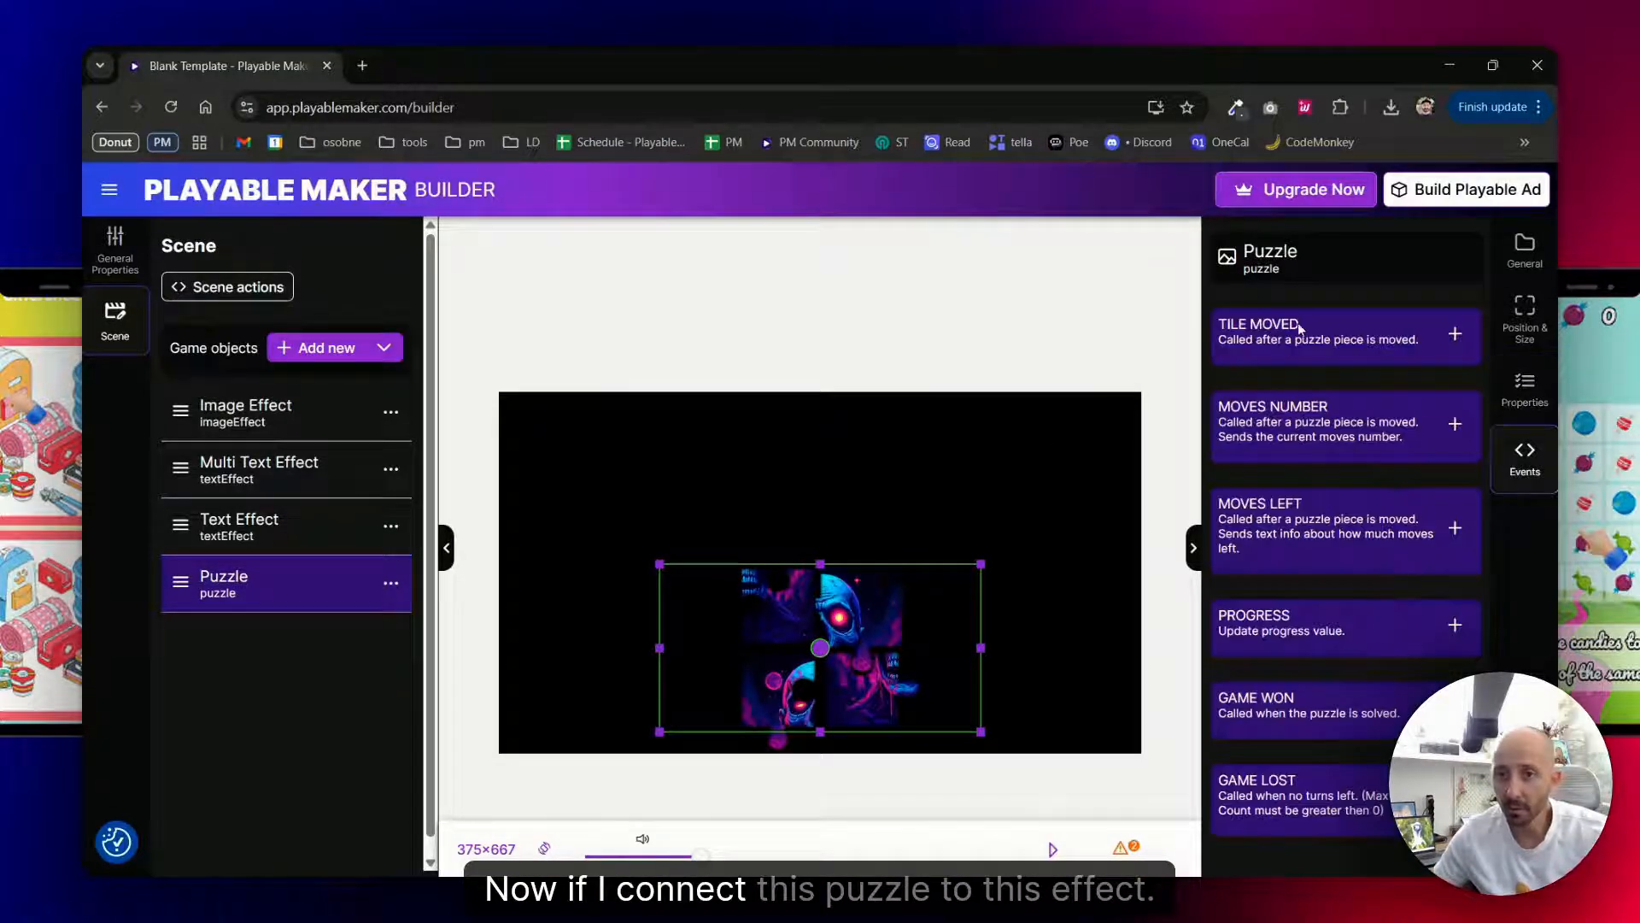
left_click(1455, 335)
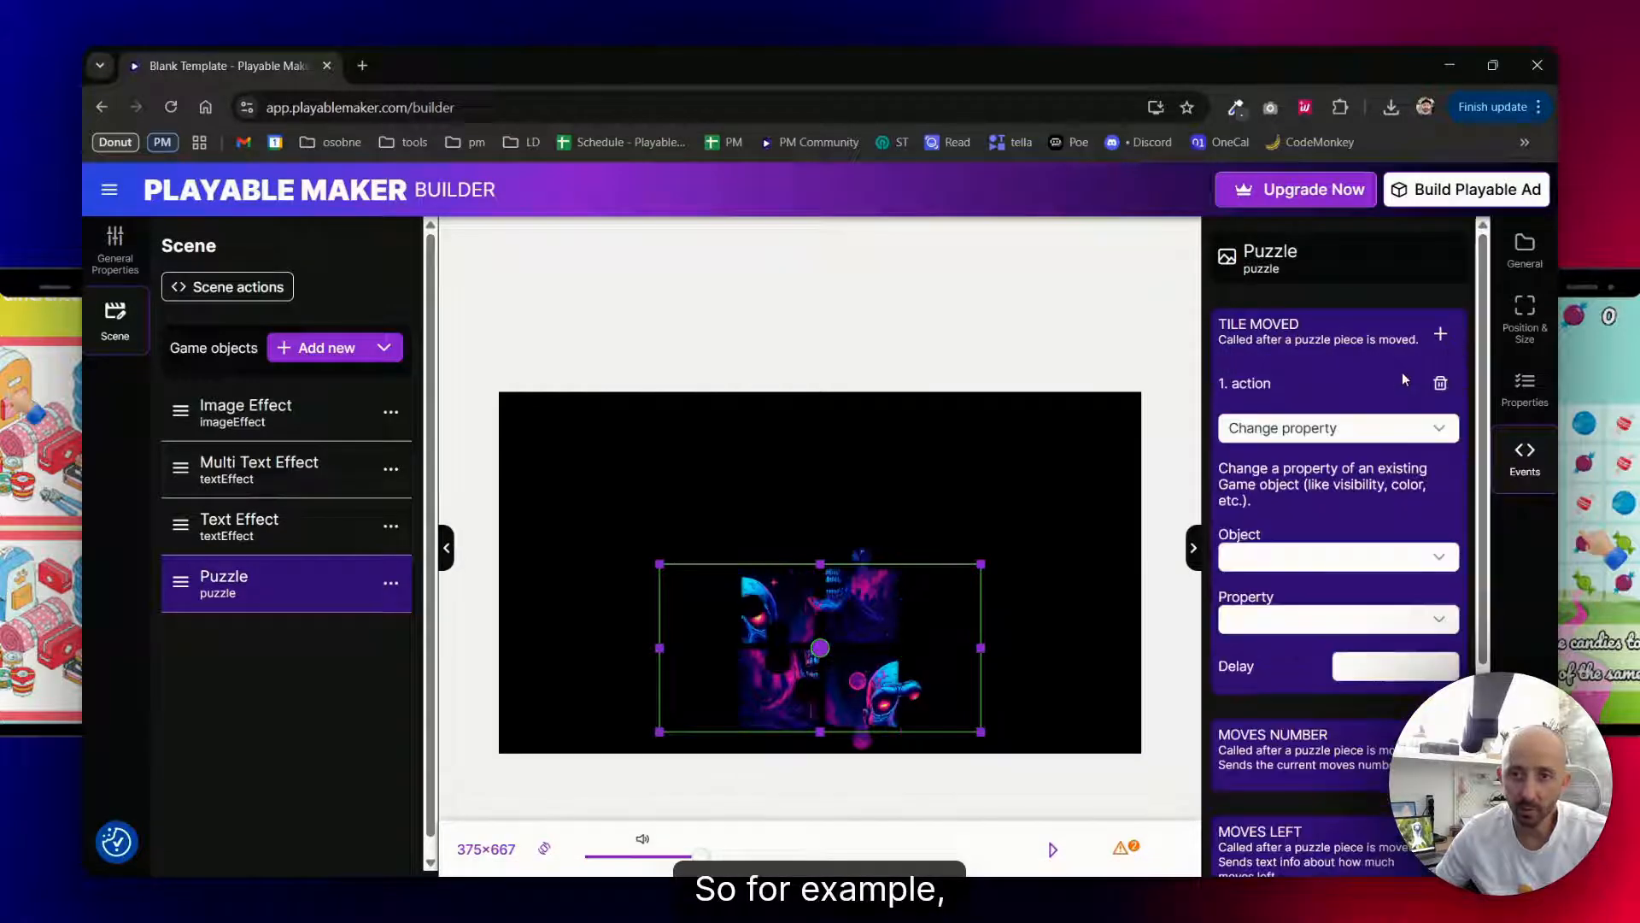
left_click(1291, 432)
left_click(1286, 468)
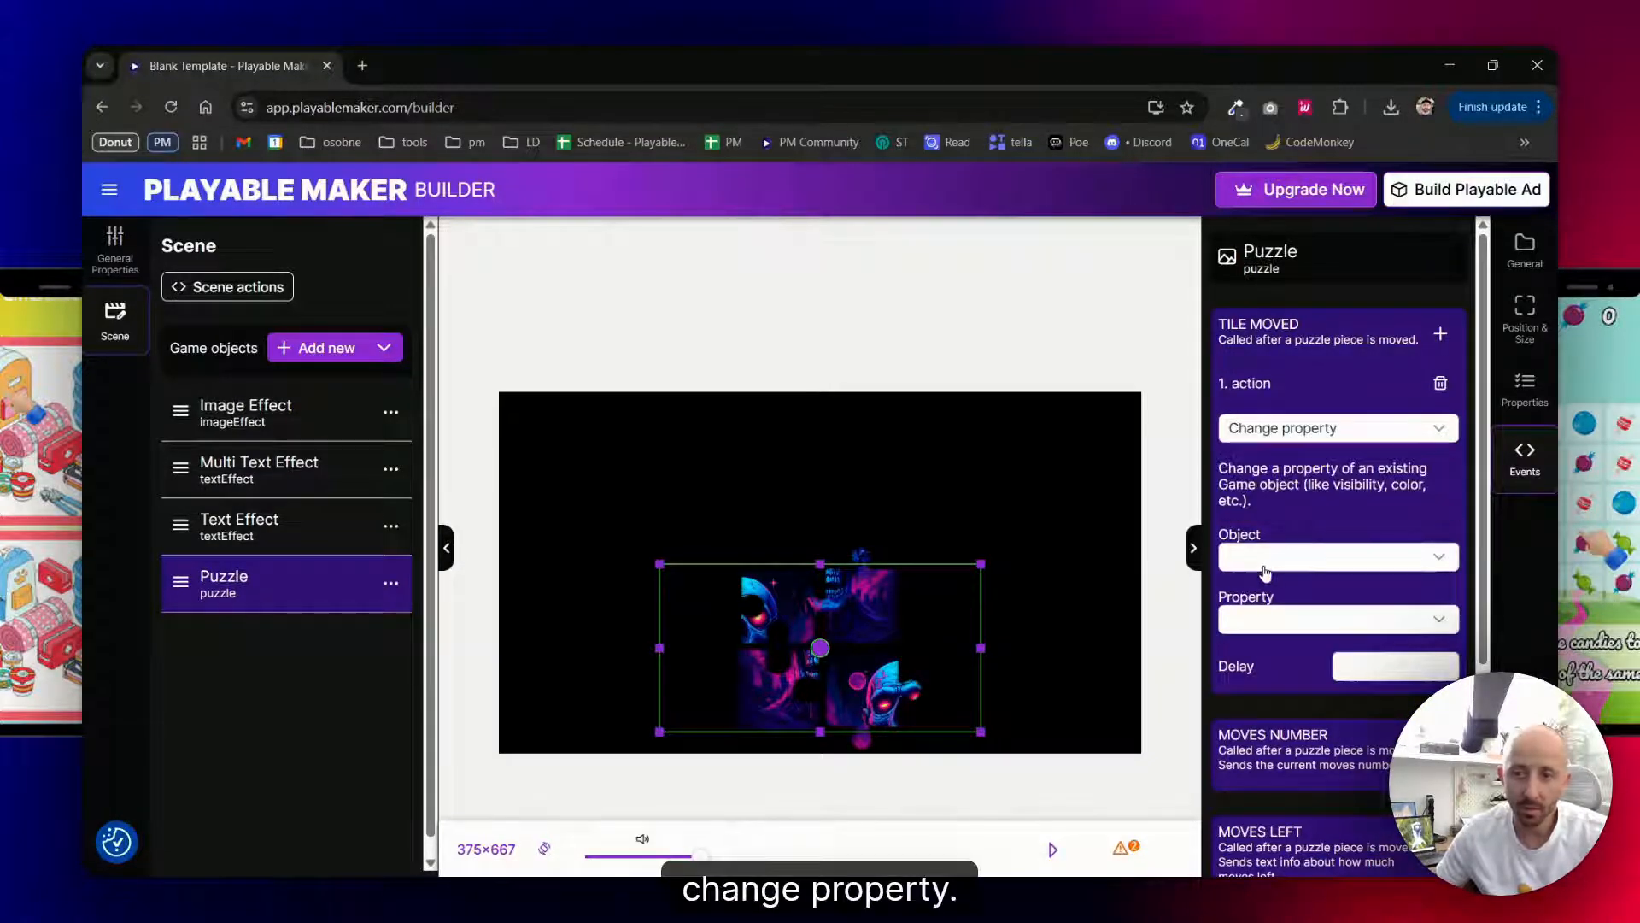
left_click(1264, 563)
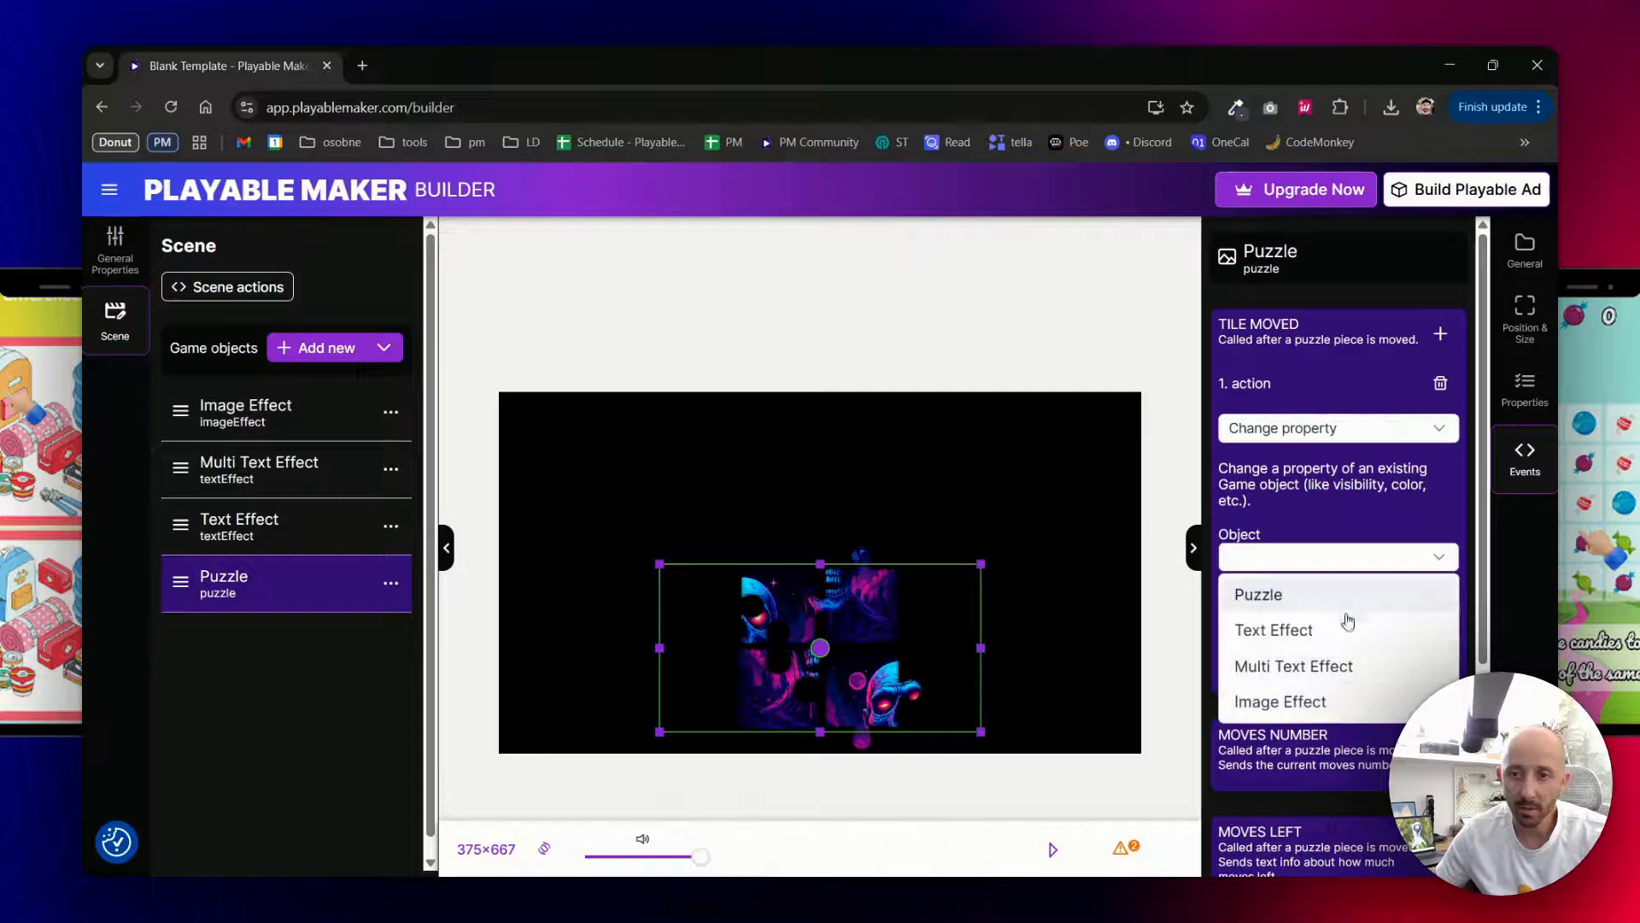
left_click(1250, 643)
left_click(1264, 619)
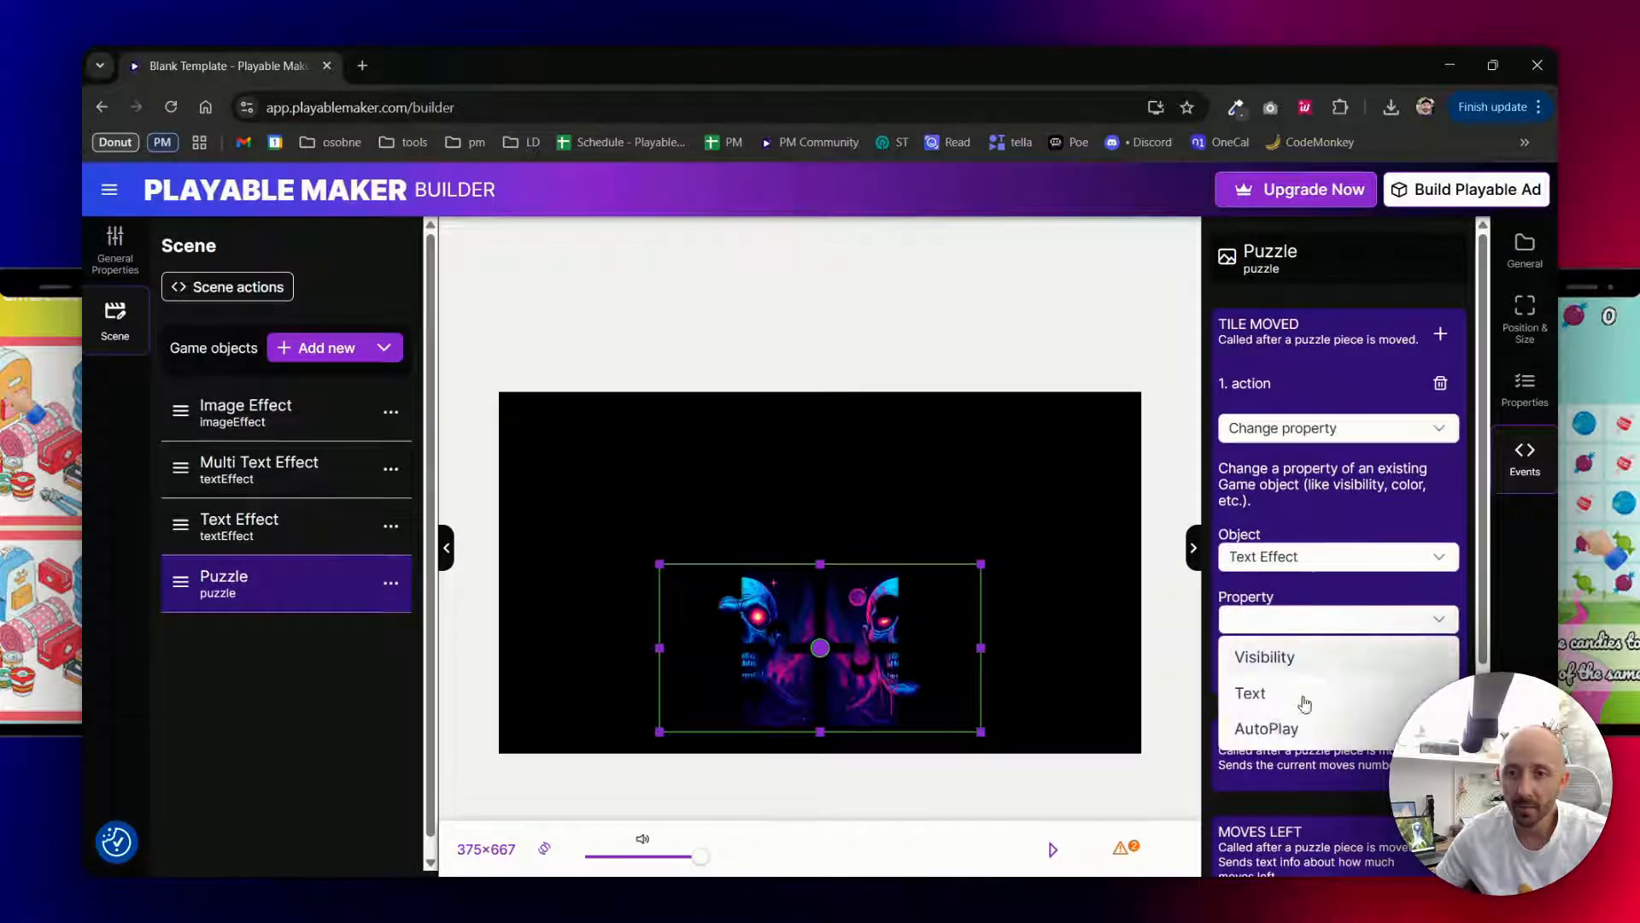
left_click(1262, 729)
- Add a second Tile Moved action that changes the Multi Text Effect's AutoPlay property to on
scroll(1329, 561, "down", 3)
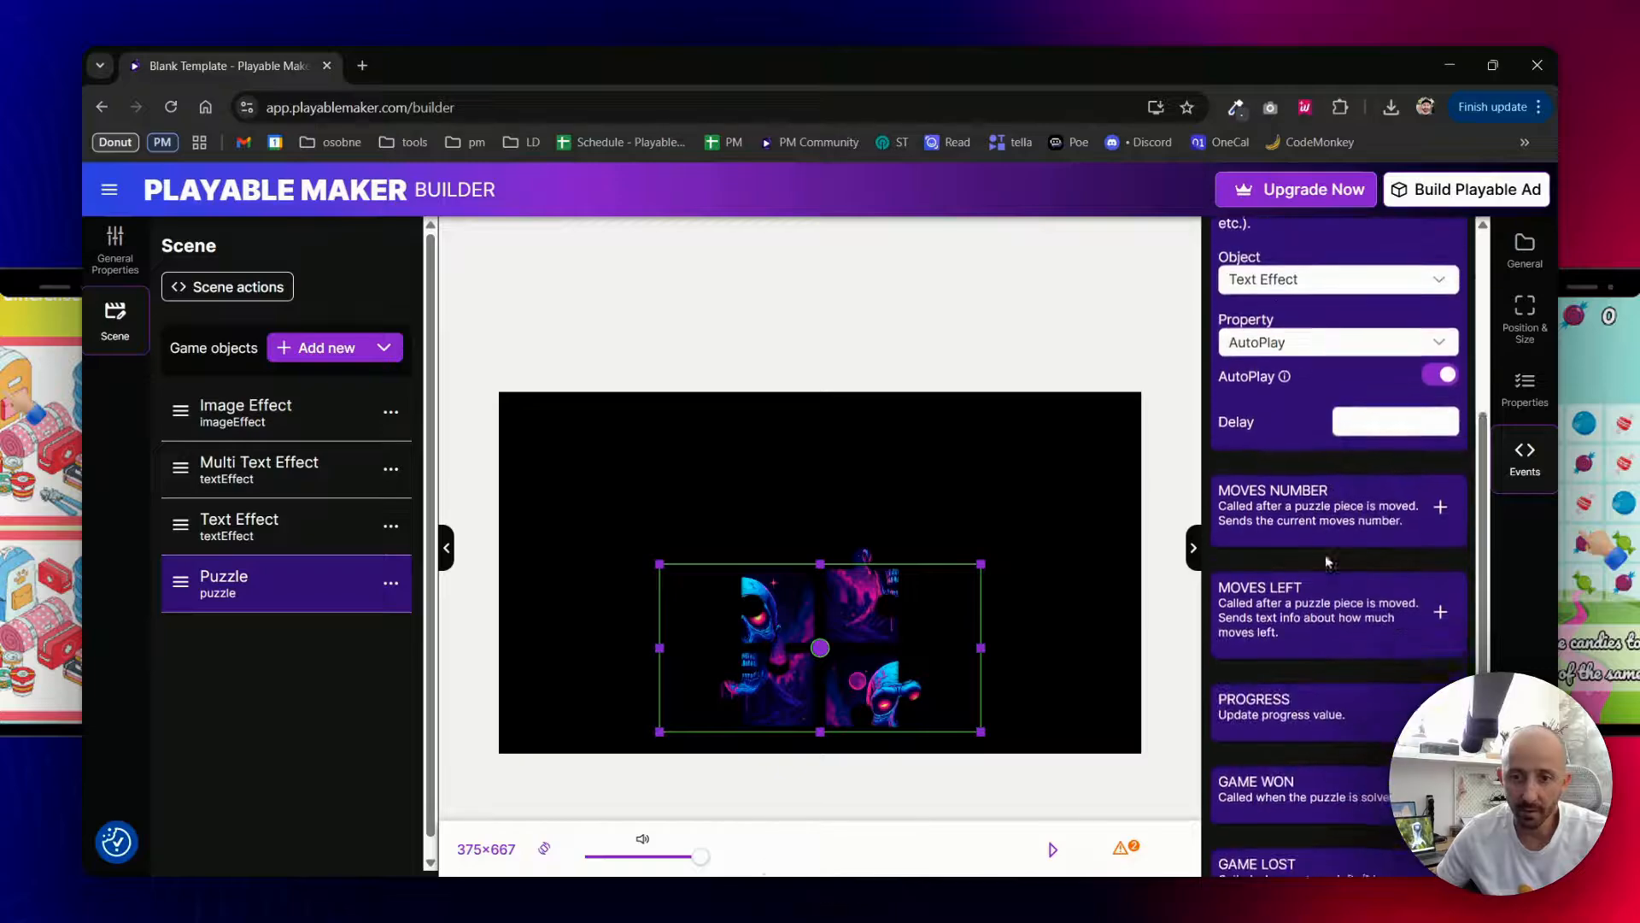
scroll(1305, 481, "down", 1)
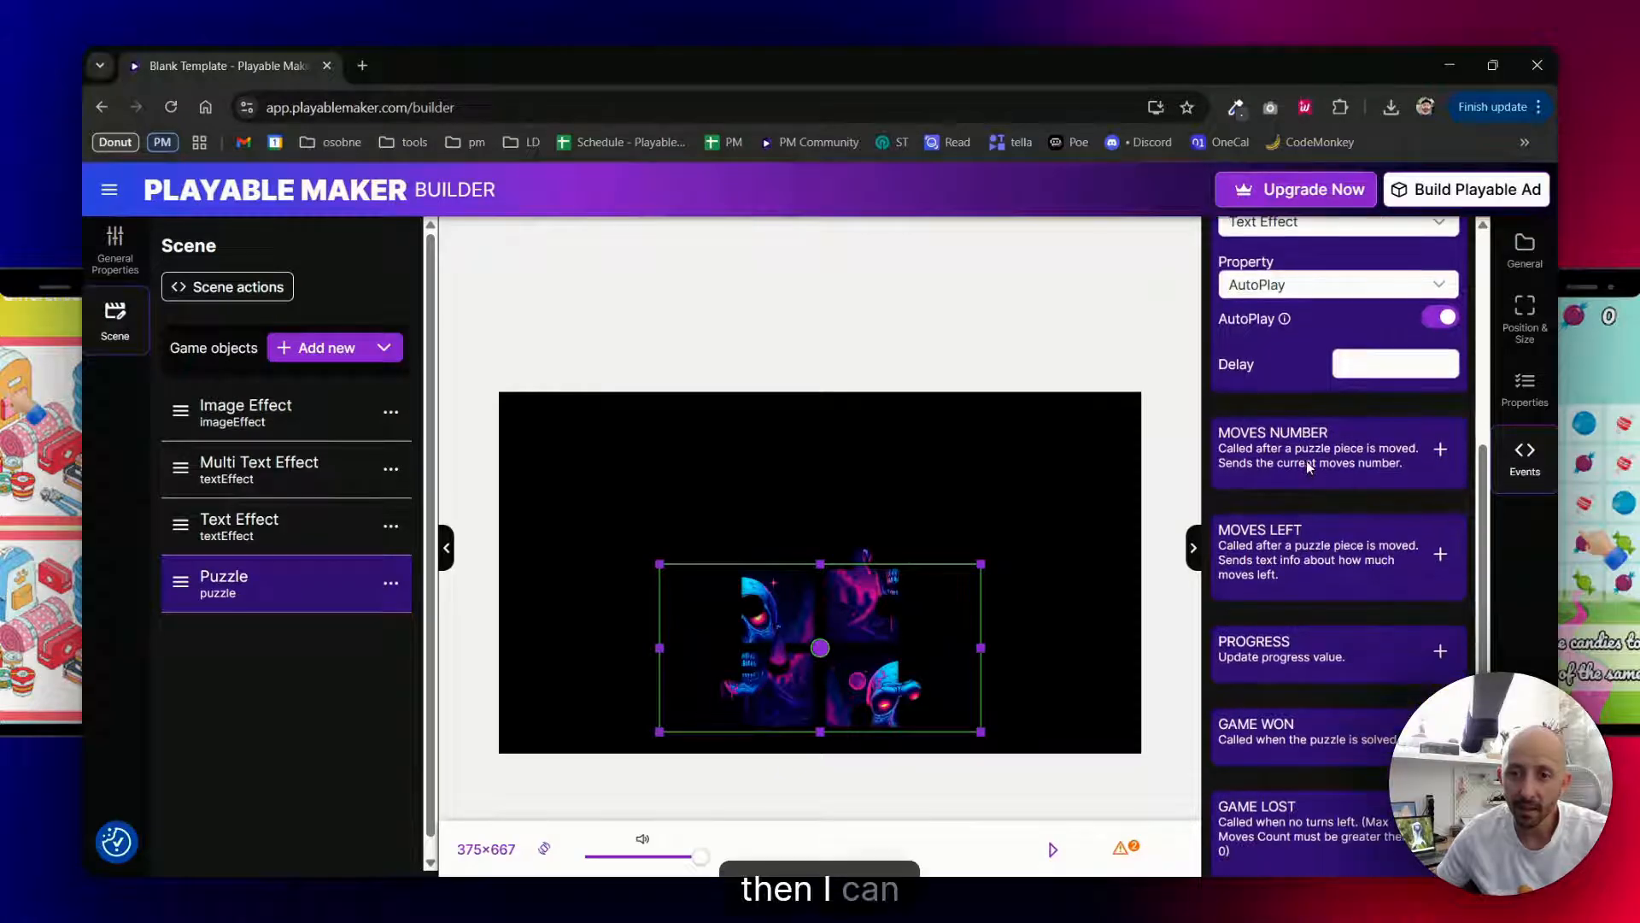
scroll(1330, 513, "up", 1)
scroll(1329, 549, "up", 3)
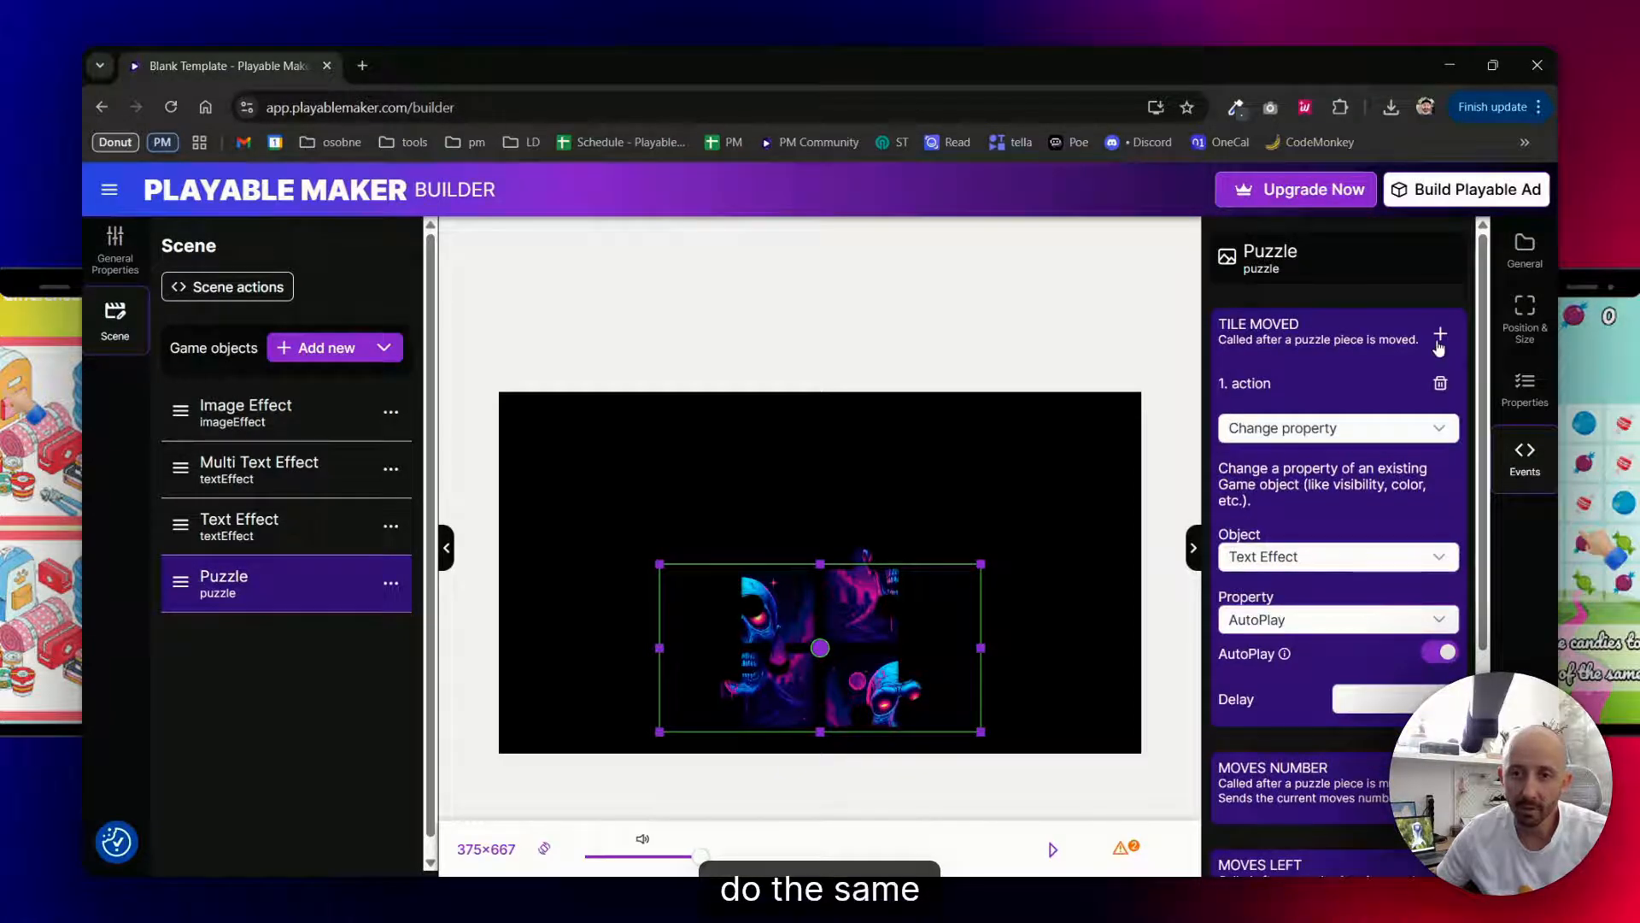
left_click(1439, 335)
scroll(1343, 535, "down", 5)
left_click(1281, 441)
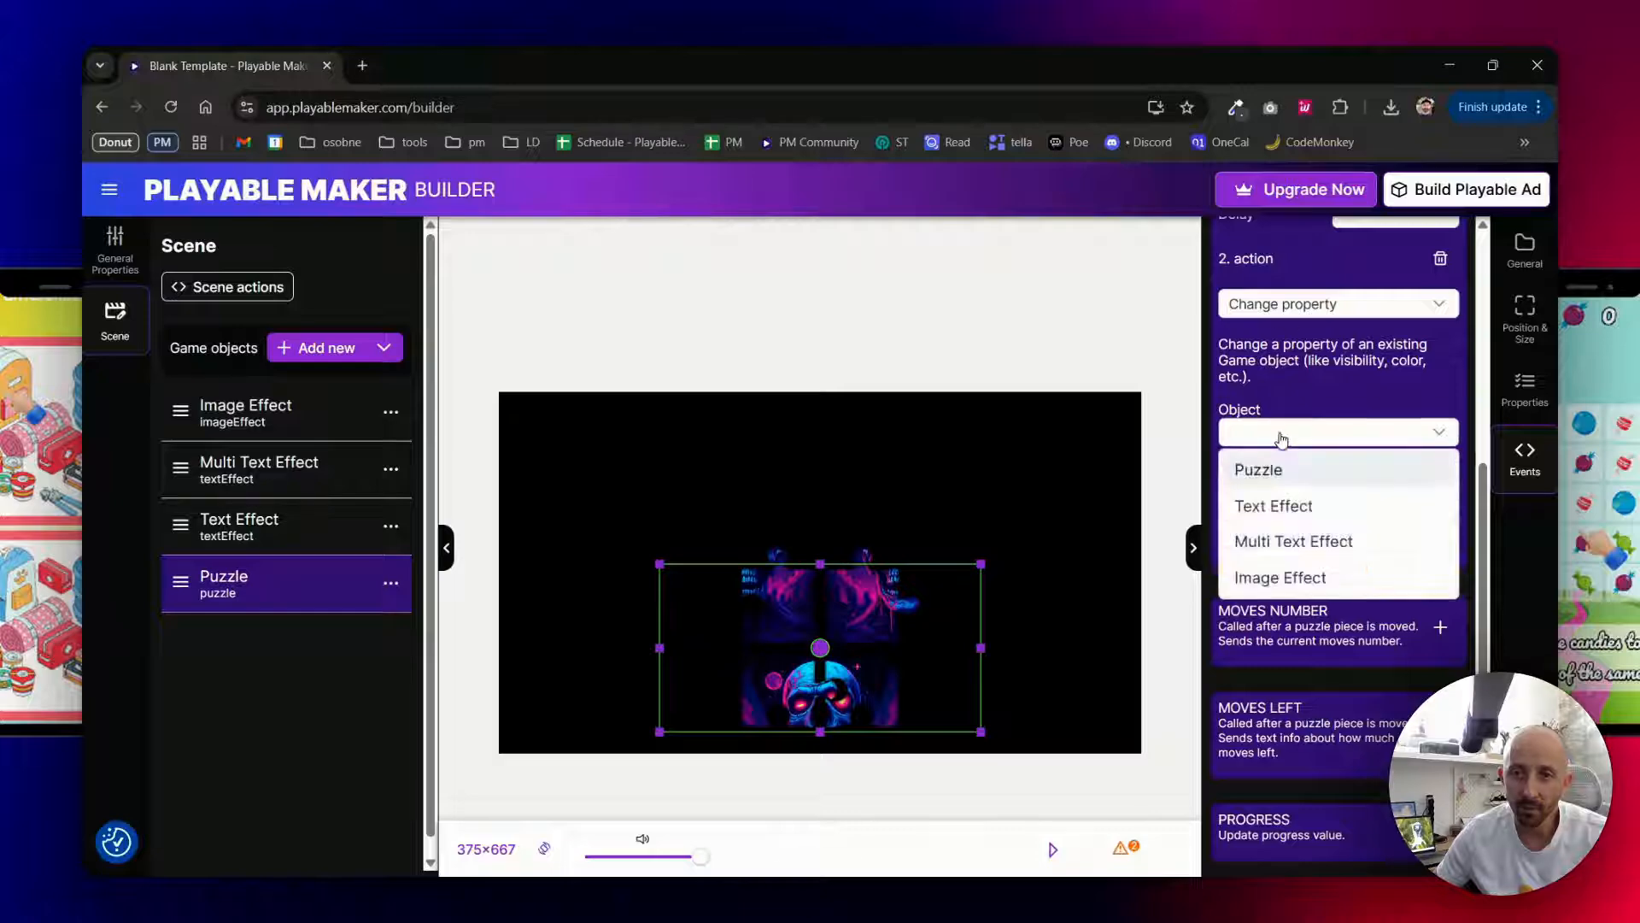
left_click(1289, 541)
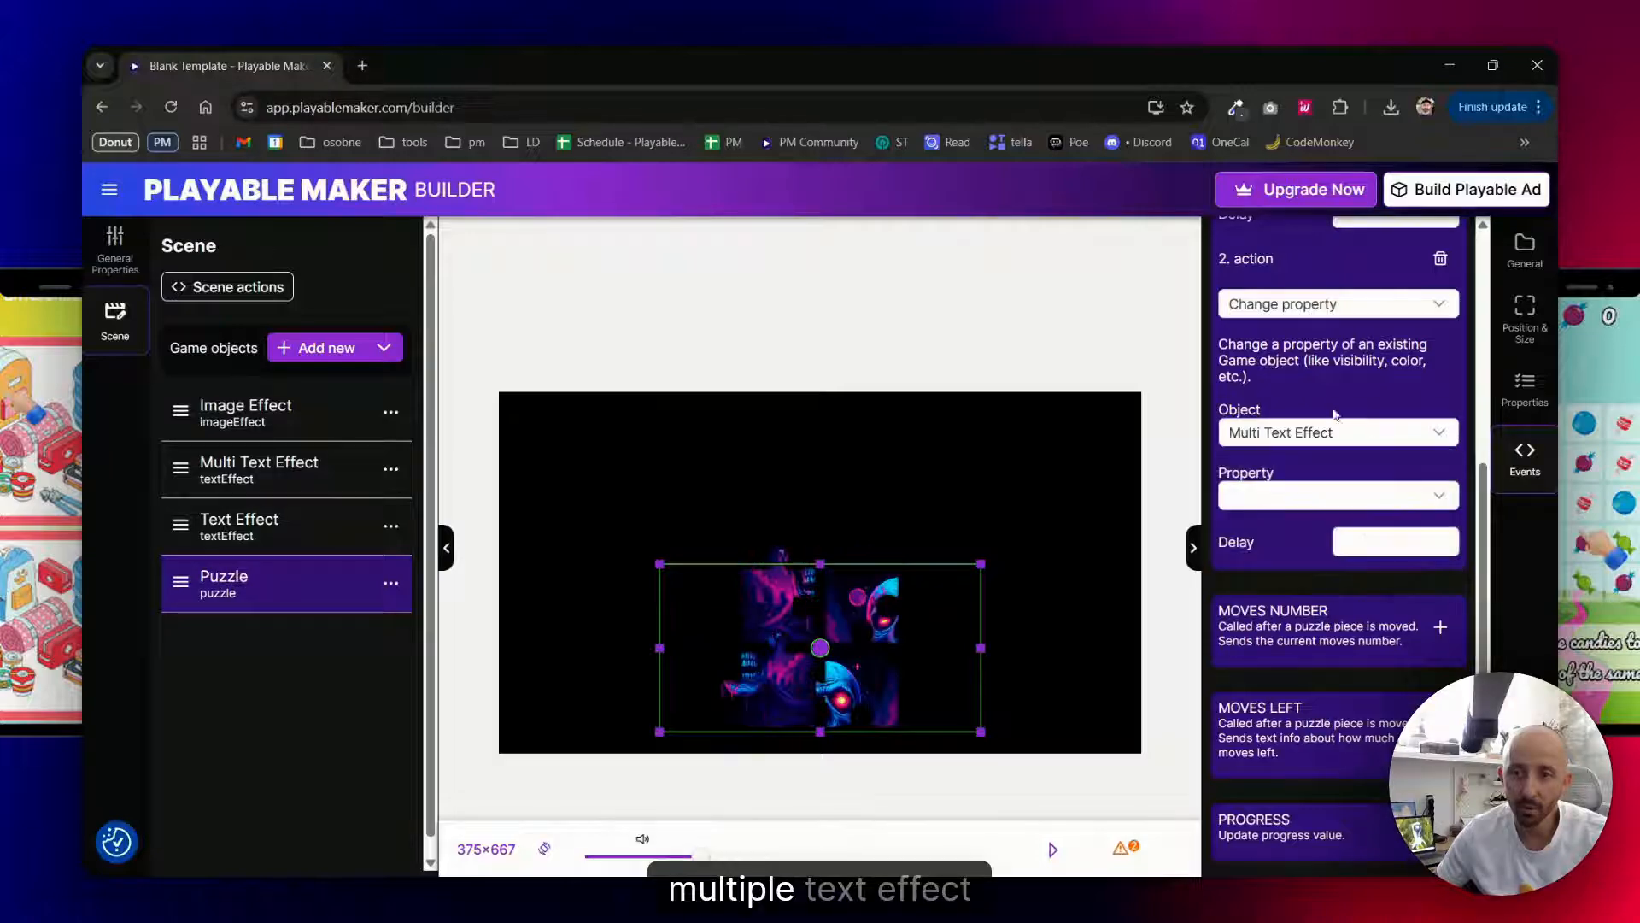
left_click(1271, 497)
left_click(1279, 611)
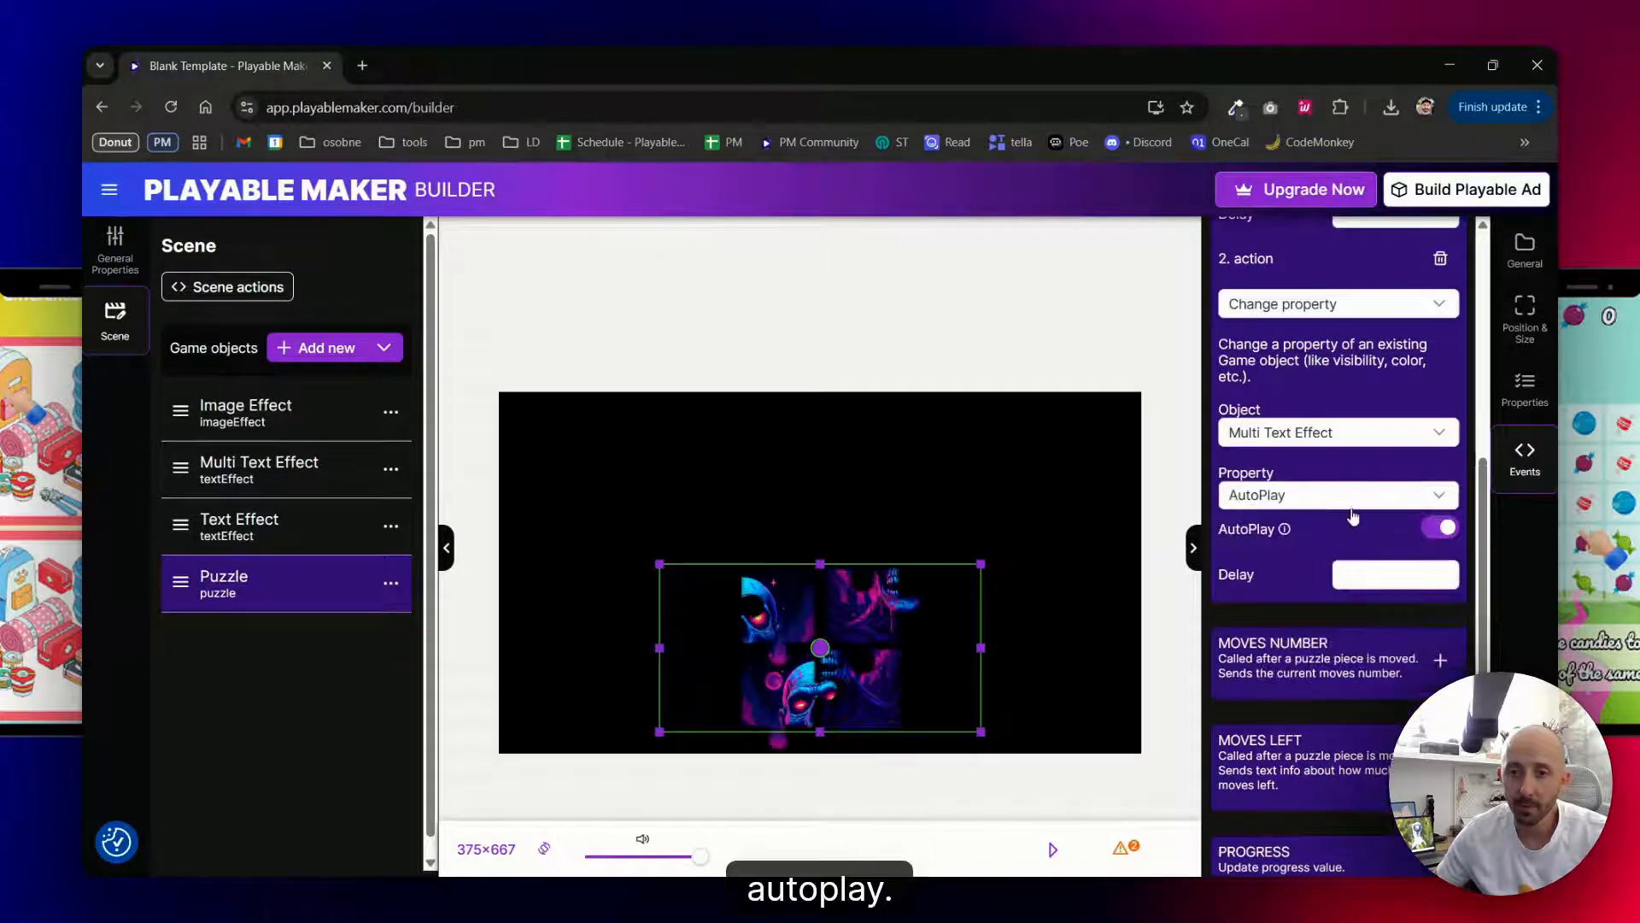
- Add a third Tile Moved action that changes the AutoPlay property of the Image Effect
scroll(1395, 455, "up", 5)
left_click(1440, 333)
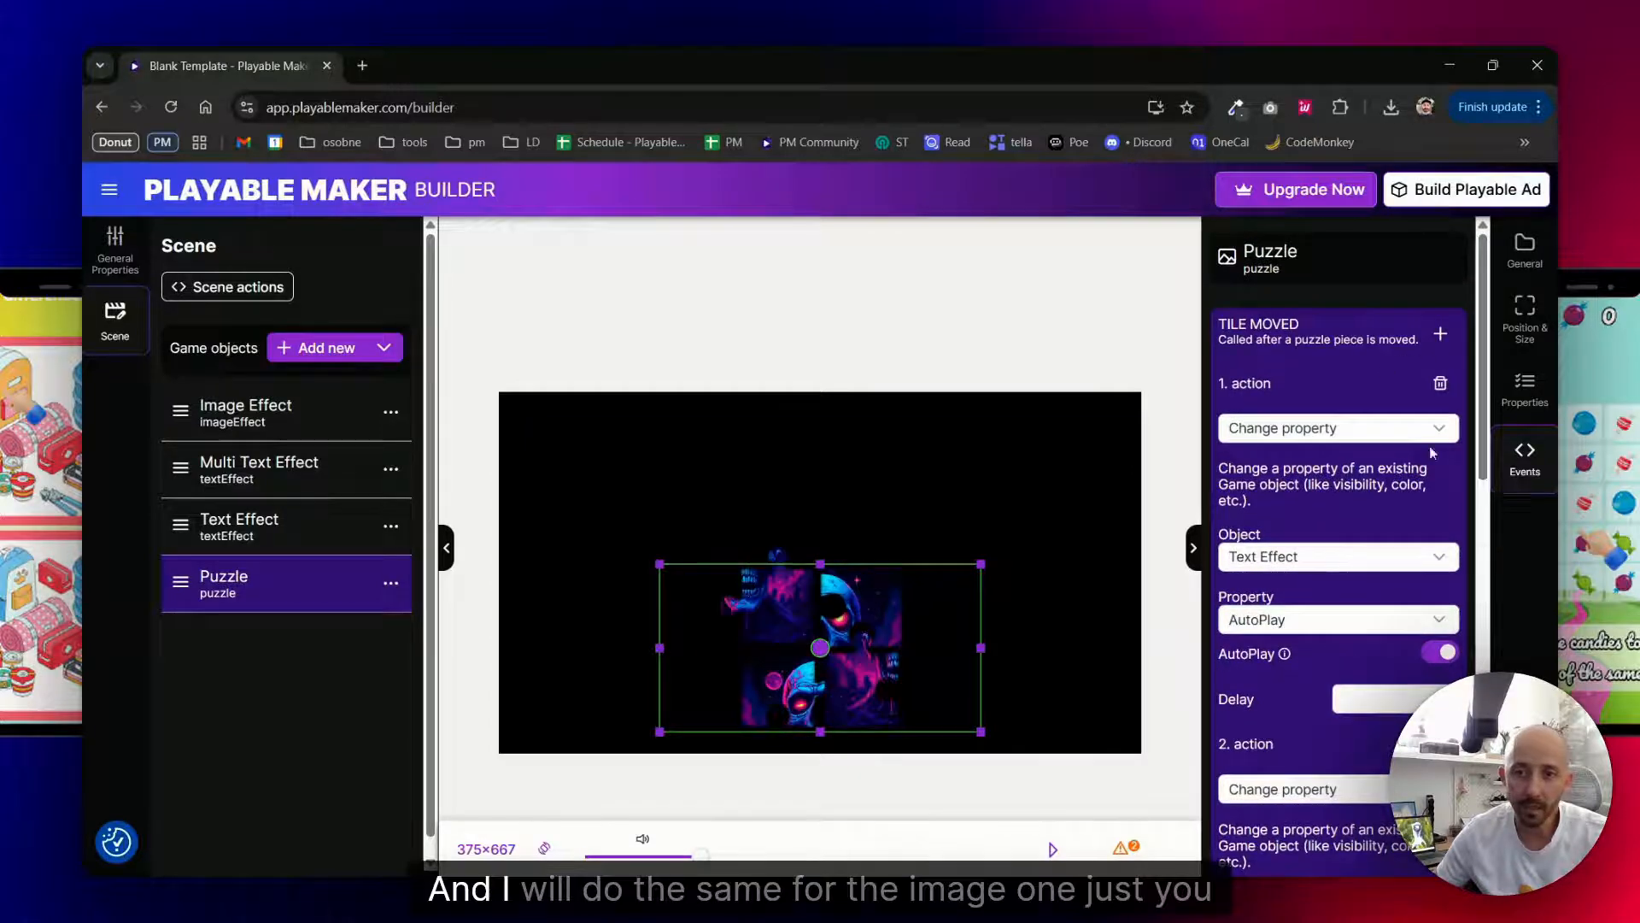
scroll(1428, 446, "down", 10)
scroll(1341, 510, "up", 3)
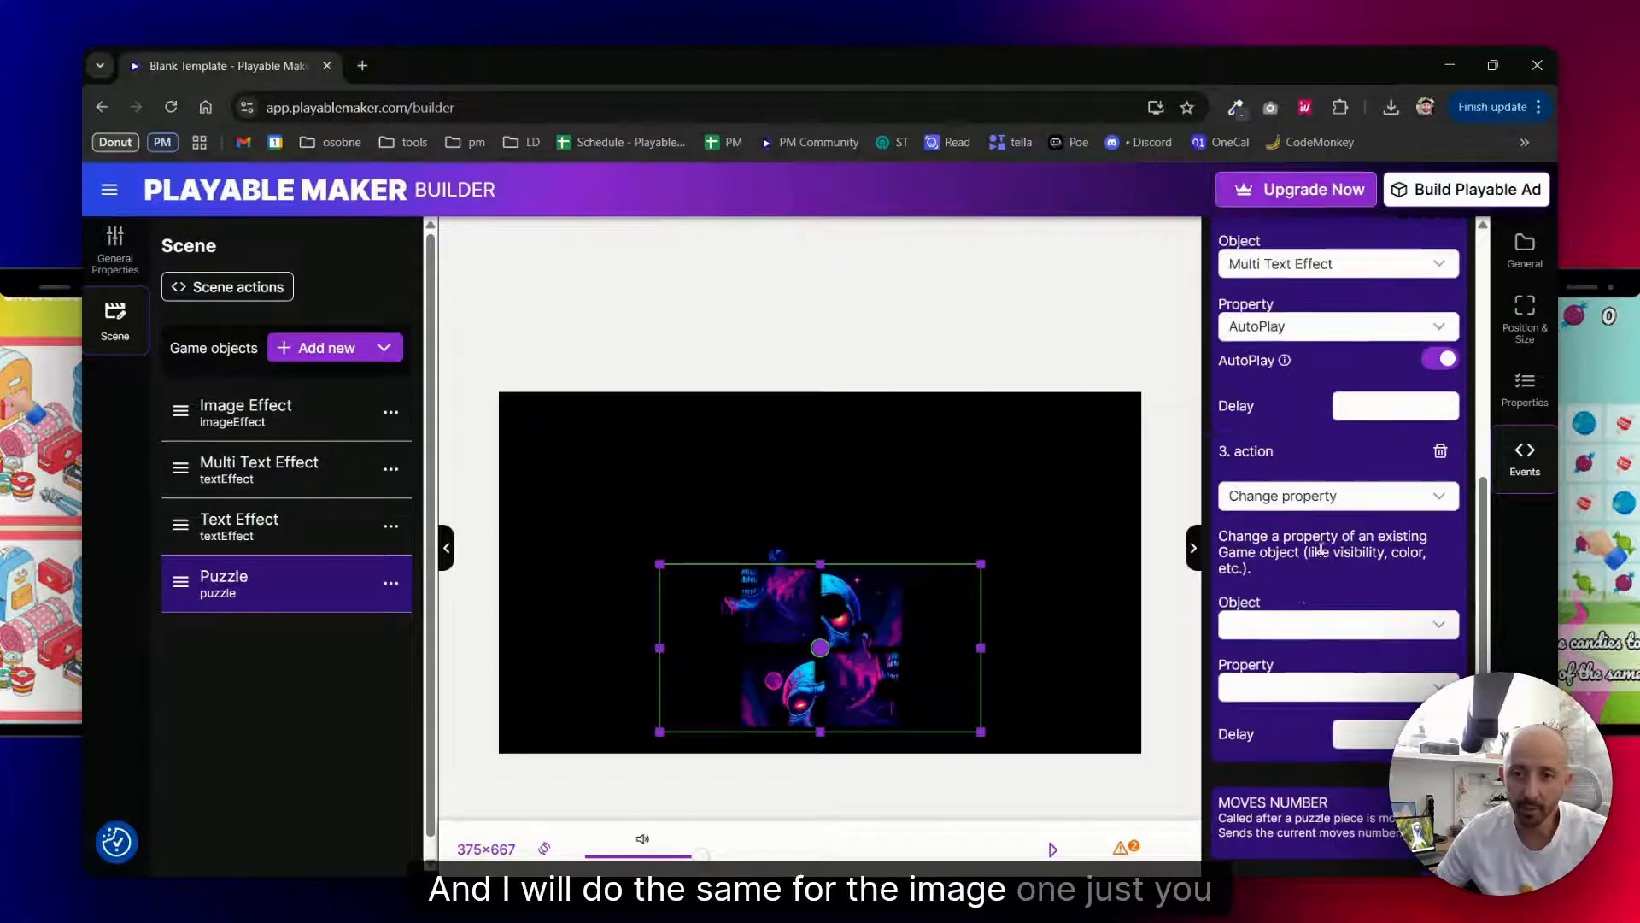
left_click(1285, 626)
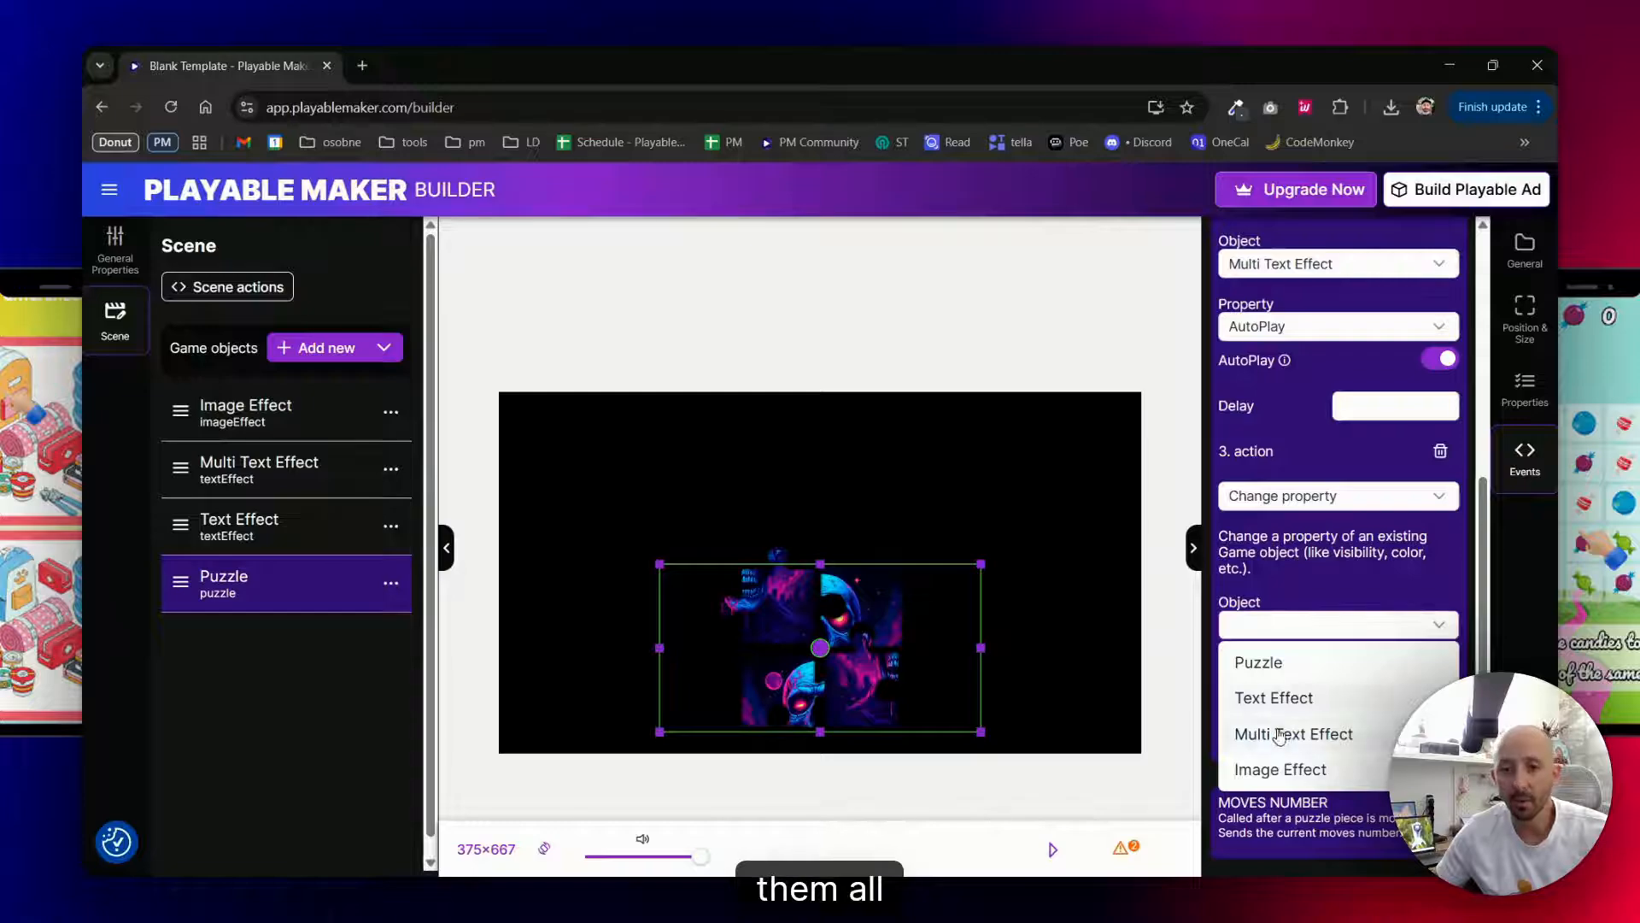
left_click(1280, 768)
left_click(1313, 684)
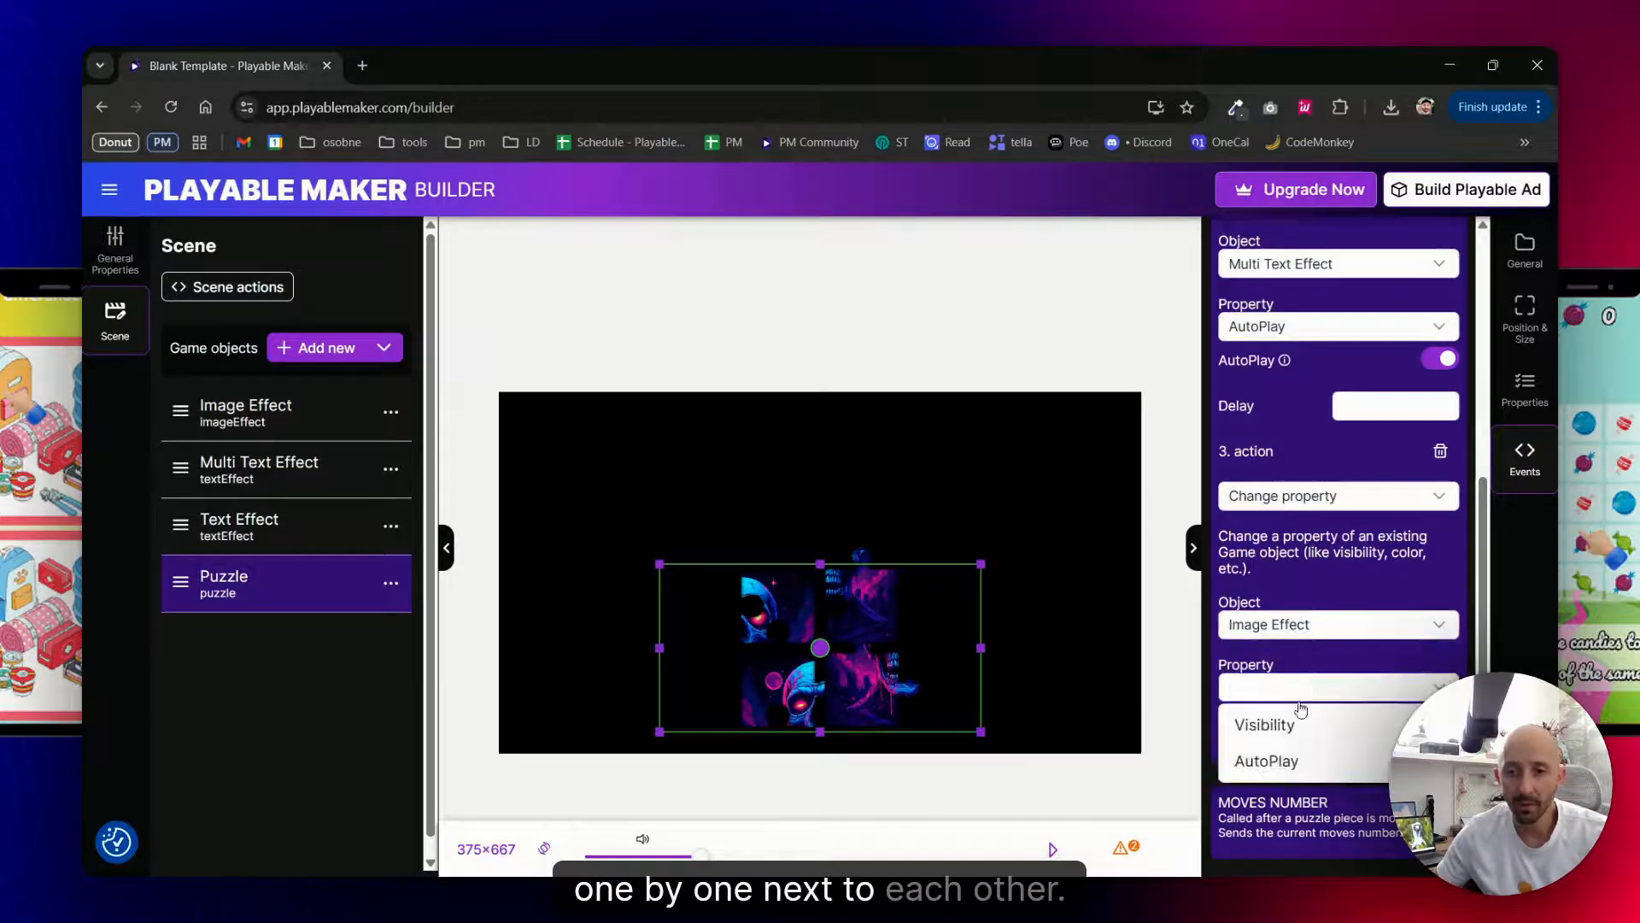
left_click(1260, 774)
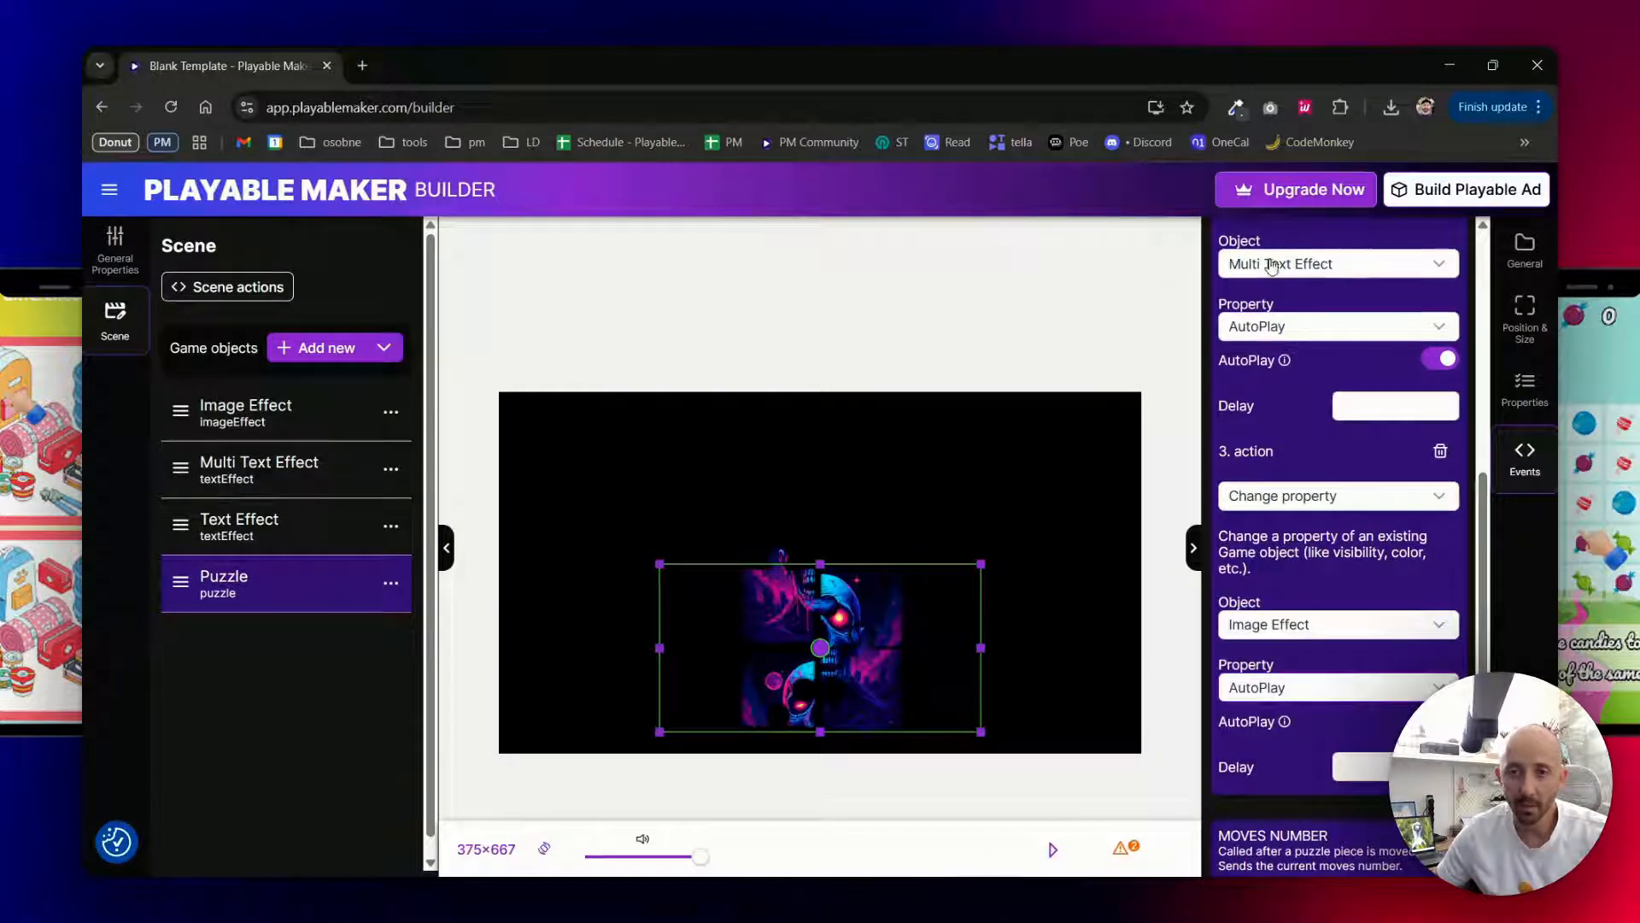
- Preview the scene briefly to check how the effects start, and stop the preview
scroll(1290, 623, "up", 8)
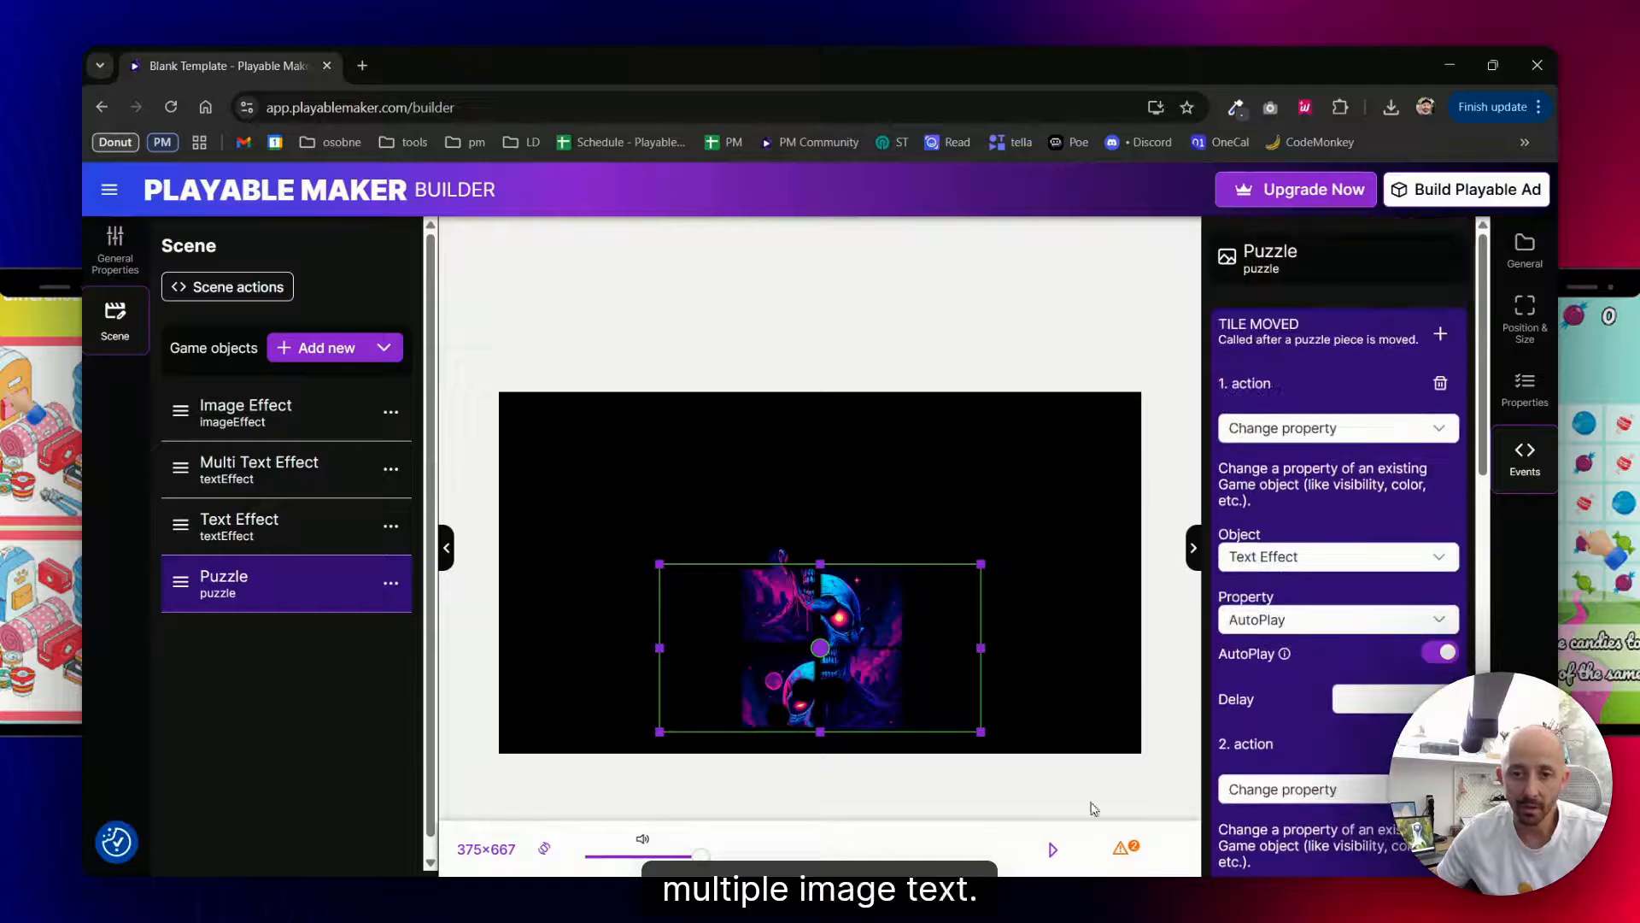
left_click(1053, 849)
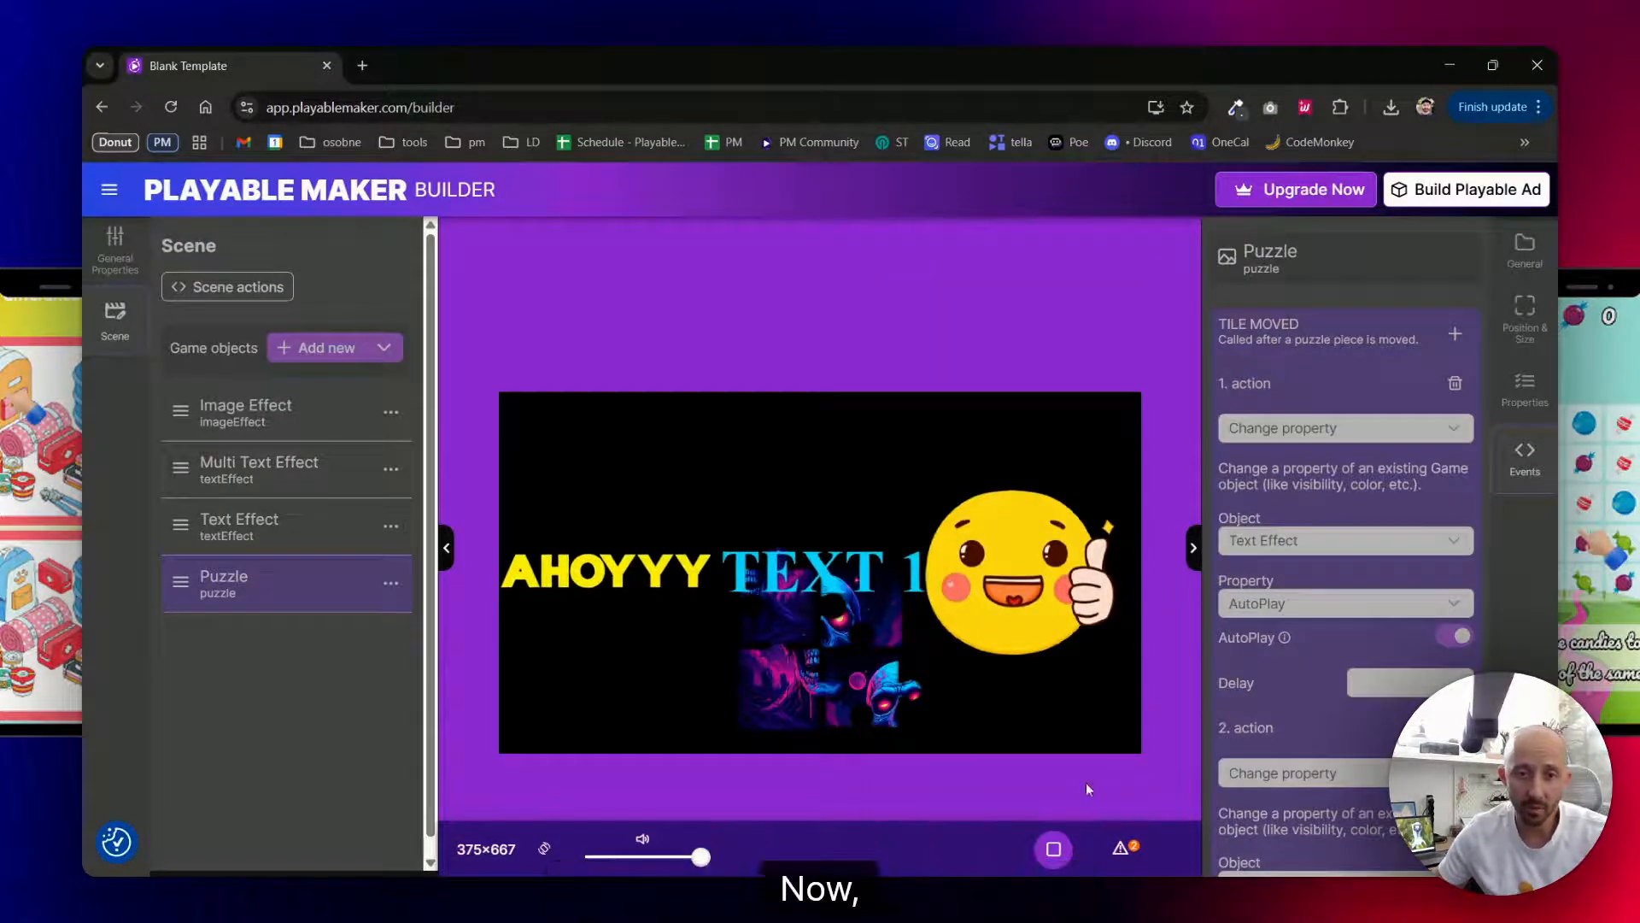
left_click(1053, 849)
- Turn off AutoPlay in the animation settings of the Image Effect, Multi Text Effect and Text Effect objects
left_click(290, 410)
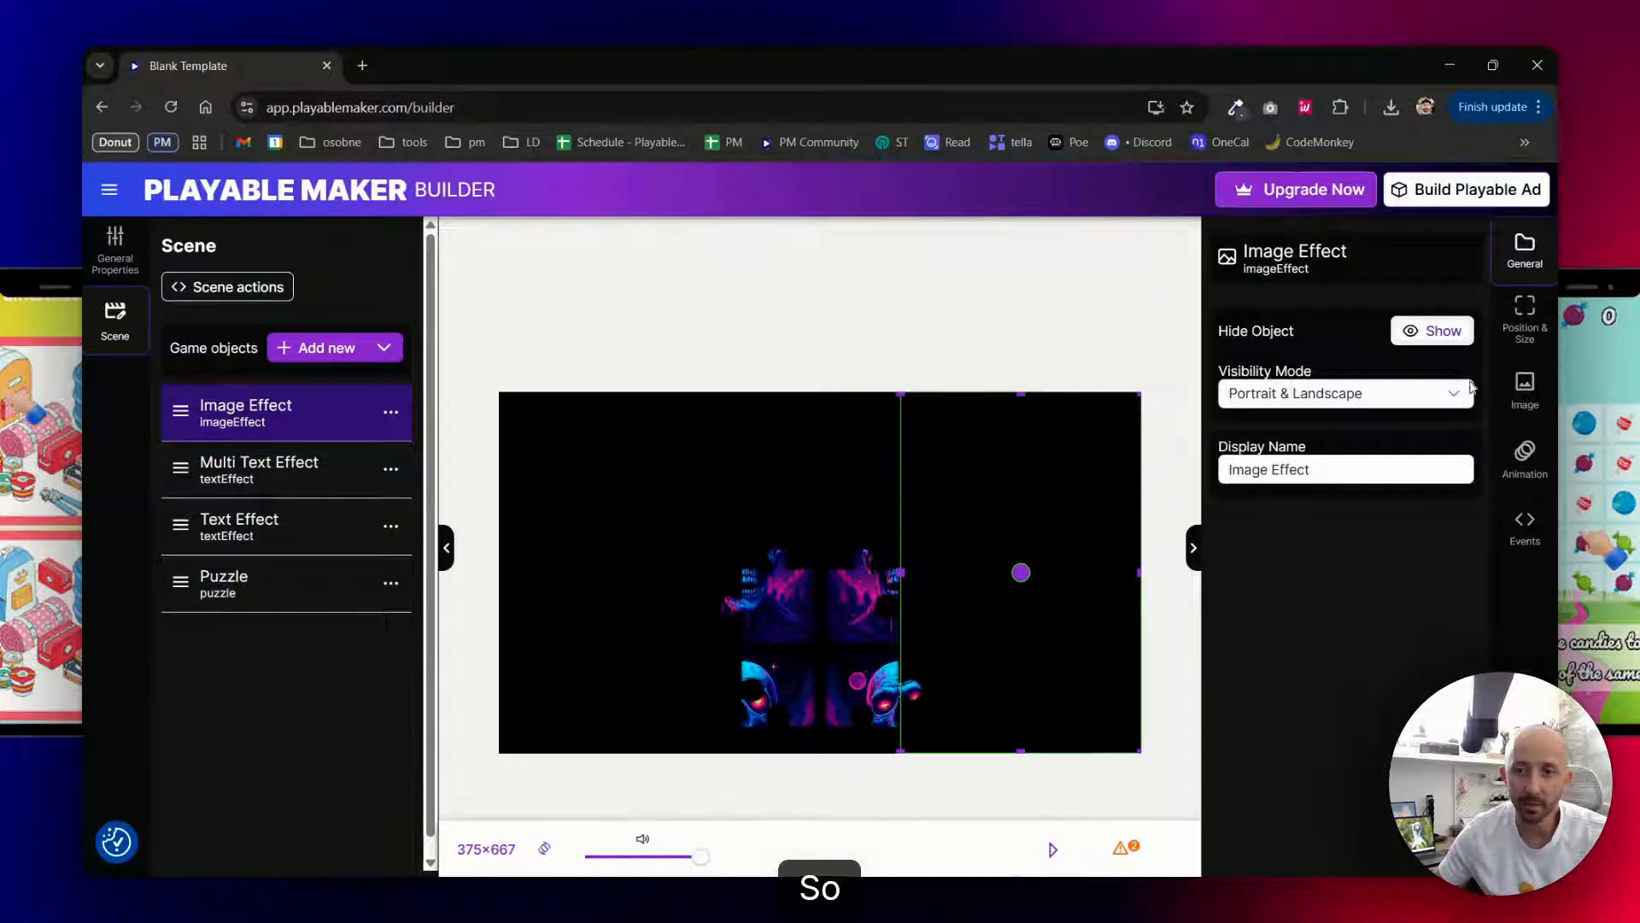
left_click(1525, 389)
left_click(1526, 460)
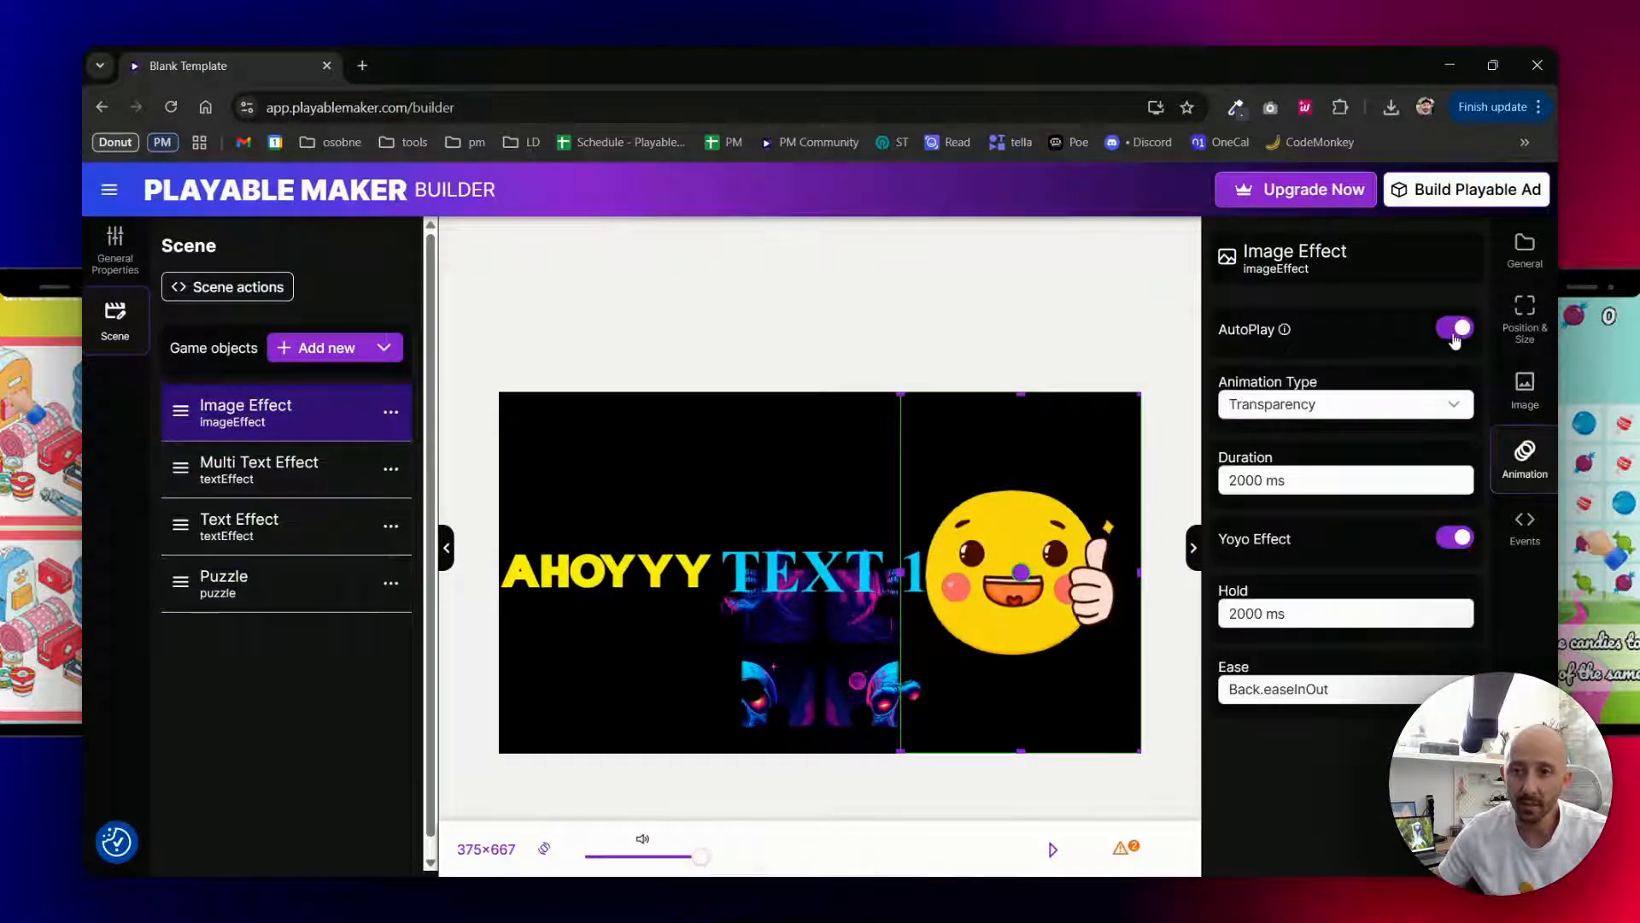
left_click(293, 469)
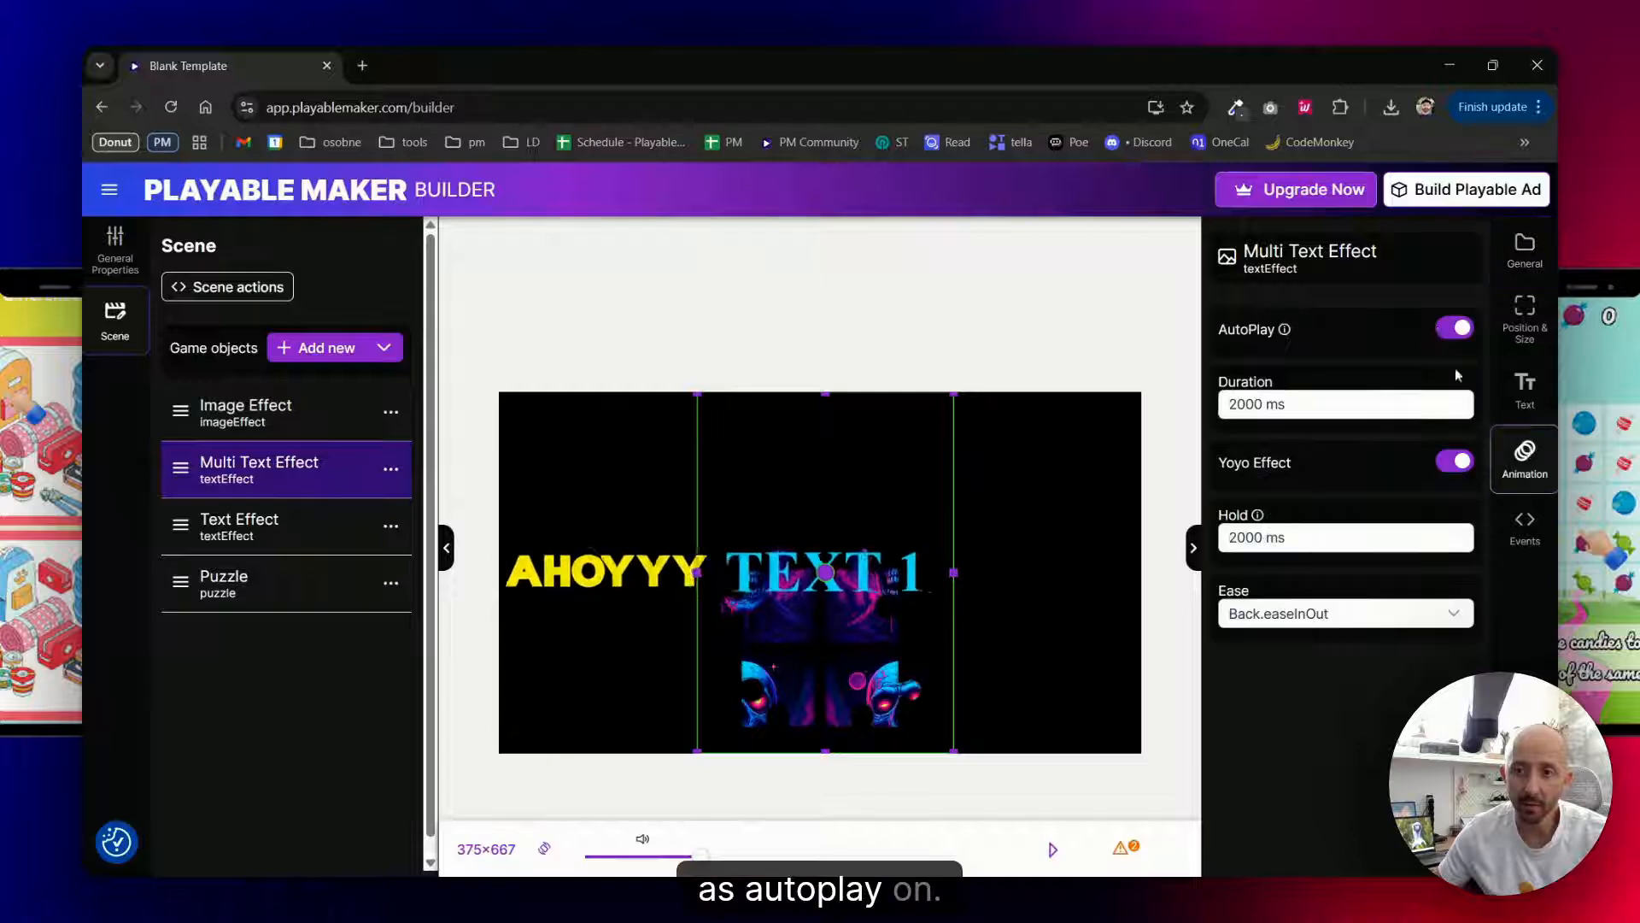
left_click(1454, 329)
left_click(290, 525)
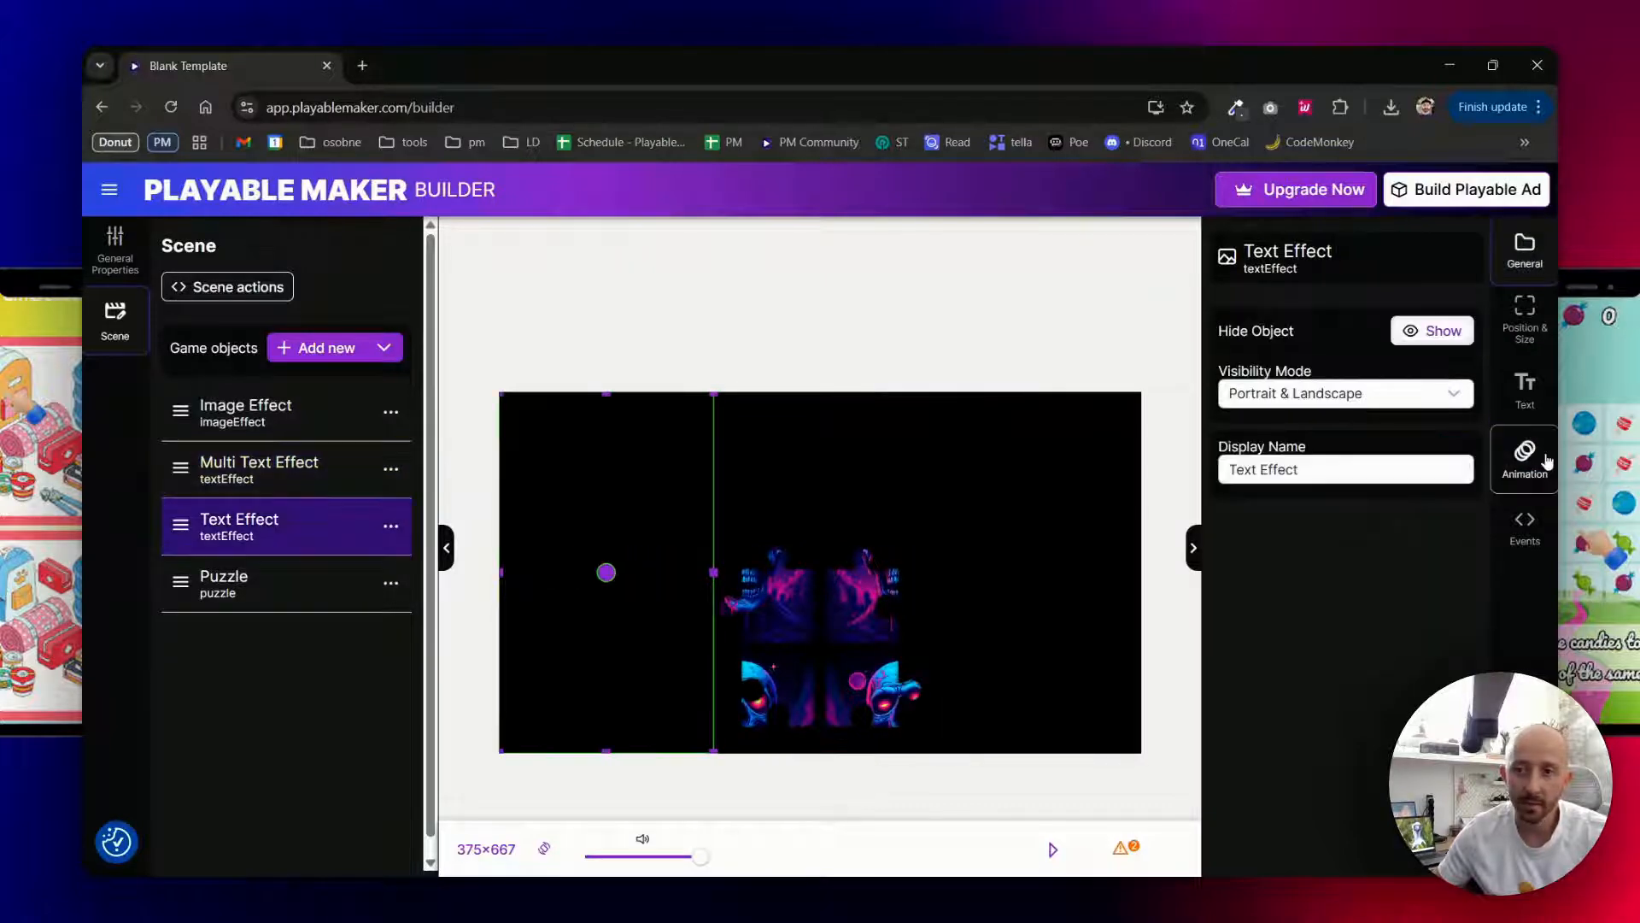
left_click(1548, 462)
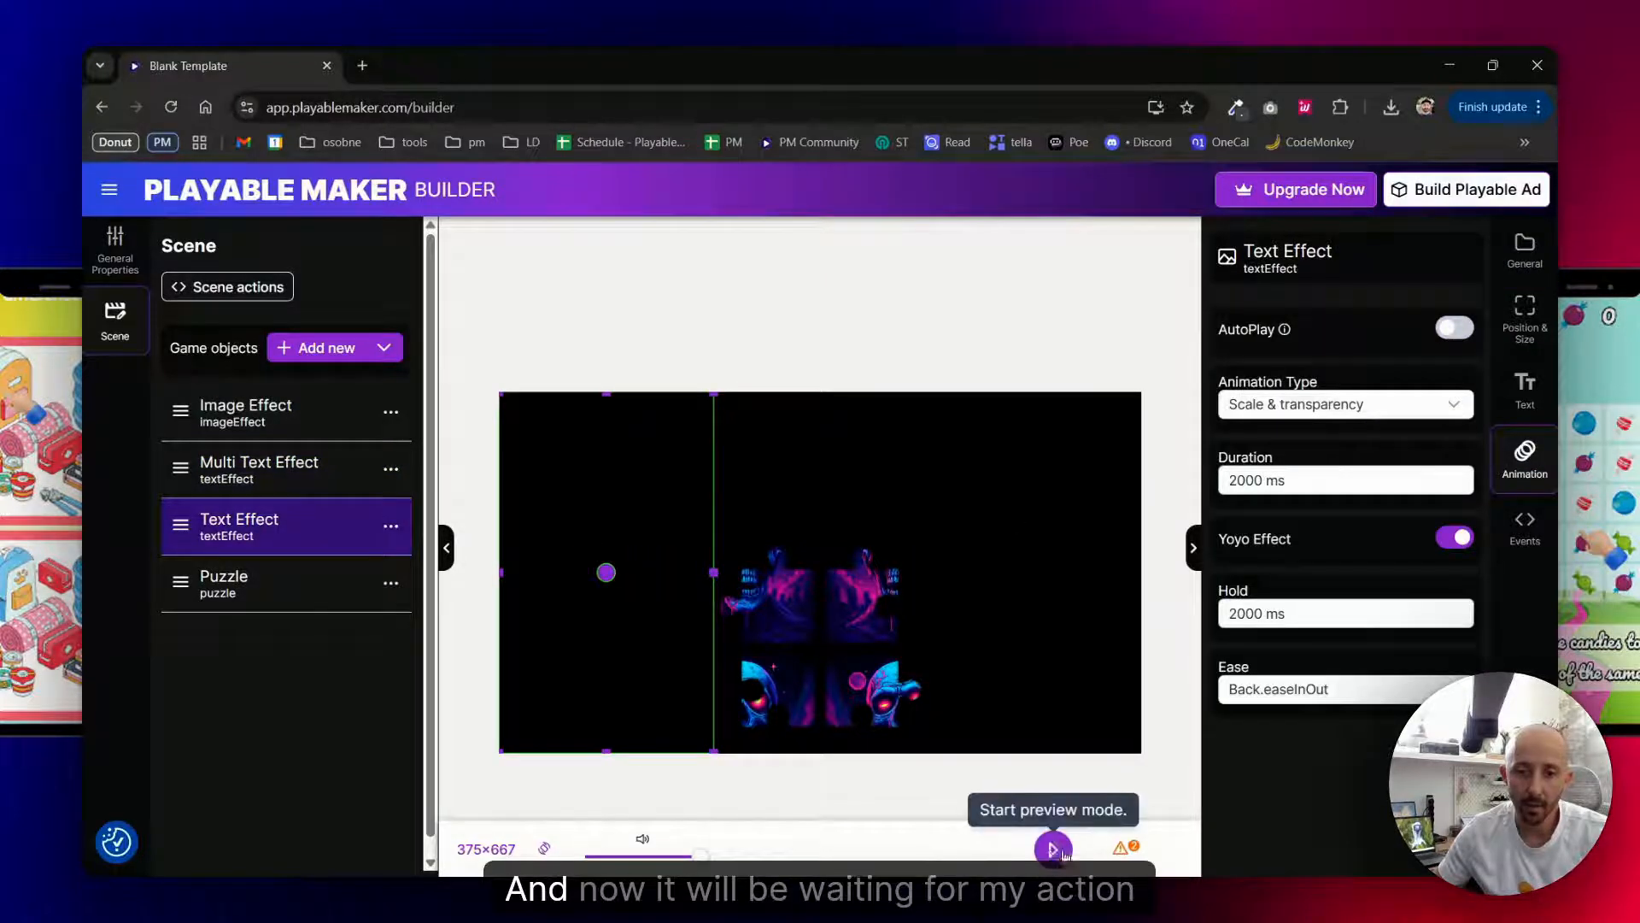
- Preview the scene and swap puzzle tiles until the skull image is solved, testing the effects triggered by each move
left_click(1054, 848)
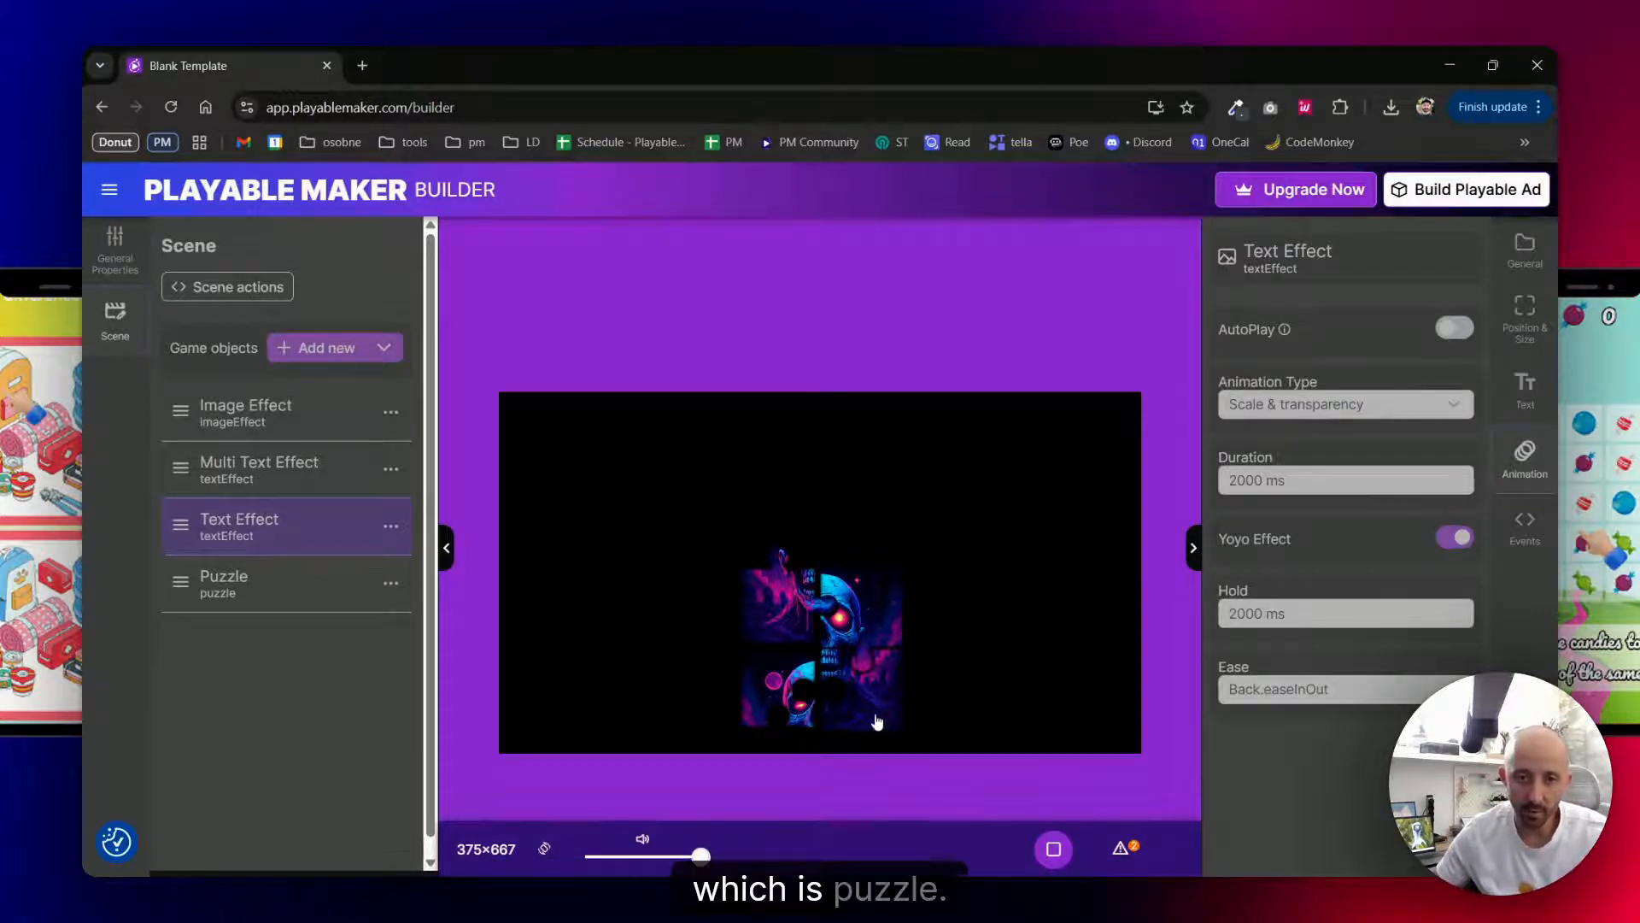
mouse_move(880, 716)
left_mouse_down()
mouse_move(798, 706)
mouse_move(872, 688)
left_mouse_up()
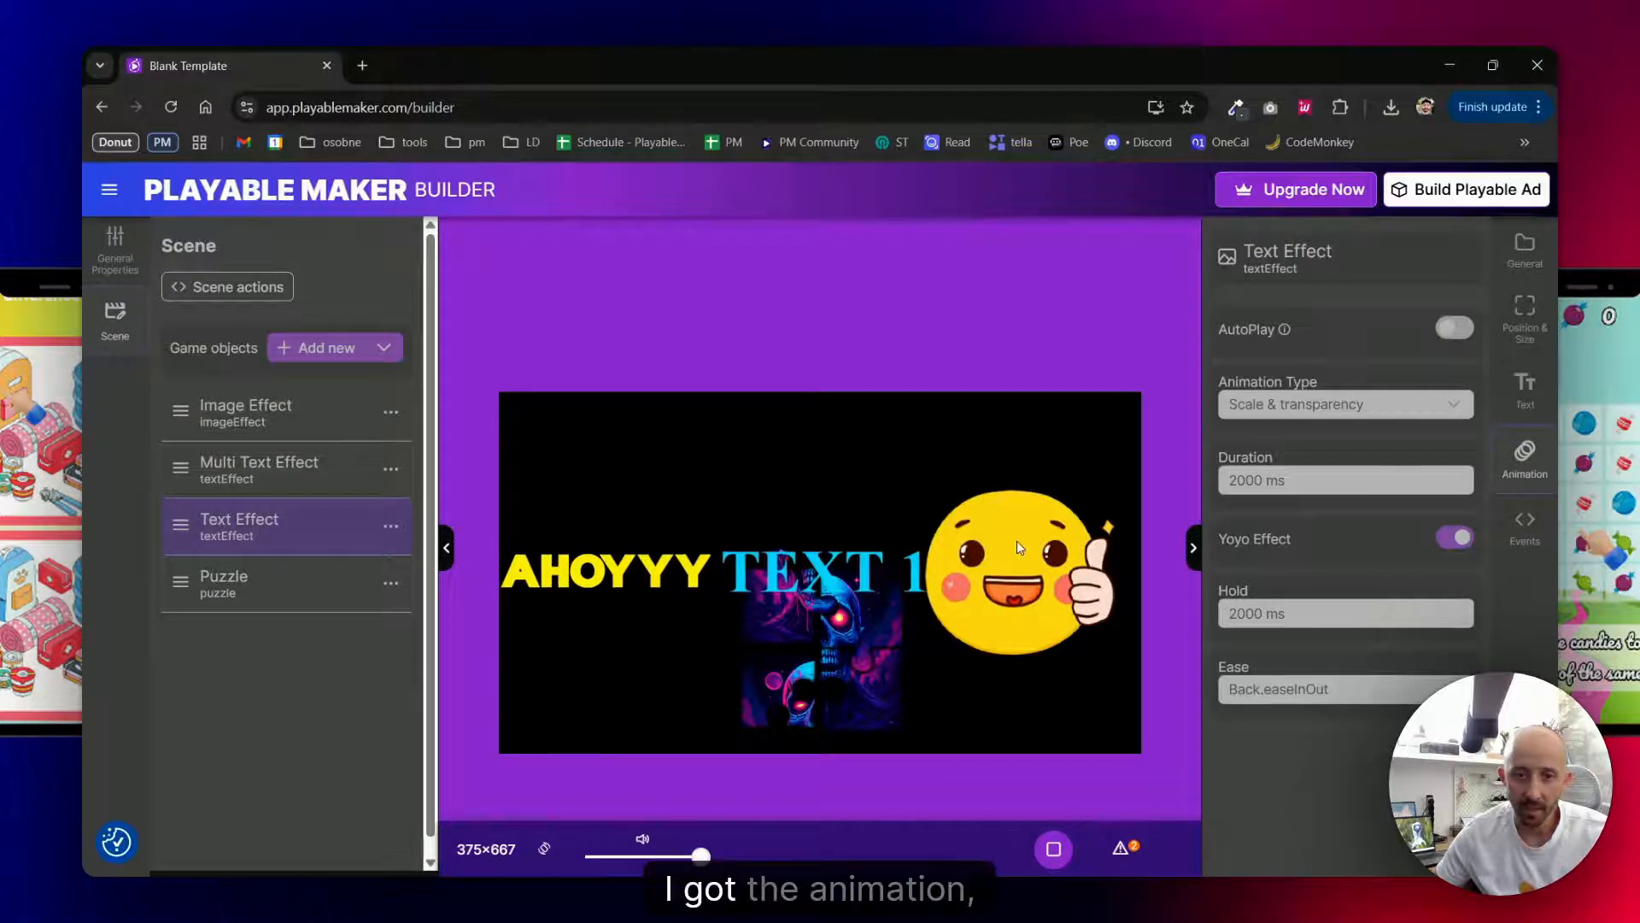
left_click_drag(784, 714, 767, 609)
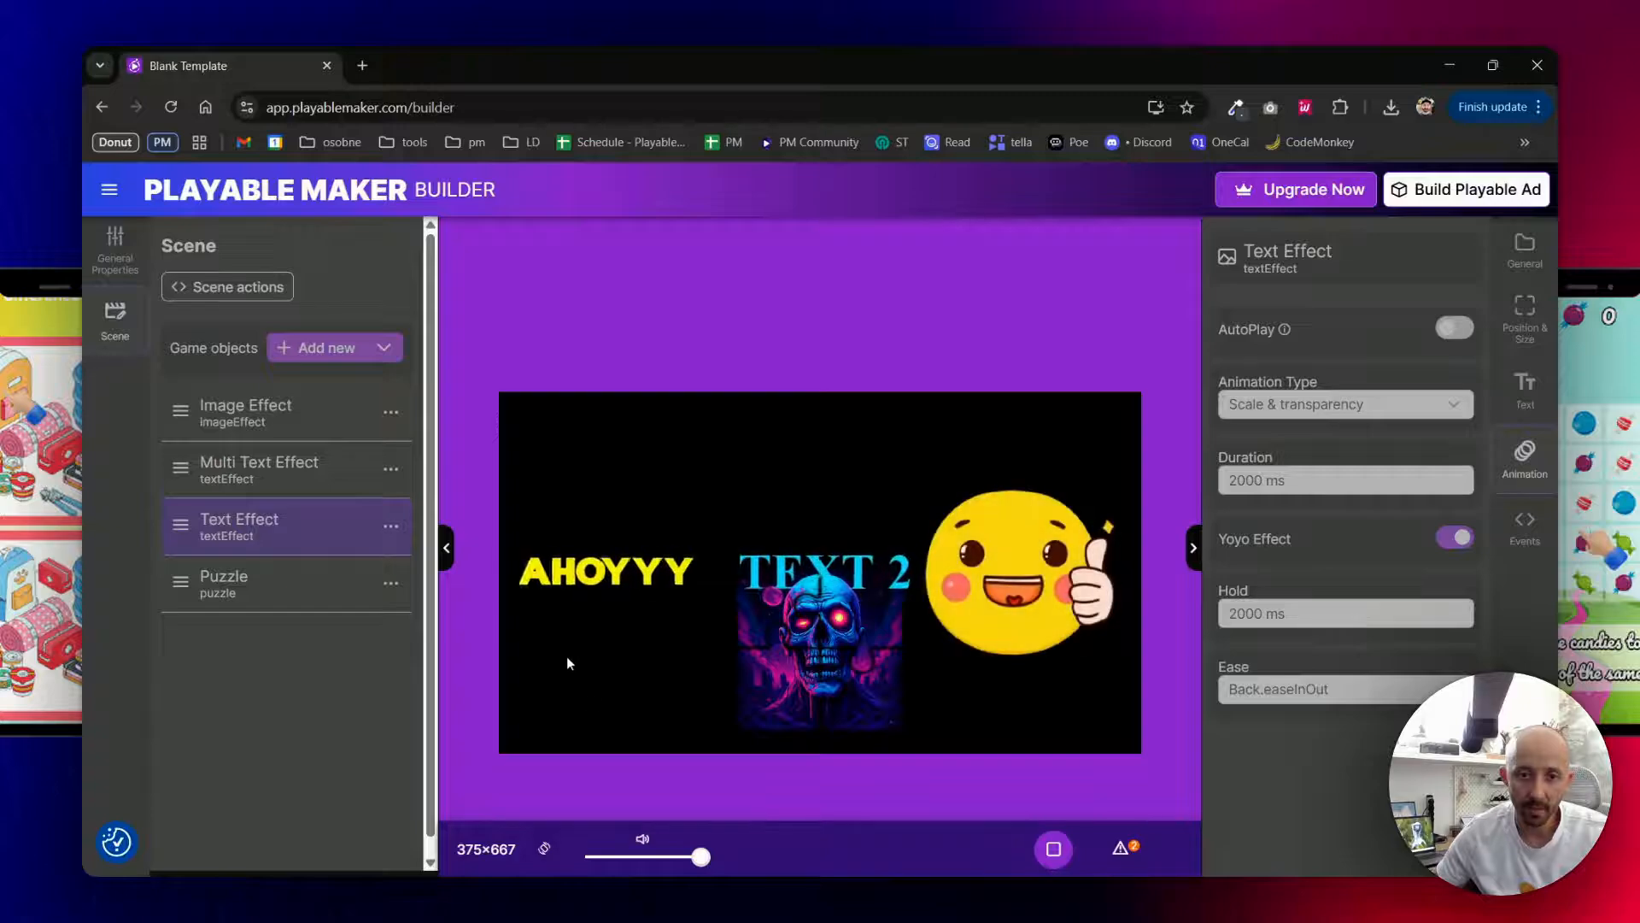